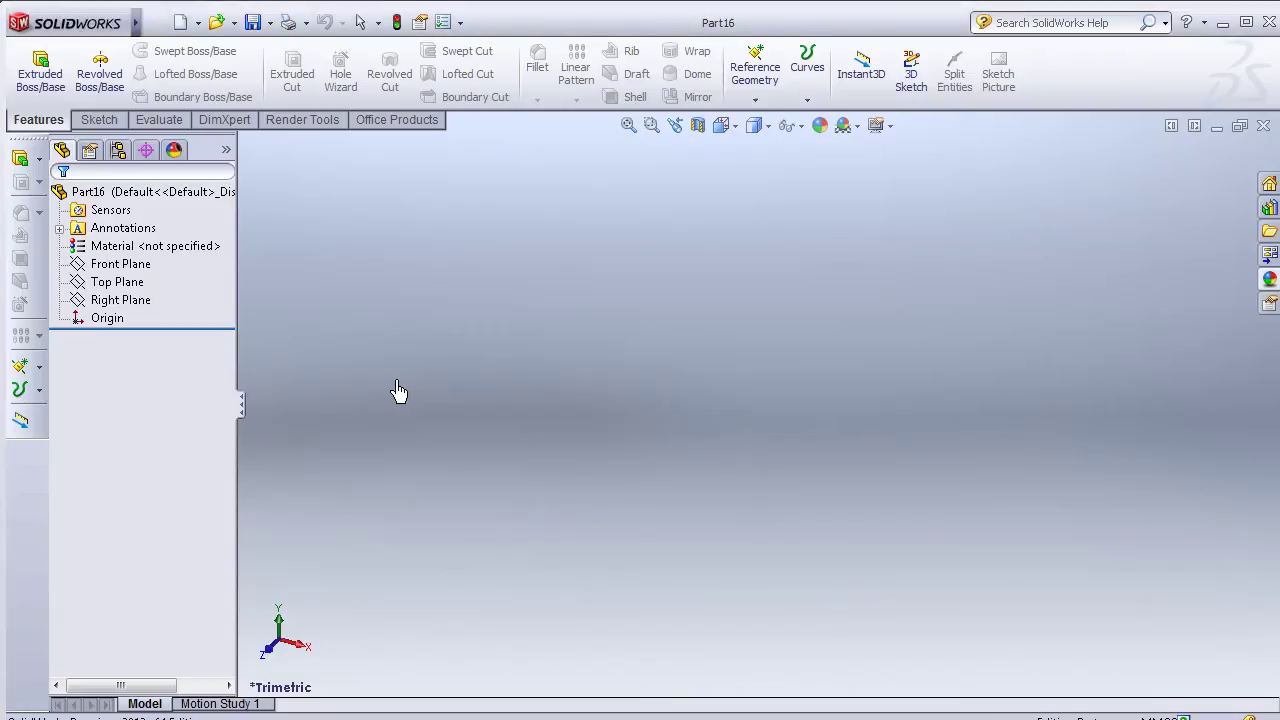
Step: On the Top Plane, sketch a horizontal line from the origin and a short slanted line off its left end
left_click(118, 283)
left_click(127, 255)
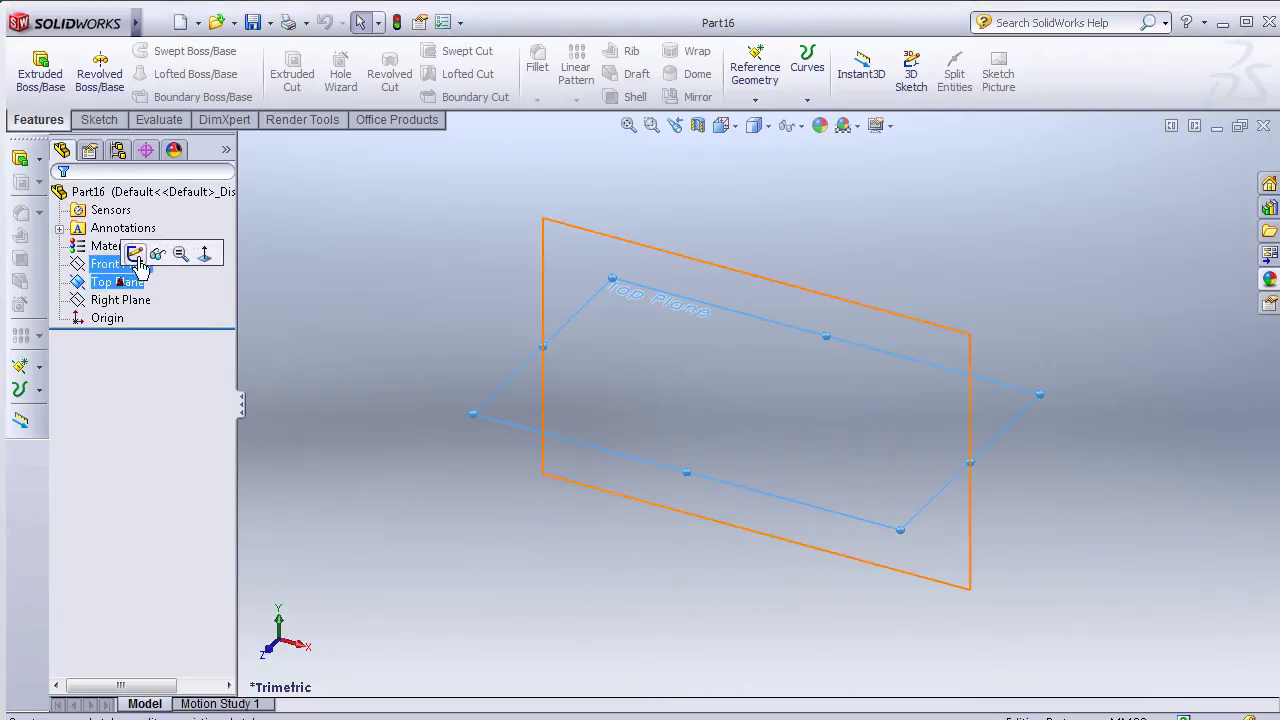
left_click(127, 52)
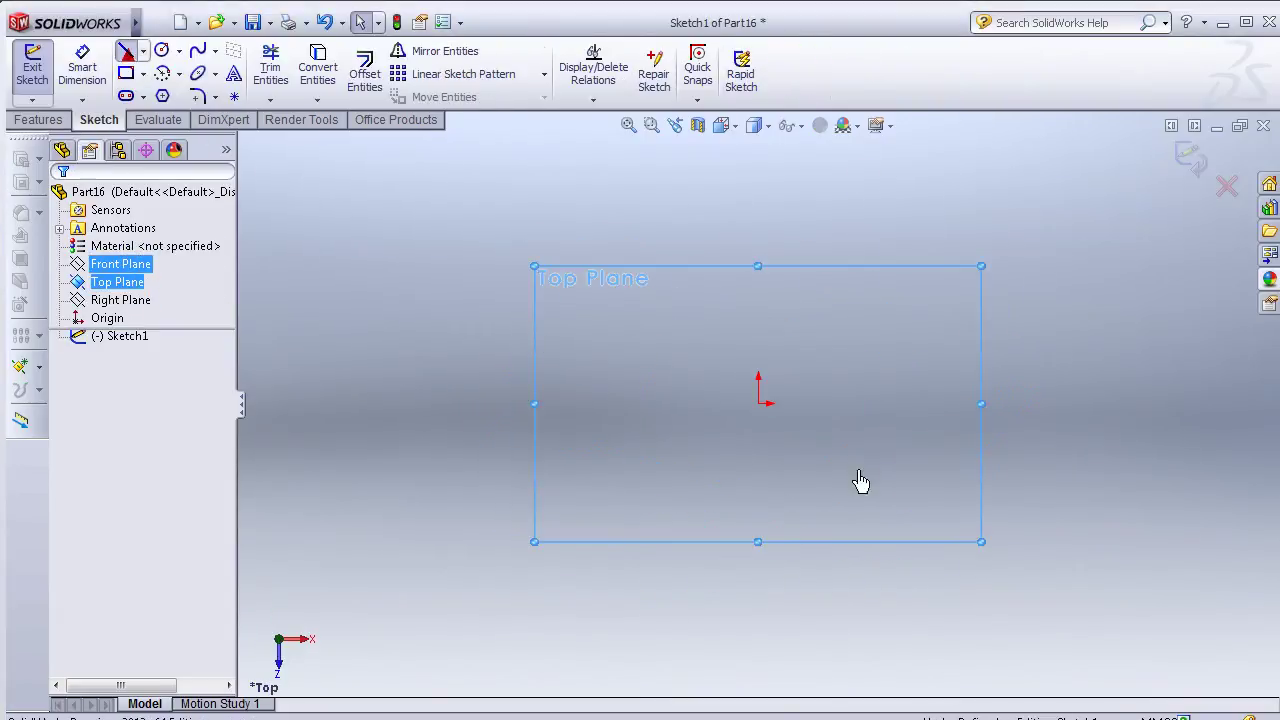
left_click(758, 404)
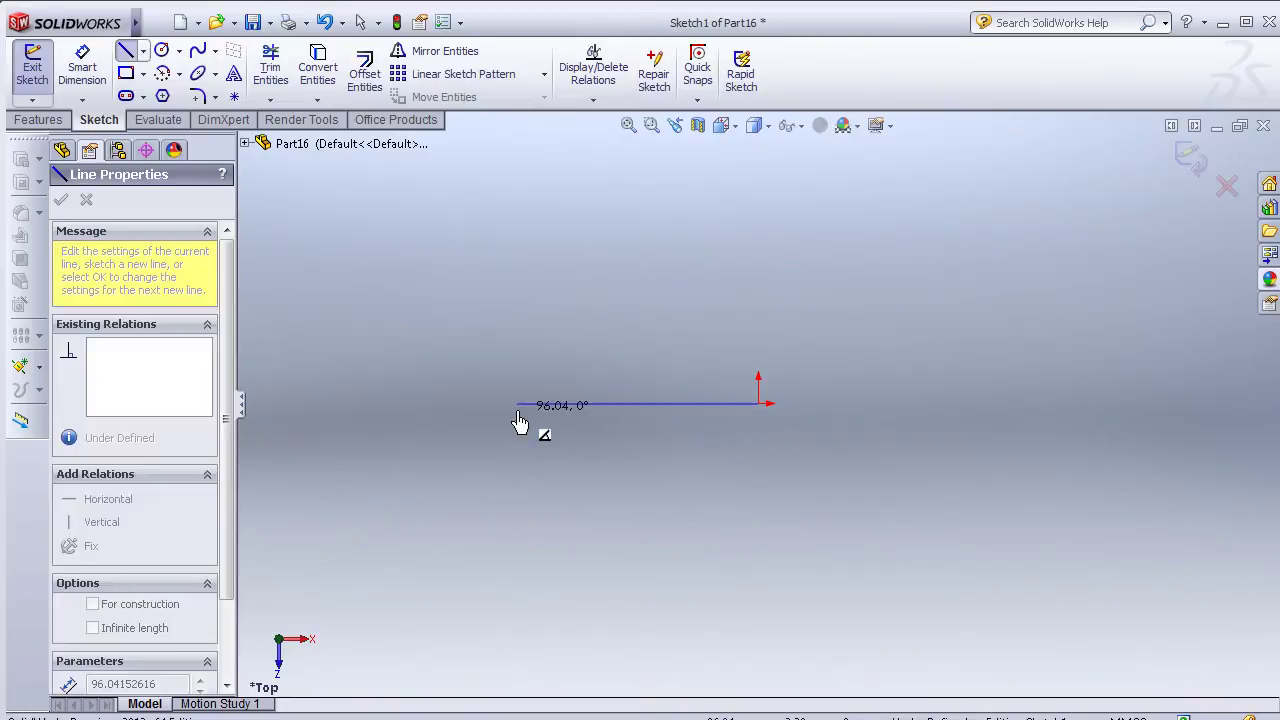
left_click(630, 418)
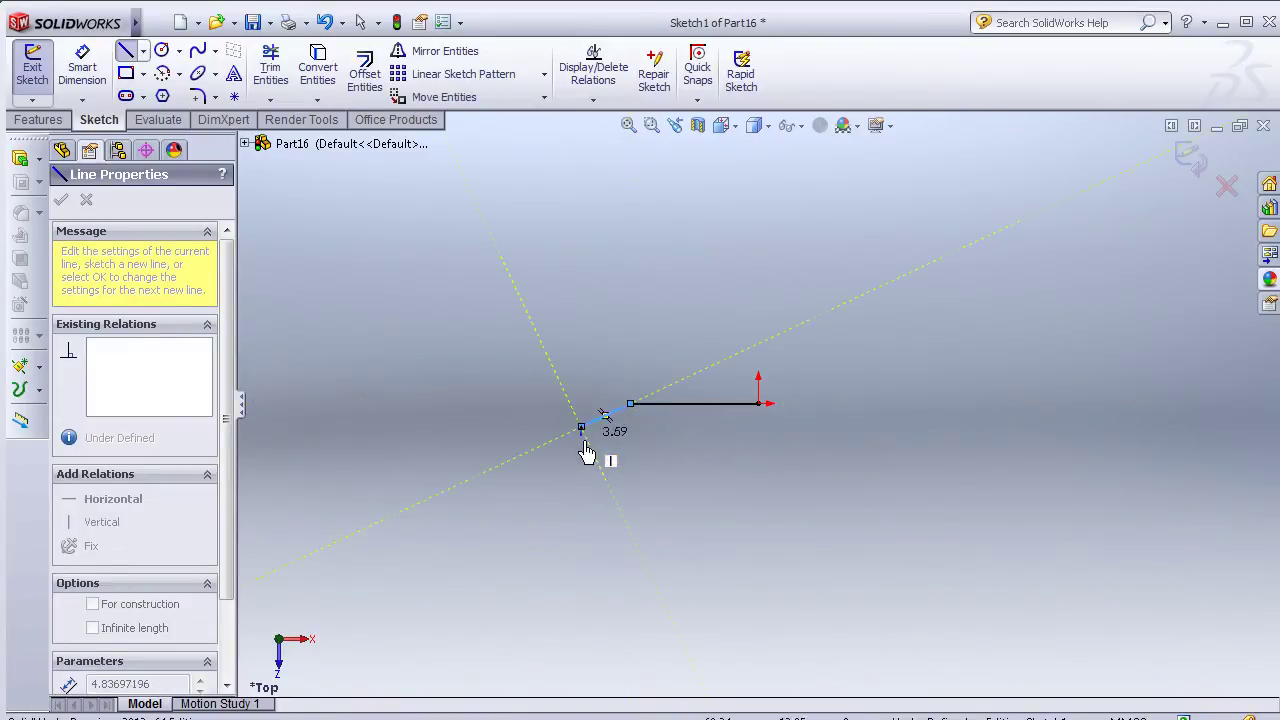
double_click(596, 432)
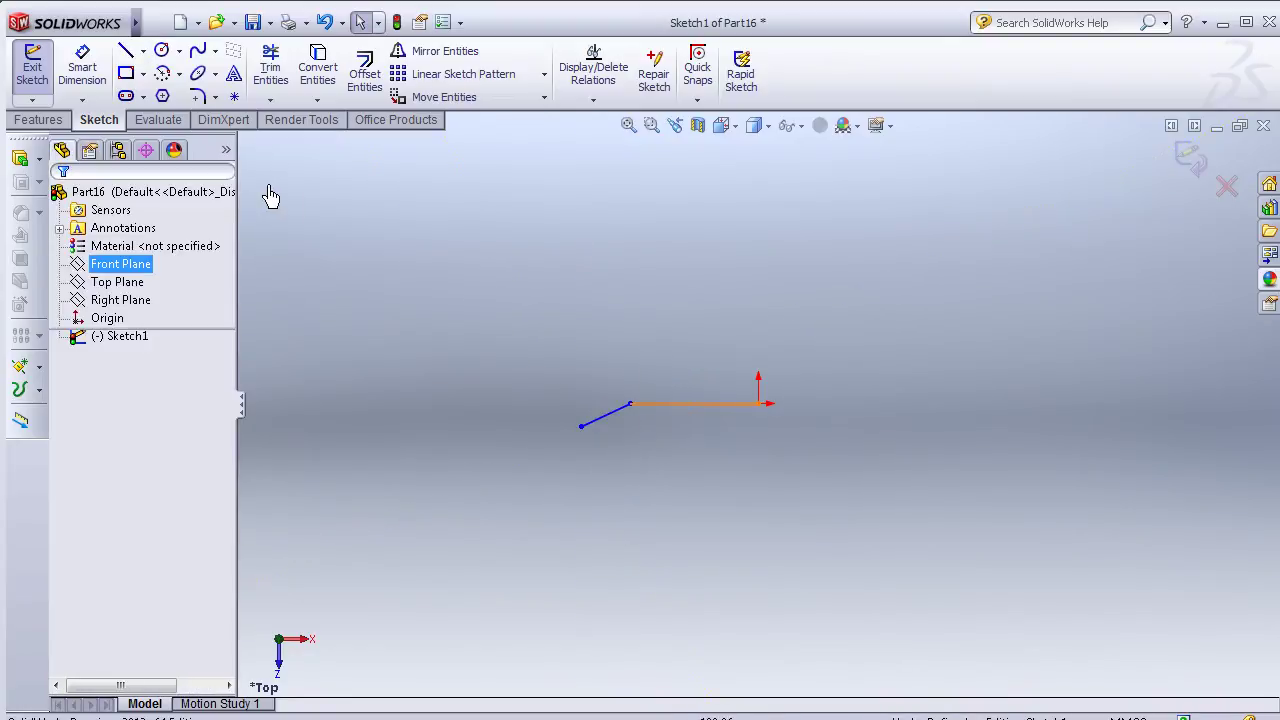
left_click(82, 70)
Step: Dimension the horizontal line above it and change its length from 51.010 to 50 mm
left_click(729, 407)
left_click(712, 360)
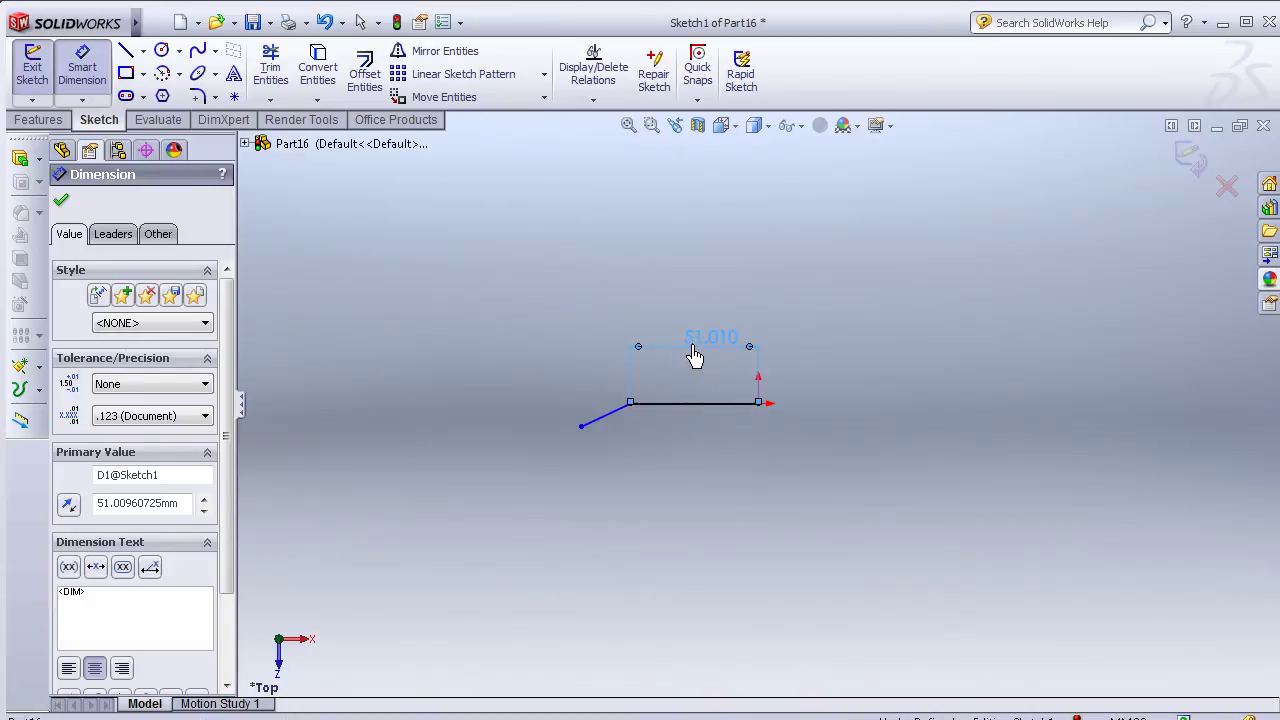
scroll(708, 350, "down", 2)
scroll(710, 365, "down", 2)
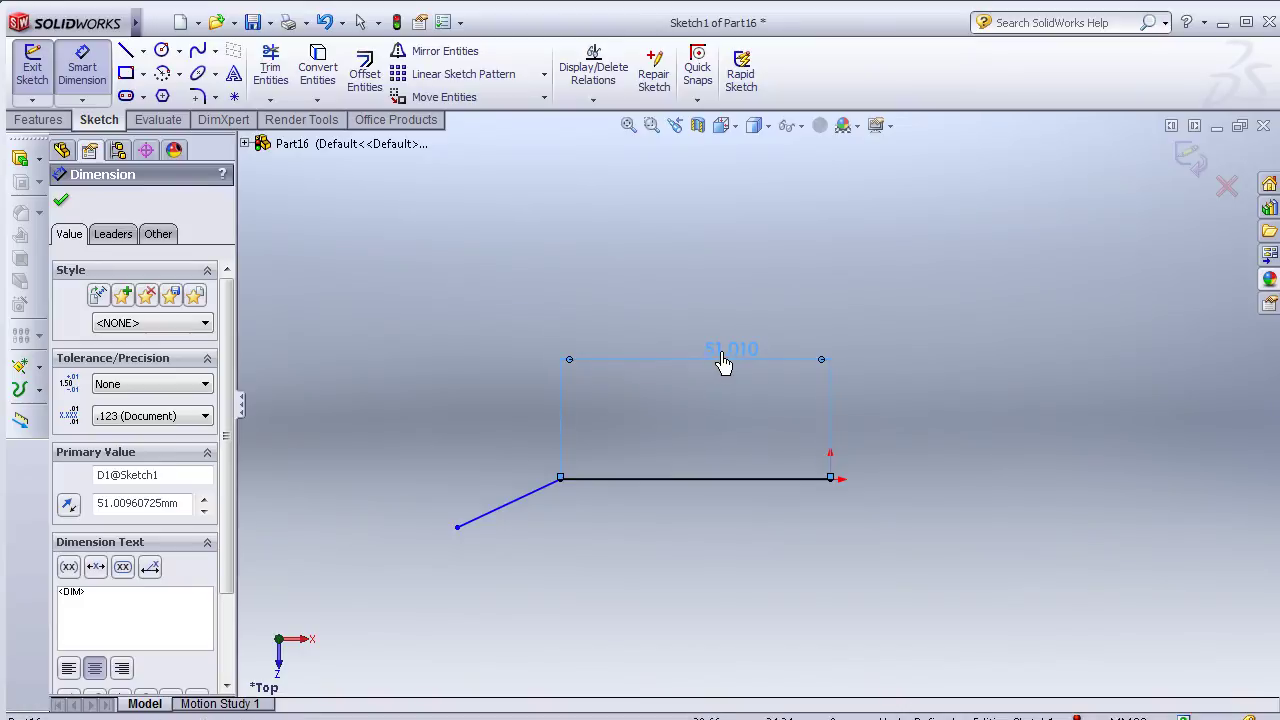
scroll(790, 405, "up", 2)
scroll(693, 490, "down", 1)
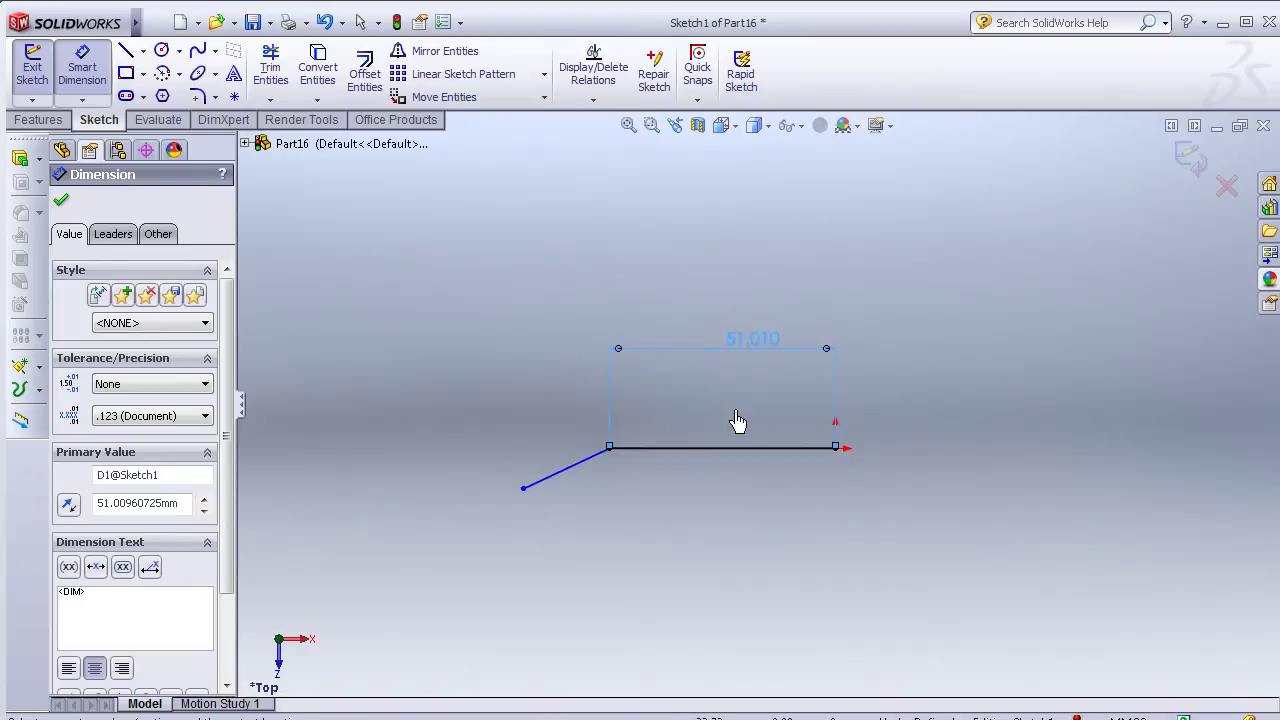
double_click(113, 505)
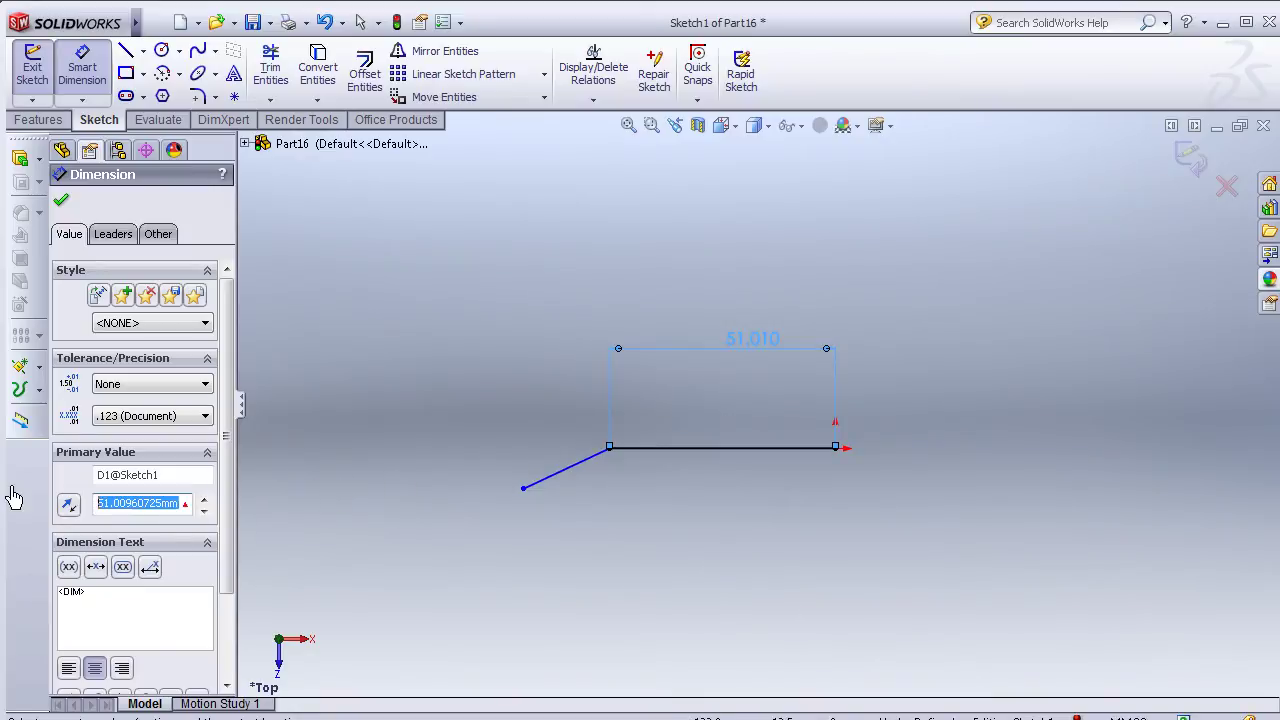
type("50")
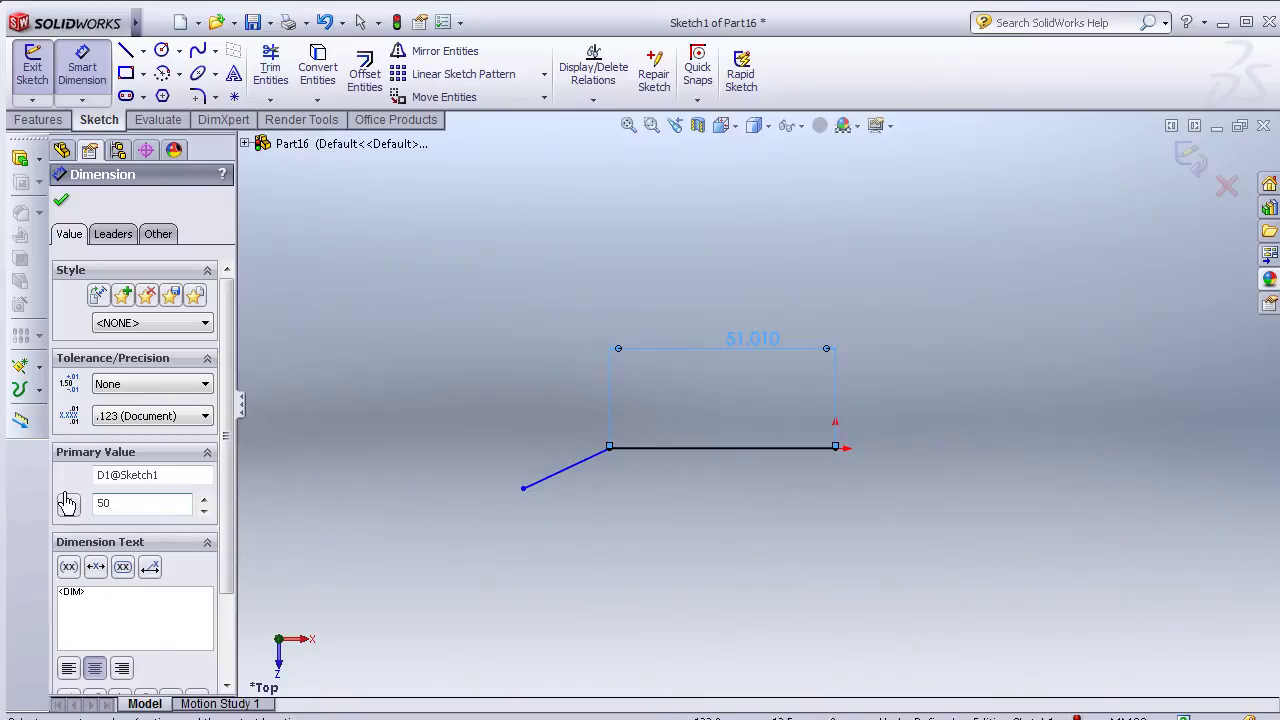
key("Return")
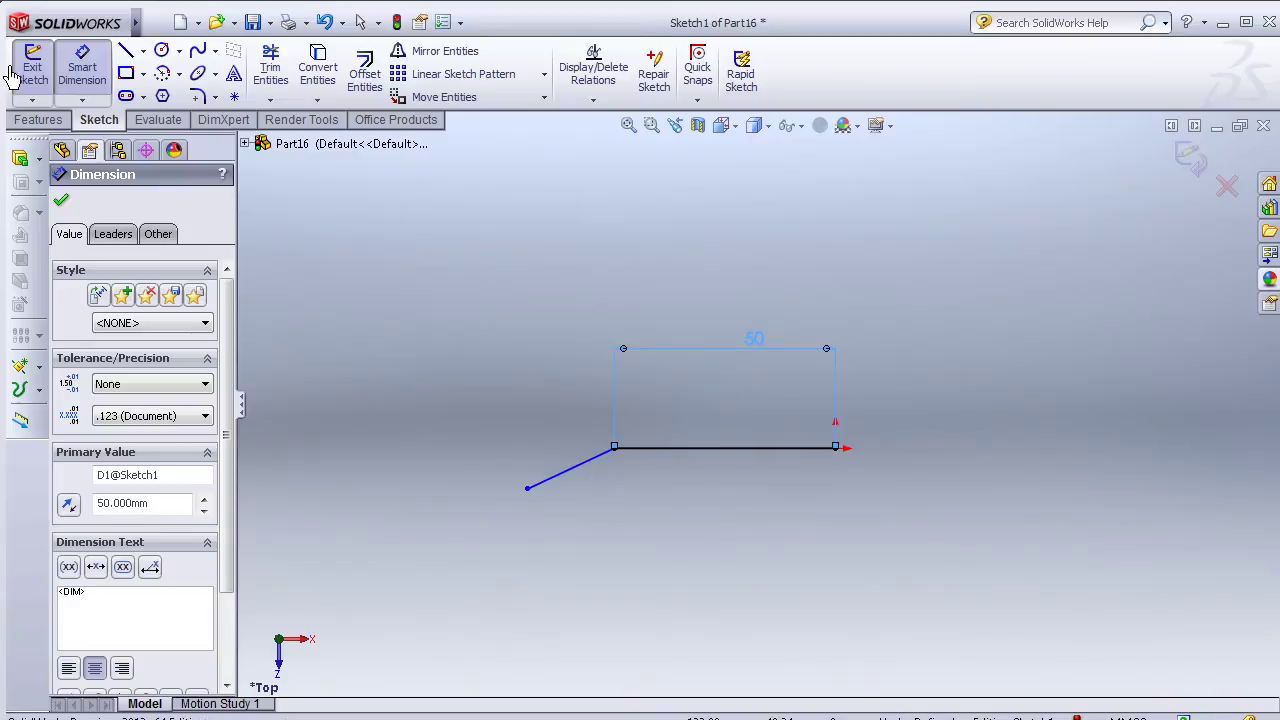
Step: Dimension the slanted line to a length of 15 mm
left_click(551, 447)
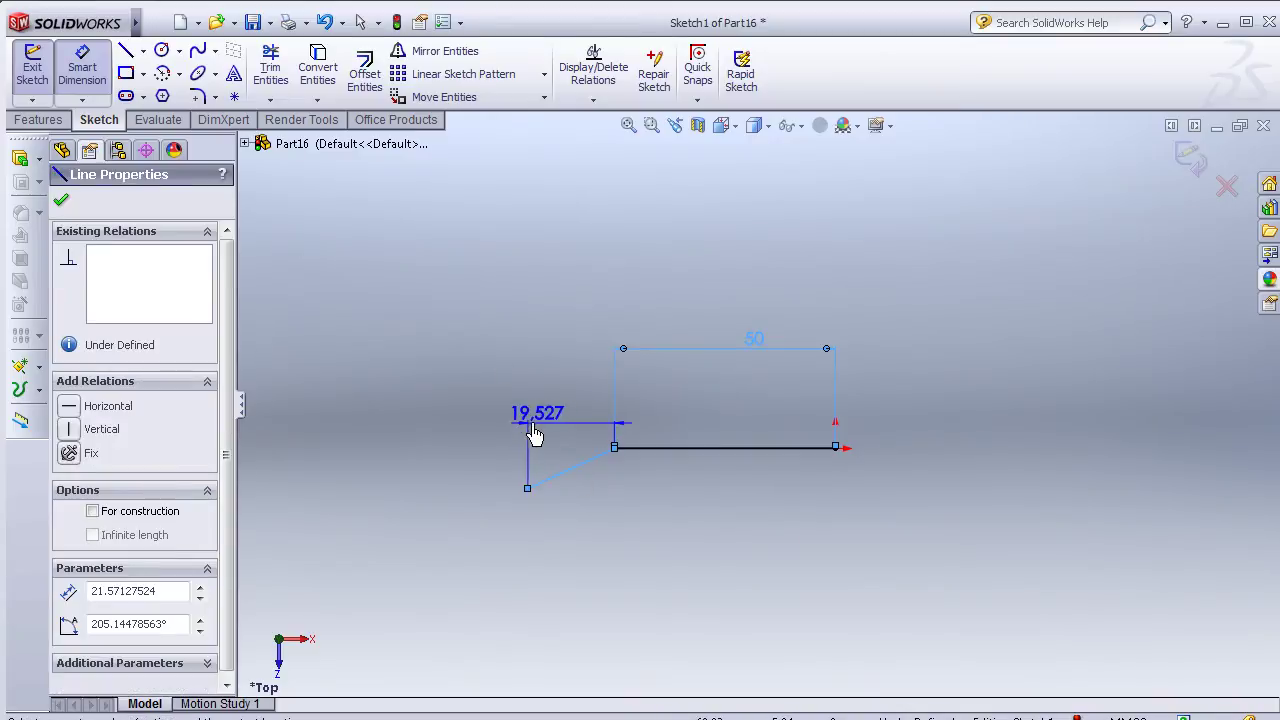
left_click(515, 427)
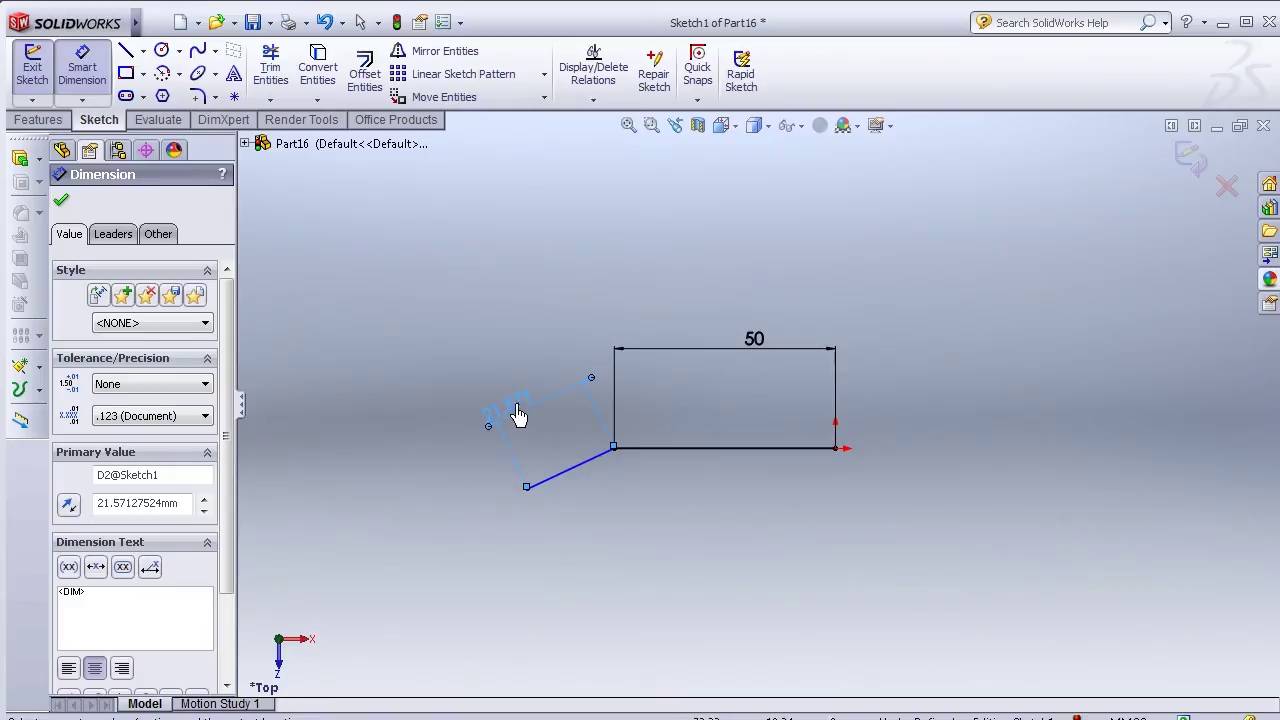
left_click(535, 408)
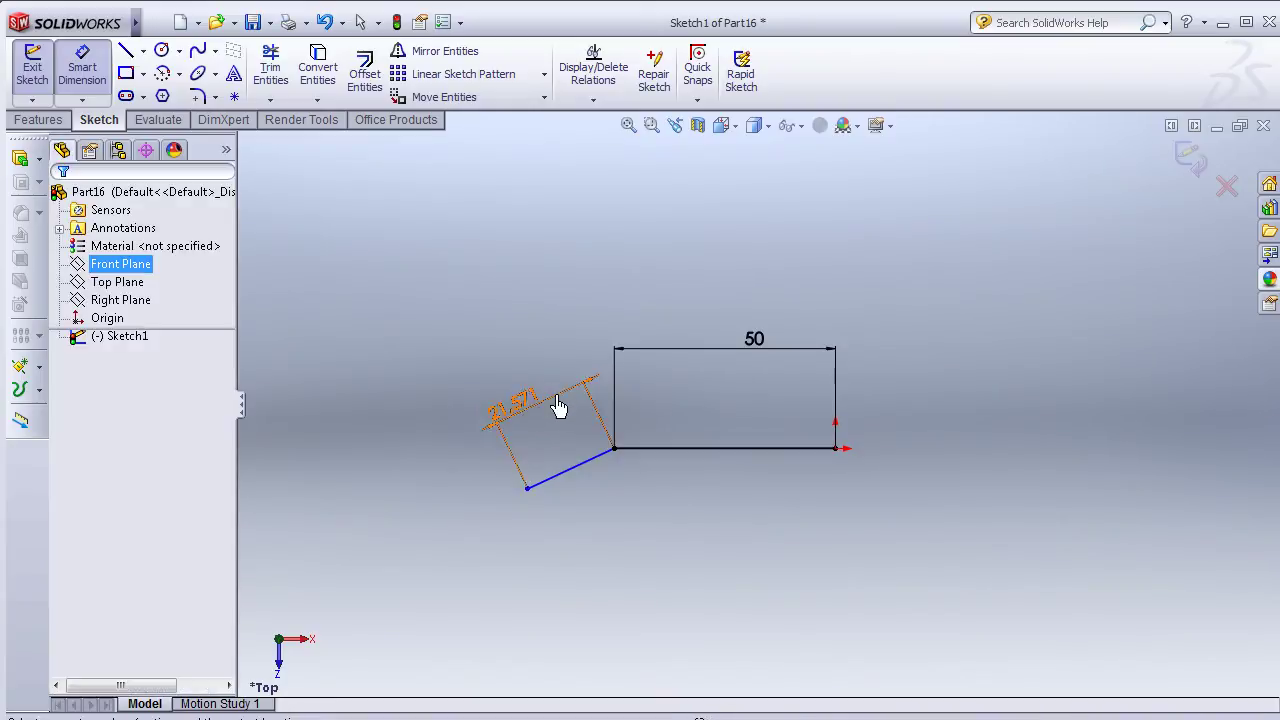
left_click(535, 406)
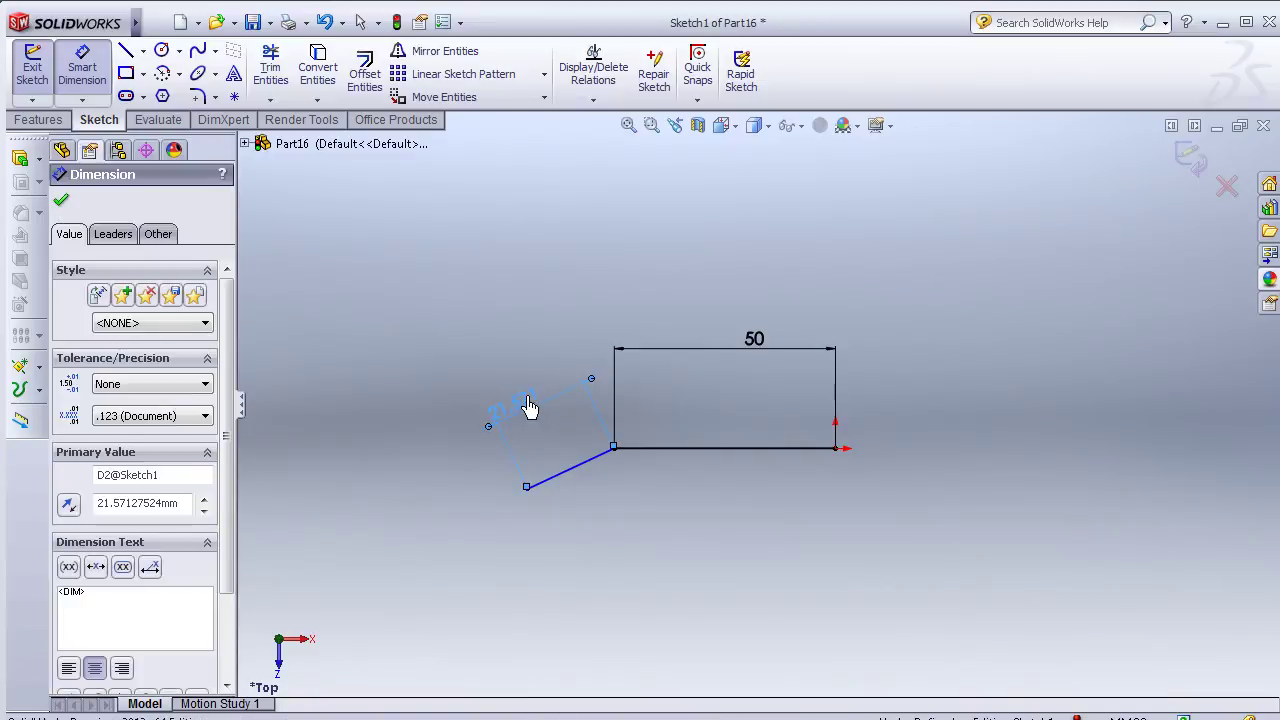
double_click(140, 503)
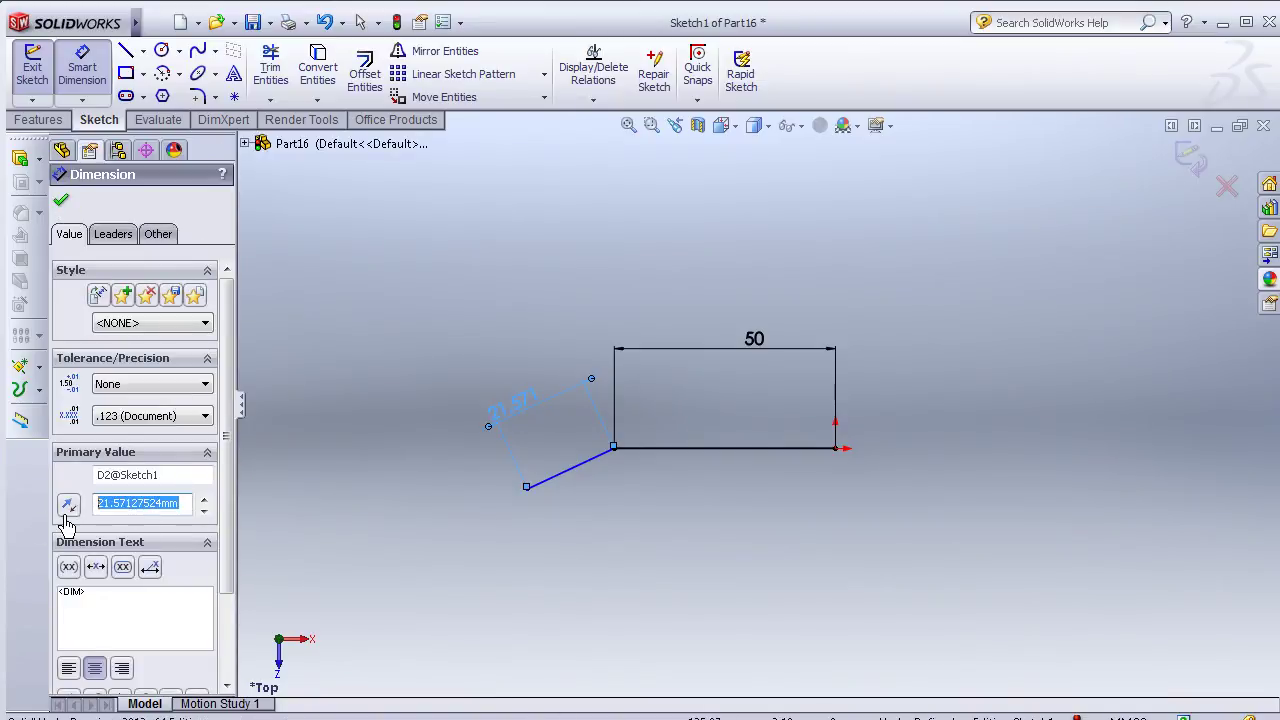
type("15")
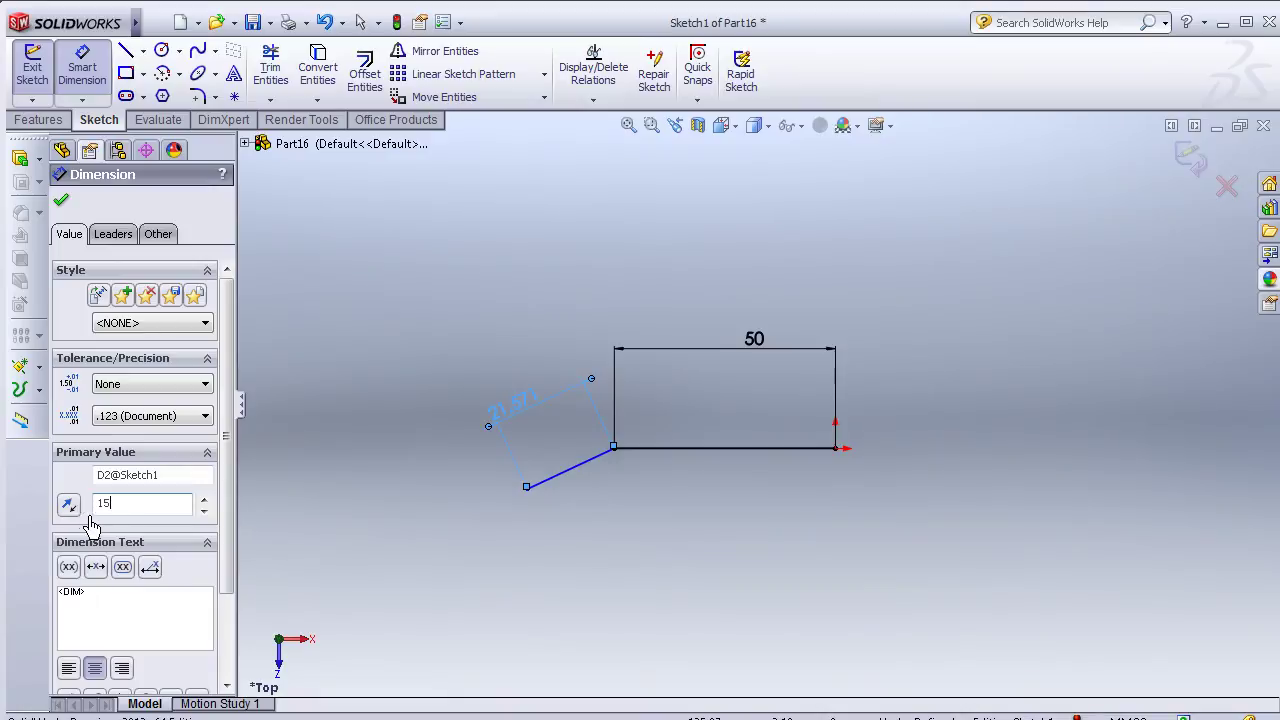
key("Return")
scroll(571, 437, "down", 3)
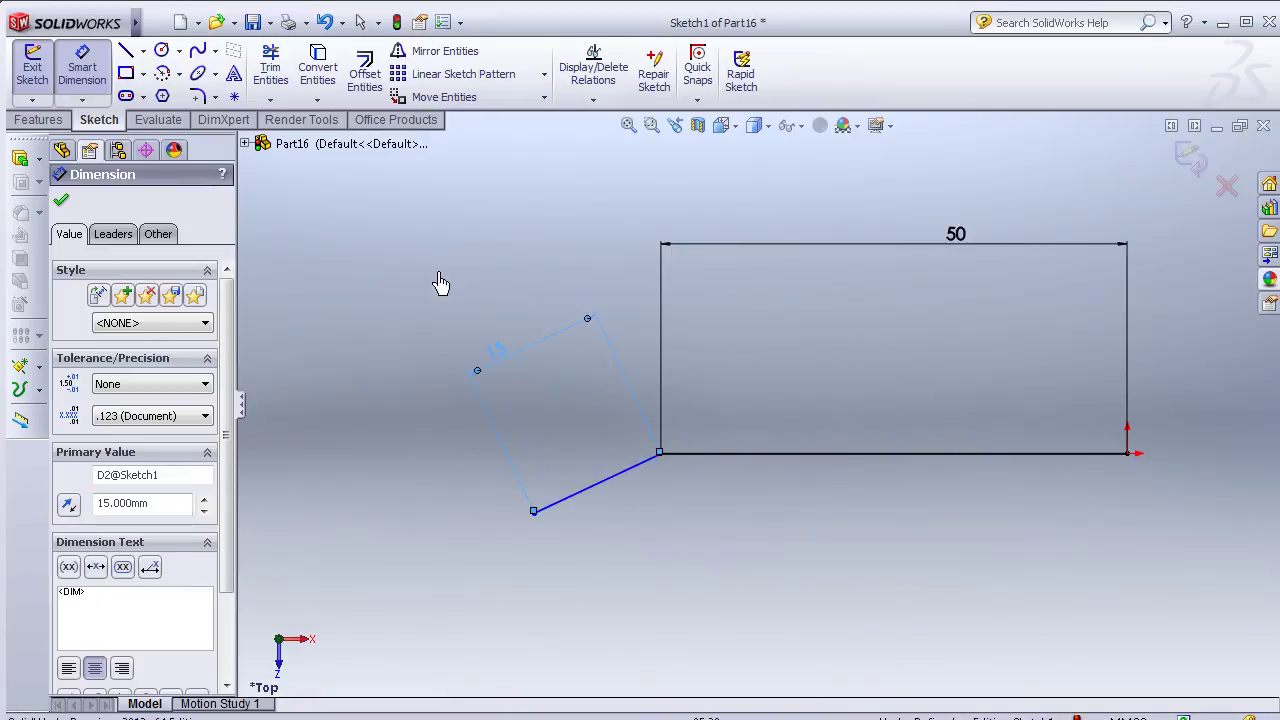
Step: Add an angle dimension between the slanted and horizontal lines and set it to 150°
left_click(603, 481)
left_click(708, 454)
left_click(700, 508)
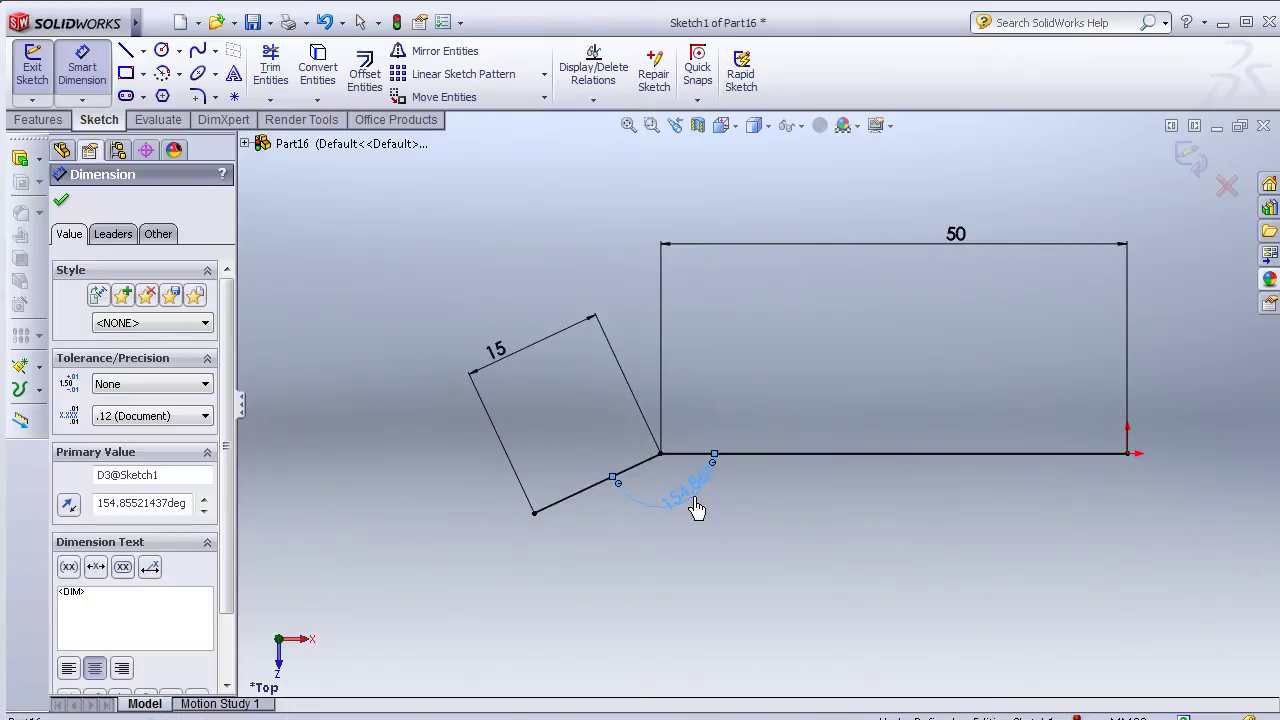
right_click(697, 508)
left_click(685, 508)
double_click(105, 503)
type("150")
key("Return")
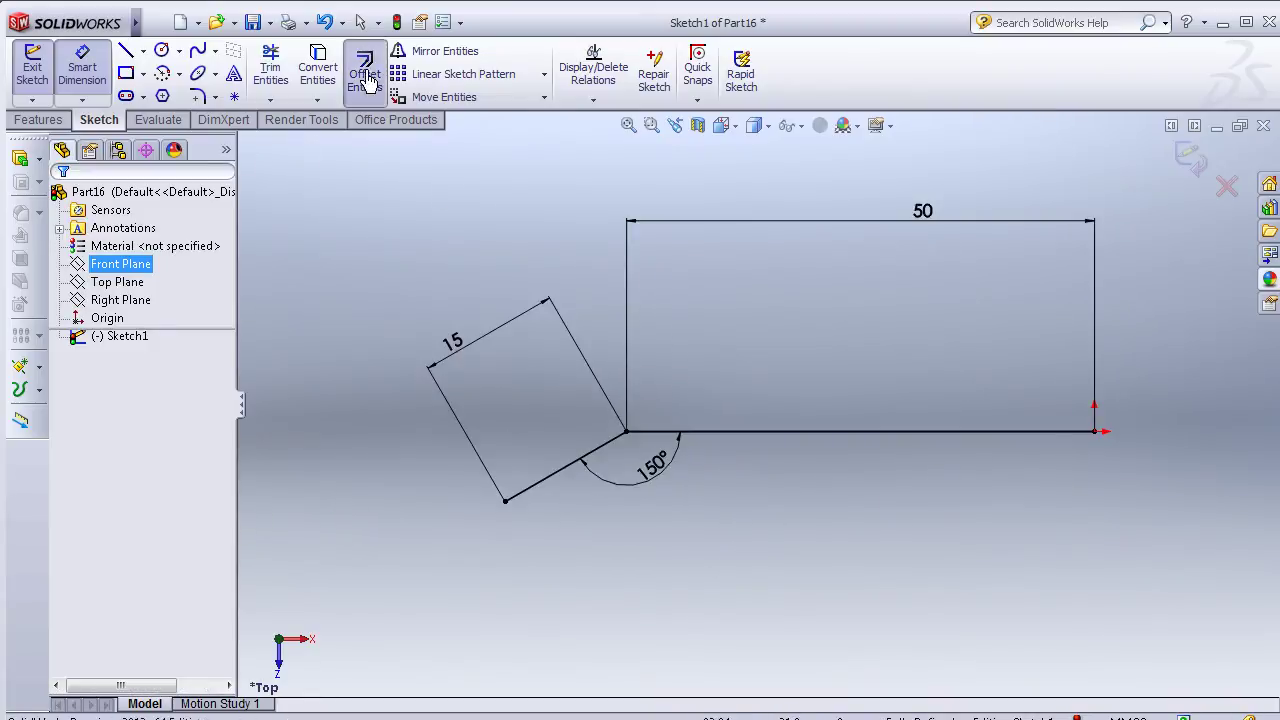
Step: Offset the bent line chain 3.5 mm below itself using Reverse
left_click(368, 80)
left_click(785, 433)
left_click(96, 304)
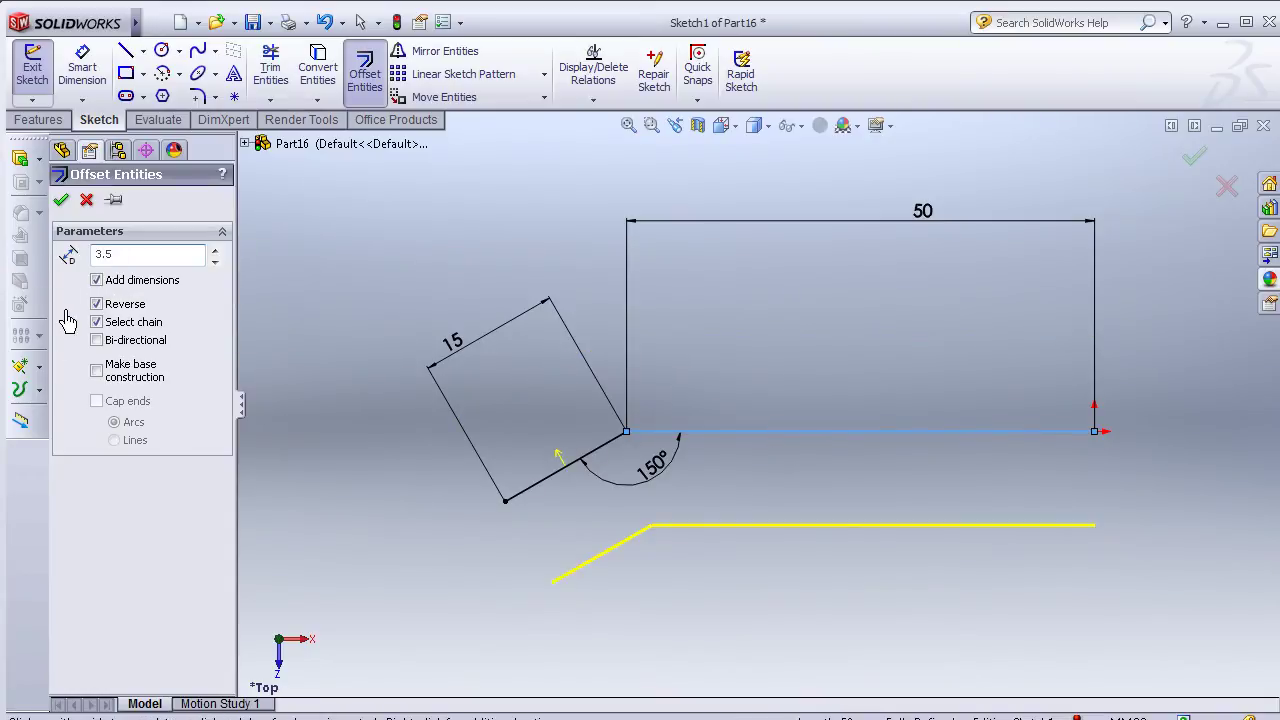
key("Return")
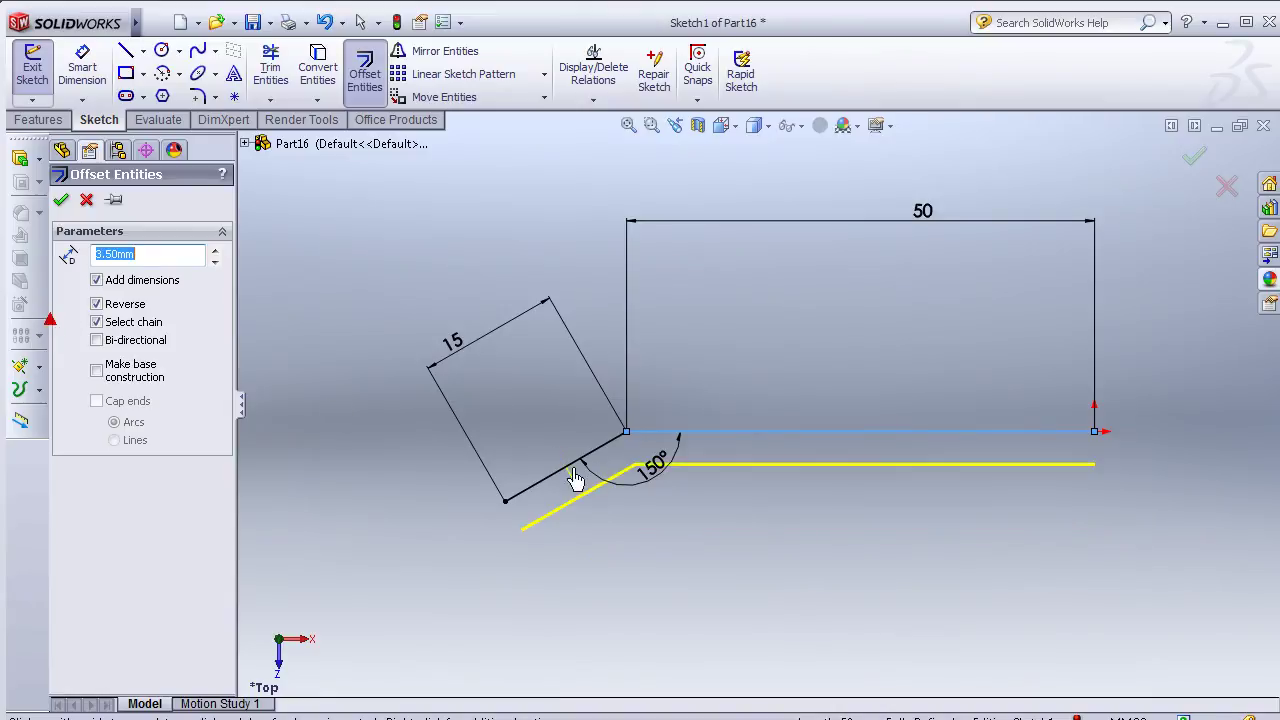
left_click(60, 200)
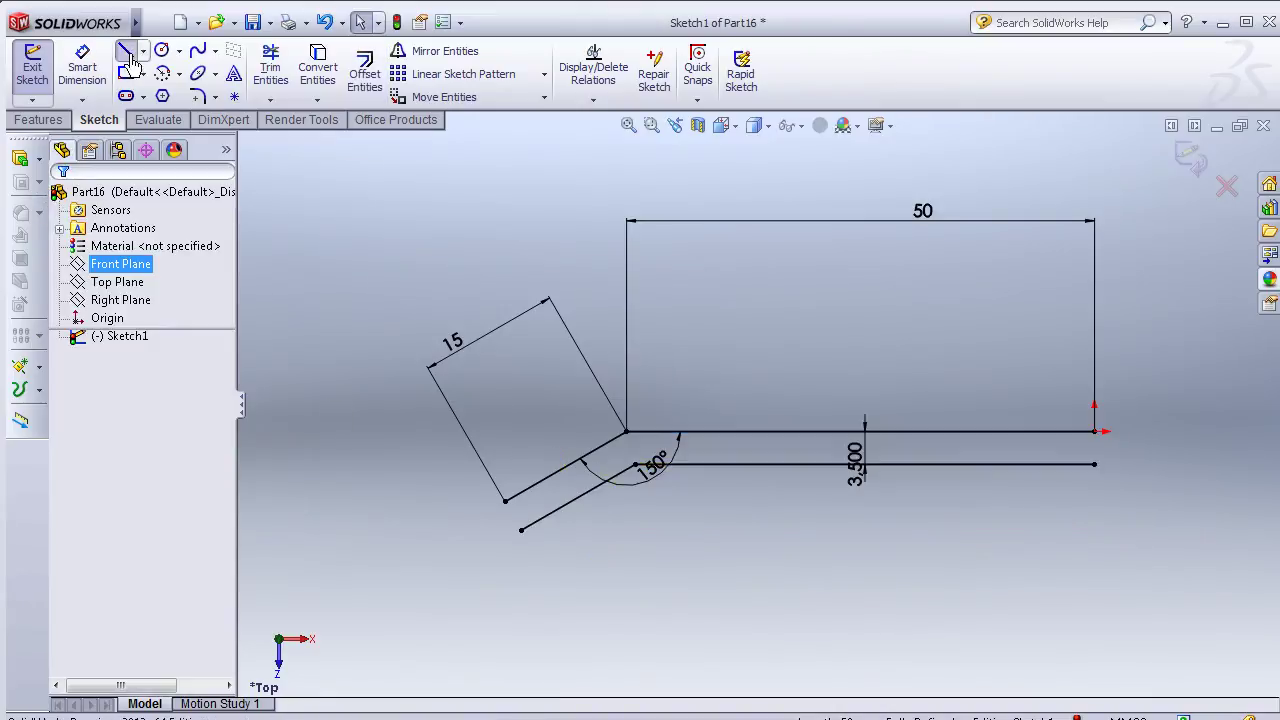
Step: Close the gap between the two chains' left ends and add a tangent arc at the right end
left_click(125, 51)
left_click_drag(504, 502, 521, 528)
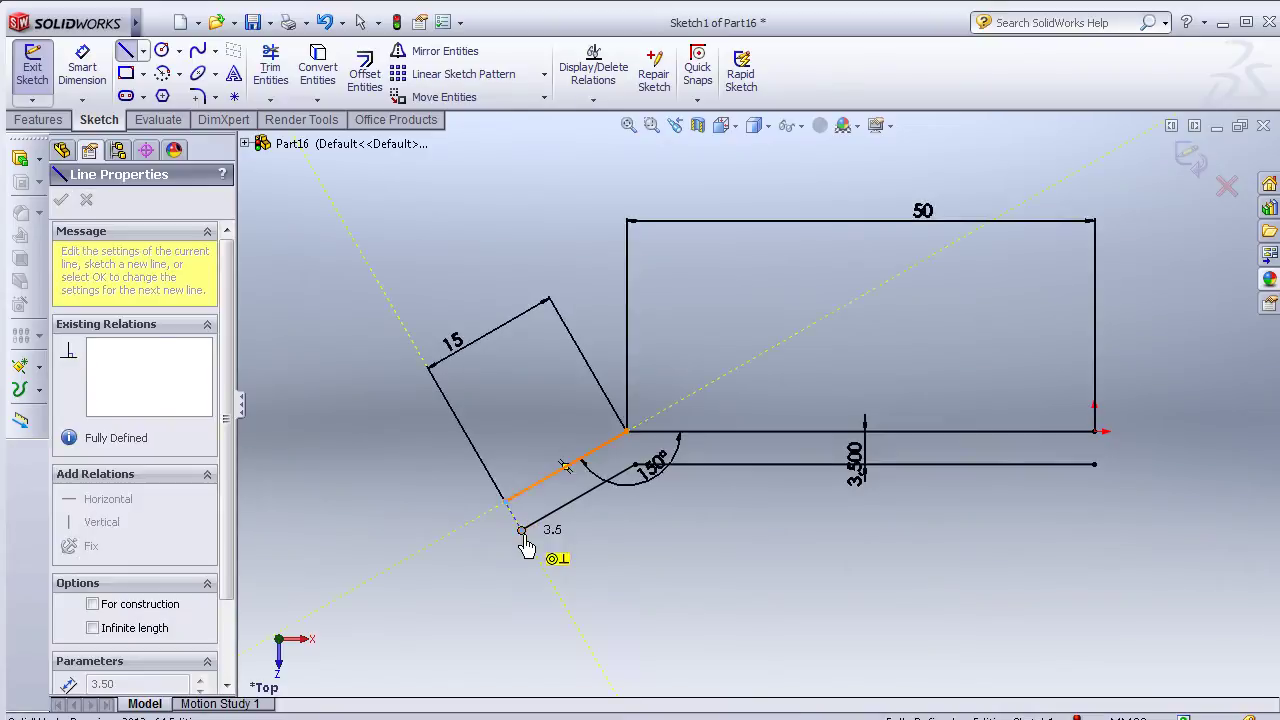
left_click(161, 50)
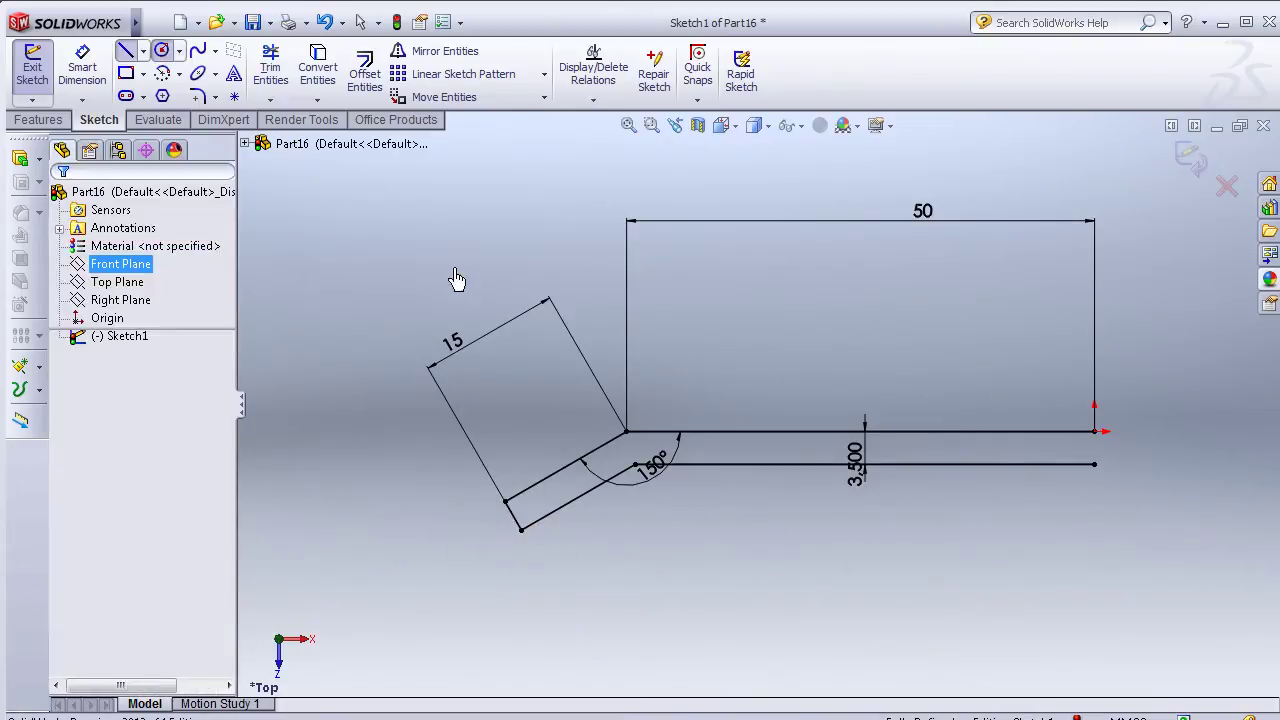
left_click(125, 51)
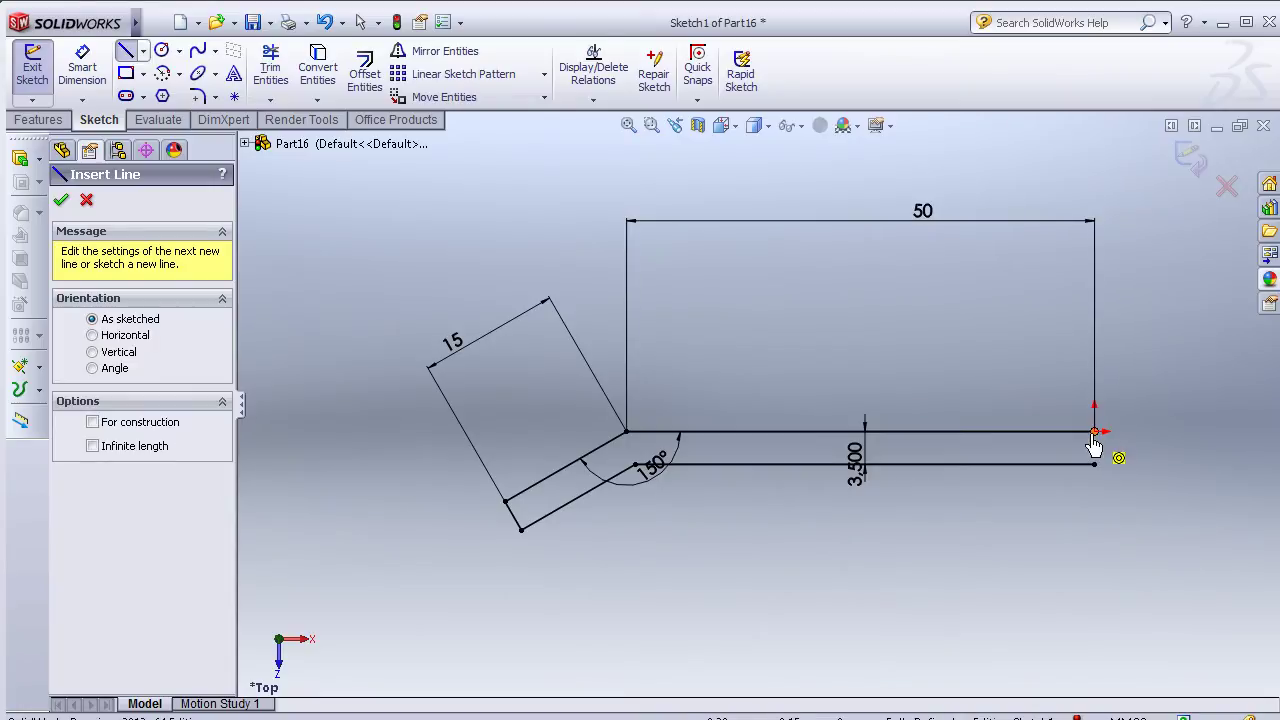
left_click_drag(1094, 433, 1106, 436)
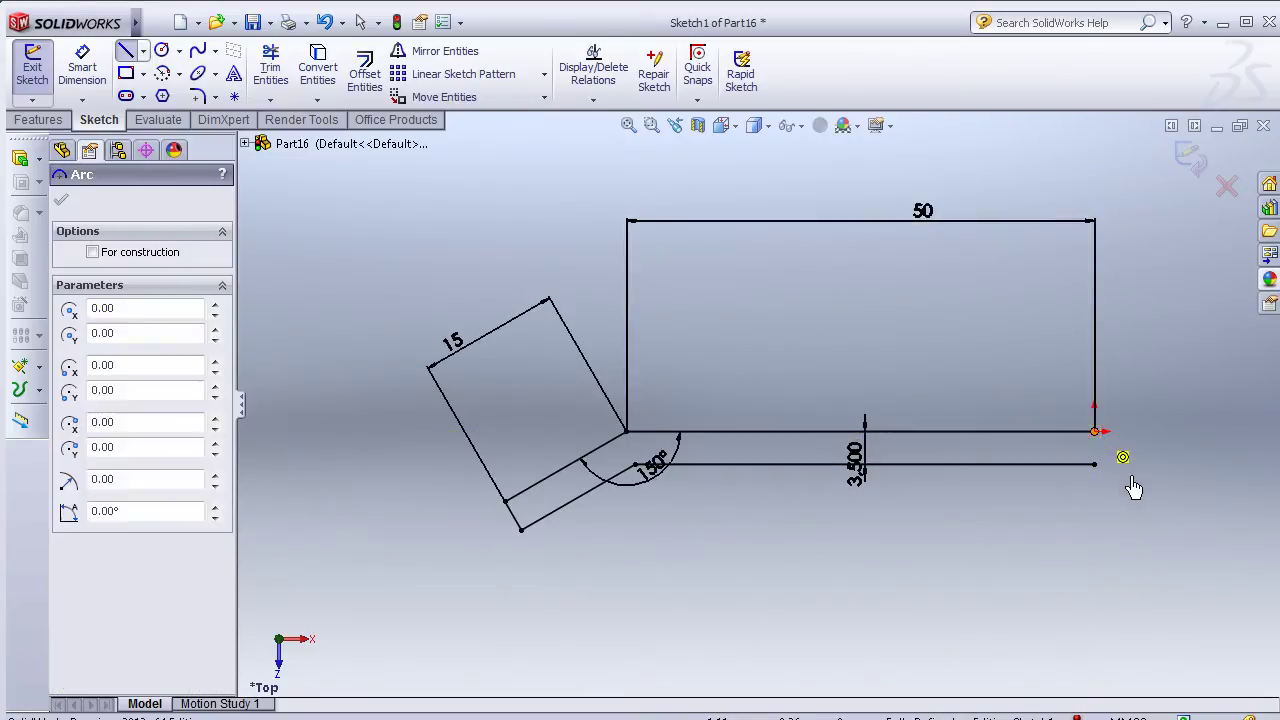
left_click(1042, 466)
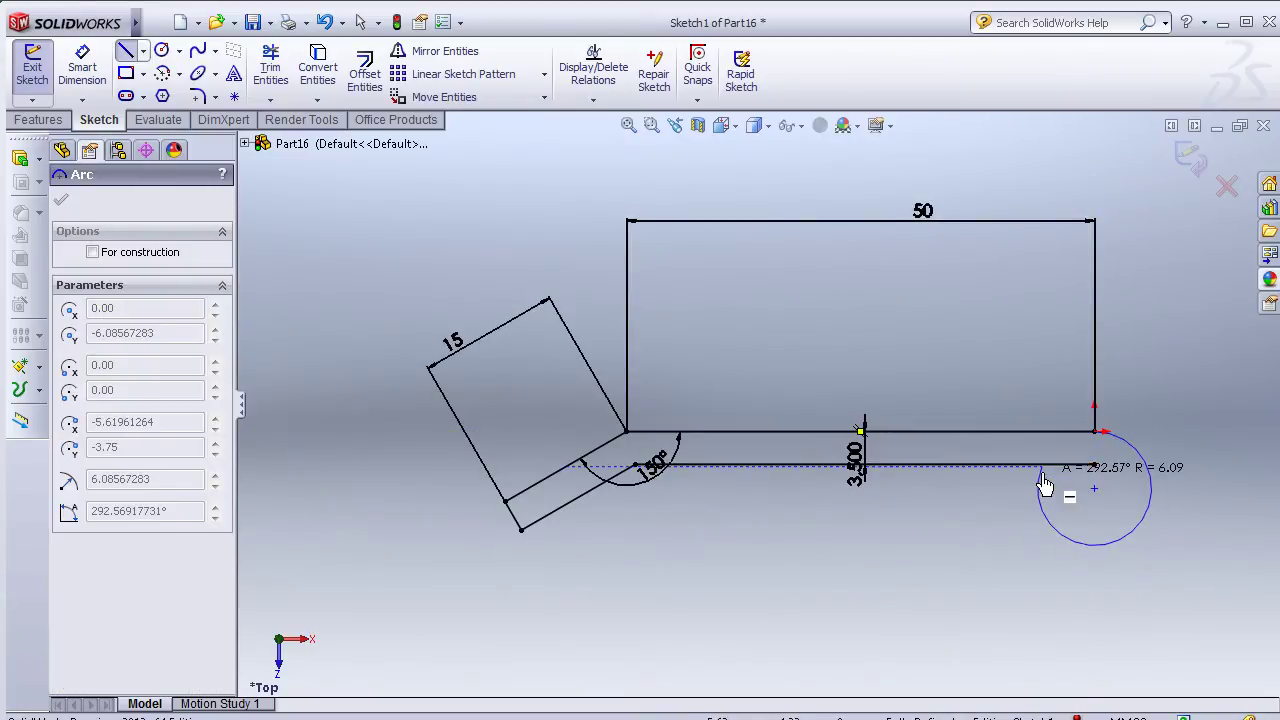
Step: Dimension the rounded right end to a 4.5 mm radius
left_click(82, 70)
left_click(1042, 590)
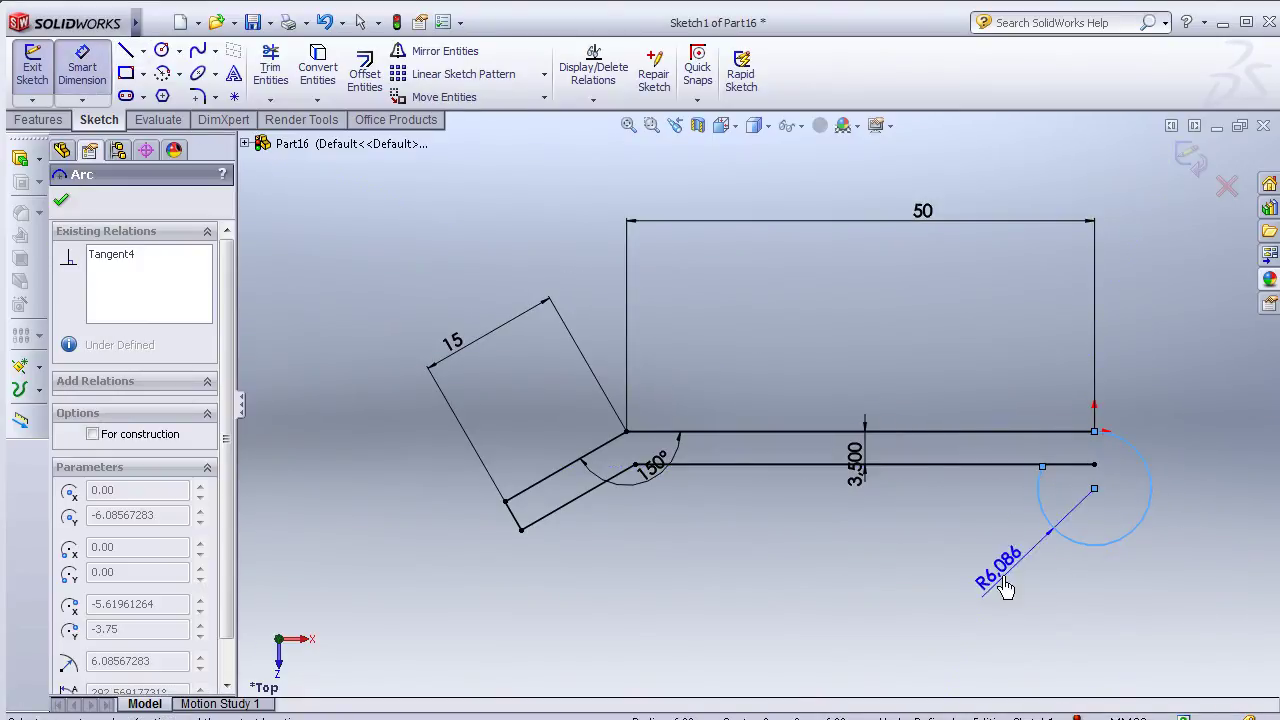
left_click(950, 567)
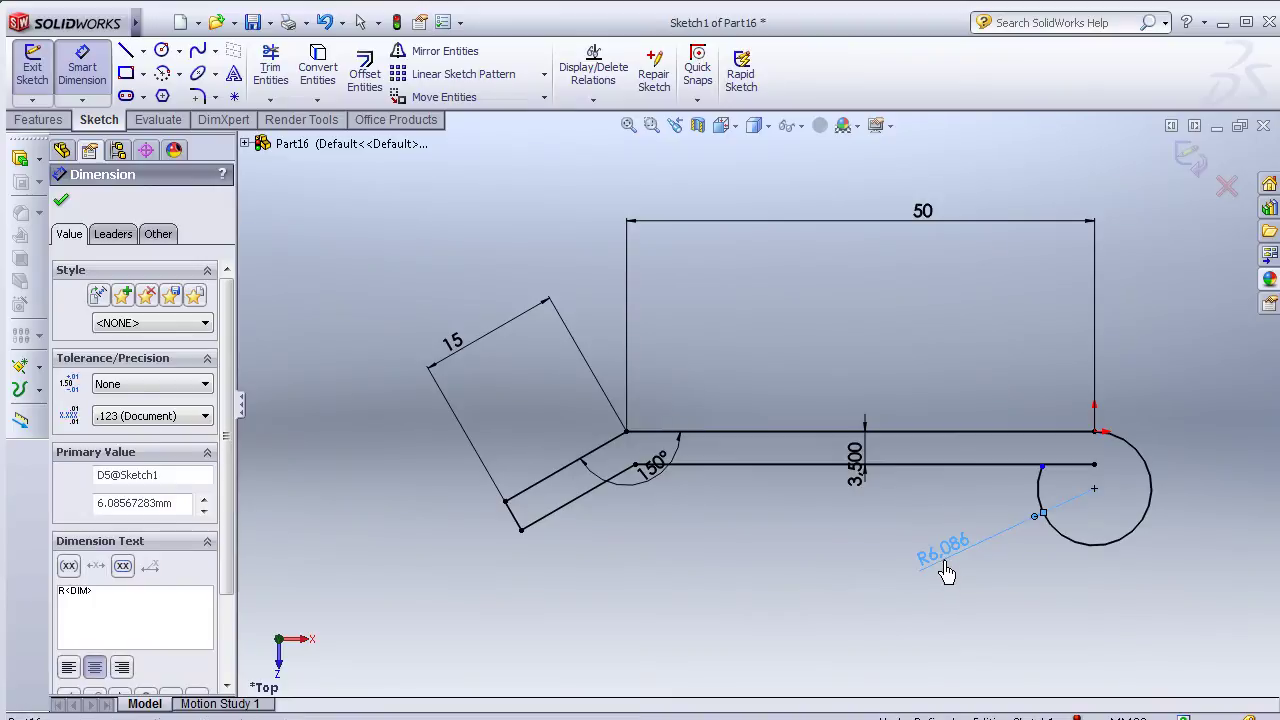
left_click_drag(181, 505, 48, 505)
type("4.5")
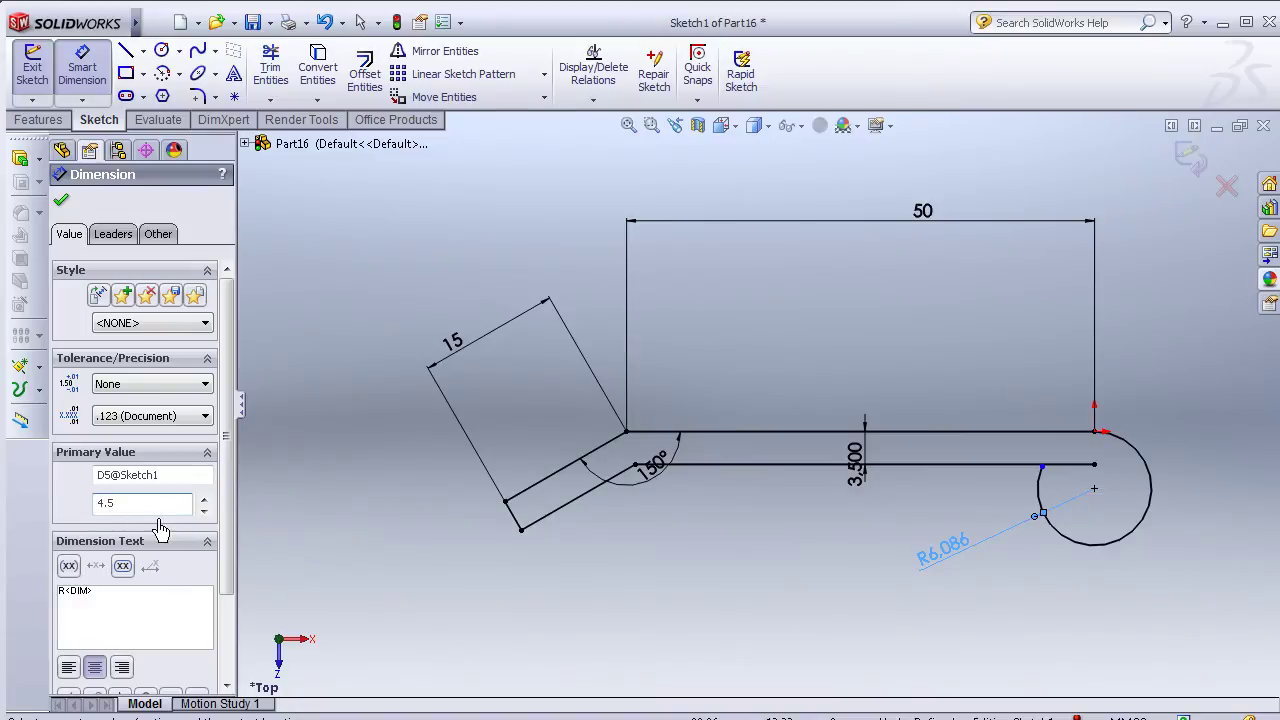
key("Return")
key("Escape")
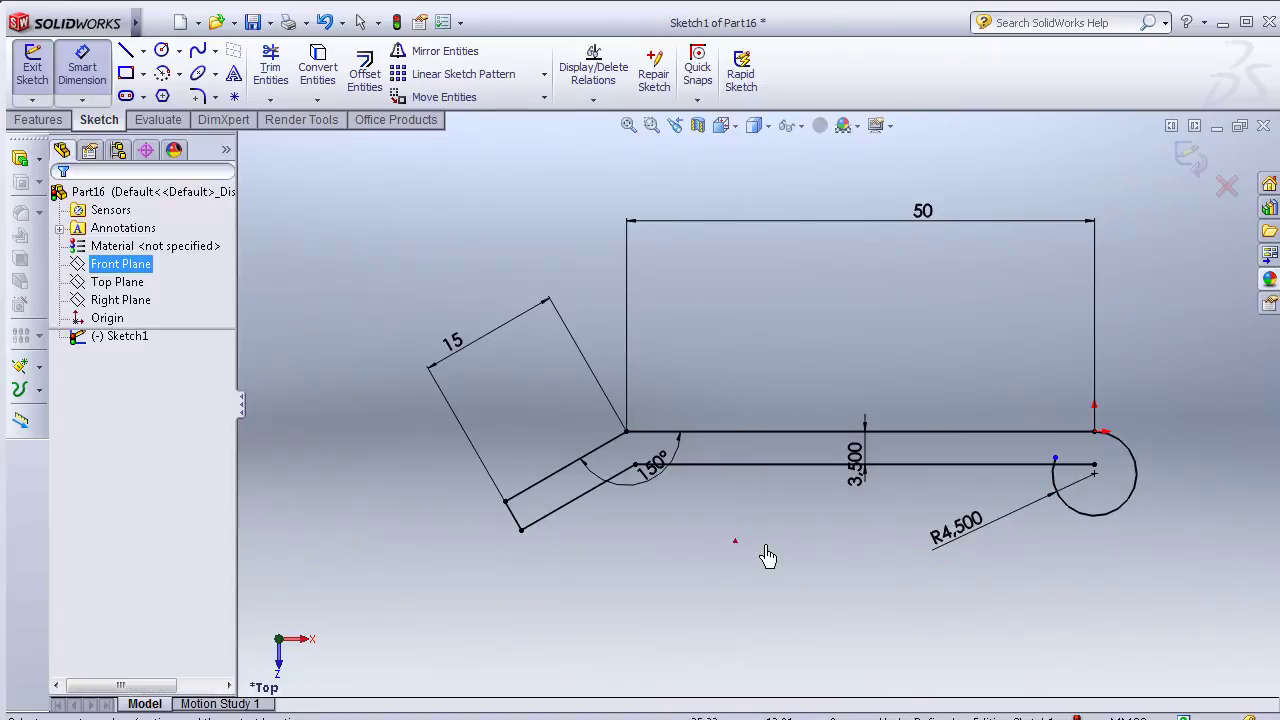
key("f")
scroll(1018, 553, "down", 3)
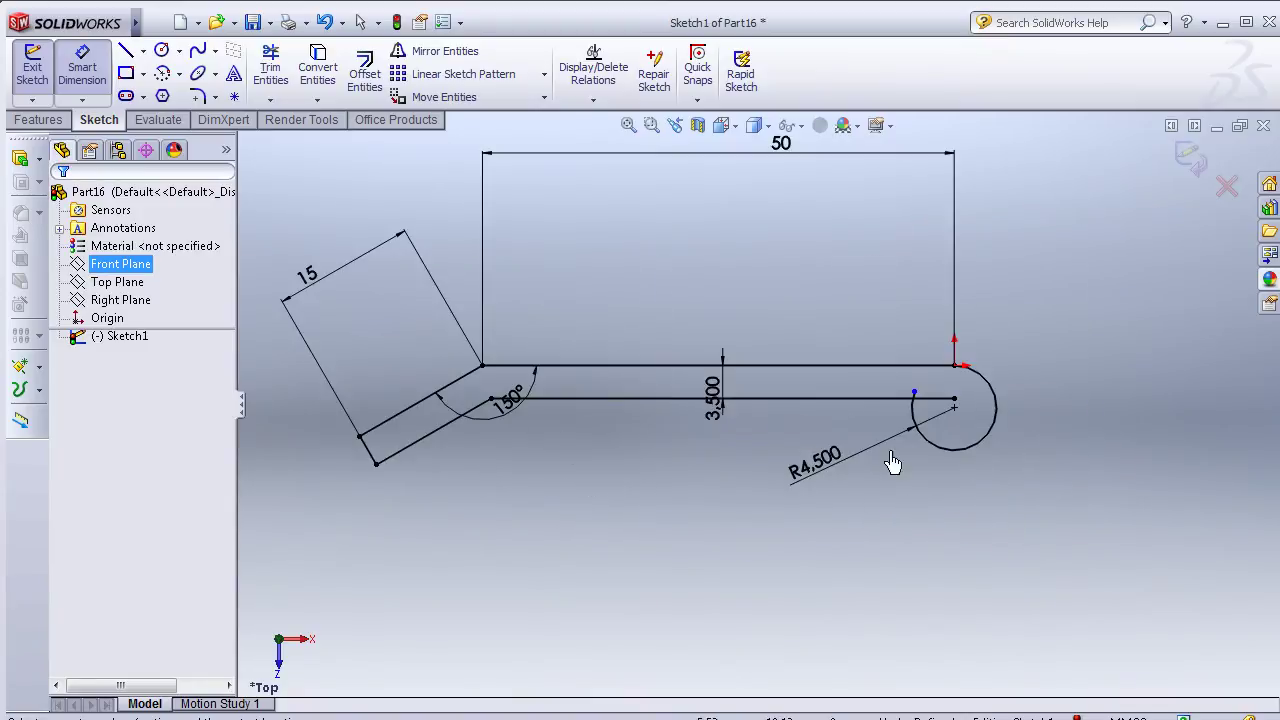
Step: Trim away the line segment inside the R4.500 circle and bring the angled end into view
left_click(270, 70)
left_click(928, 398)
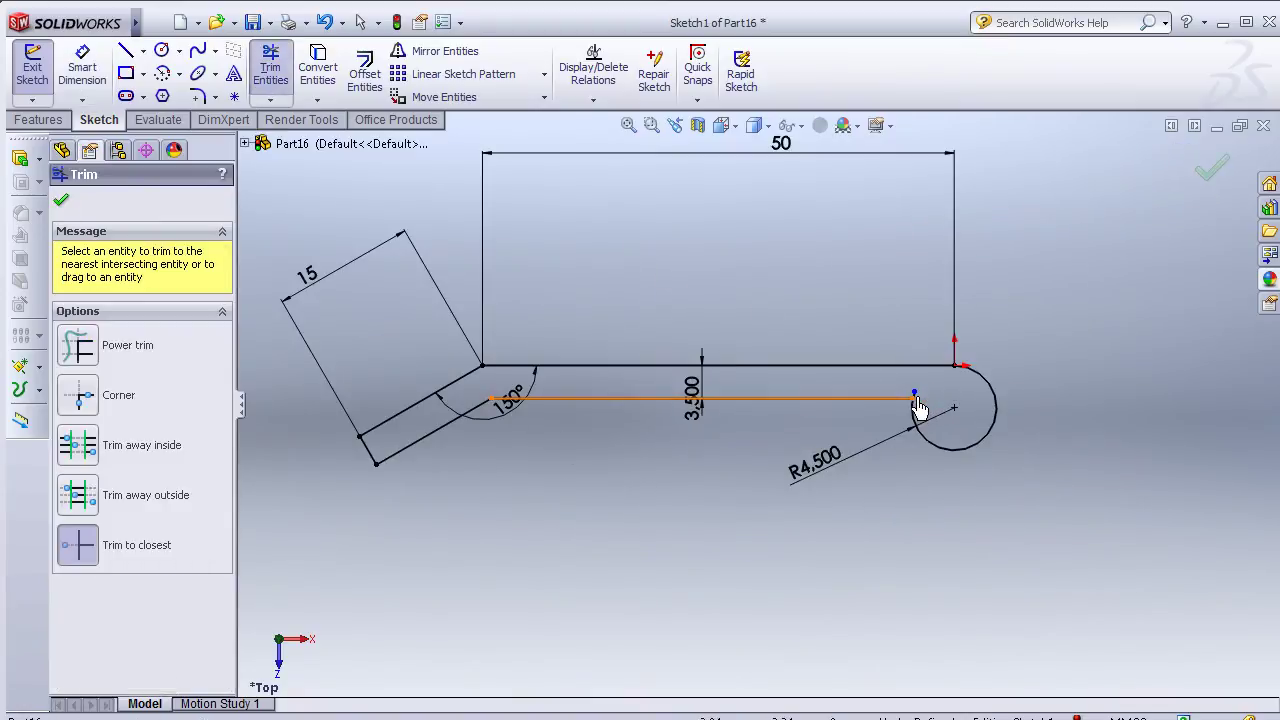
scroll(930, 400, "down", 3)
scroll(795, 457, "up", 3)
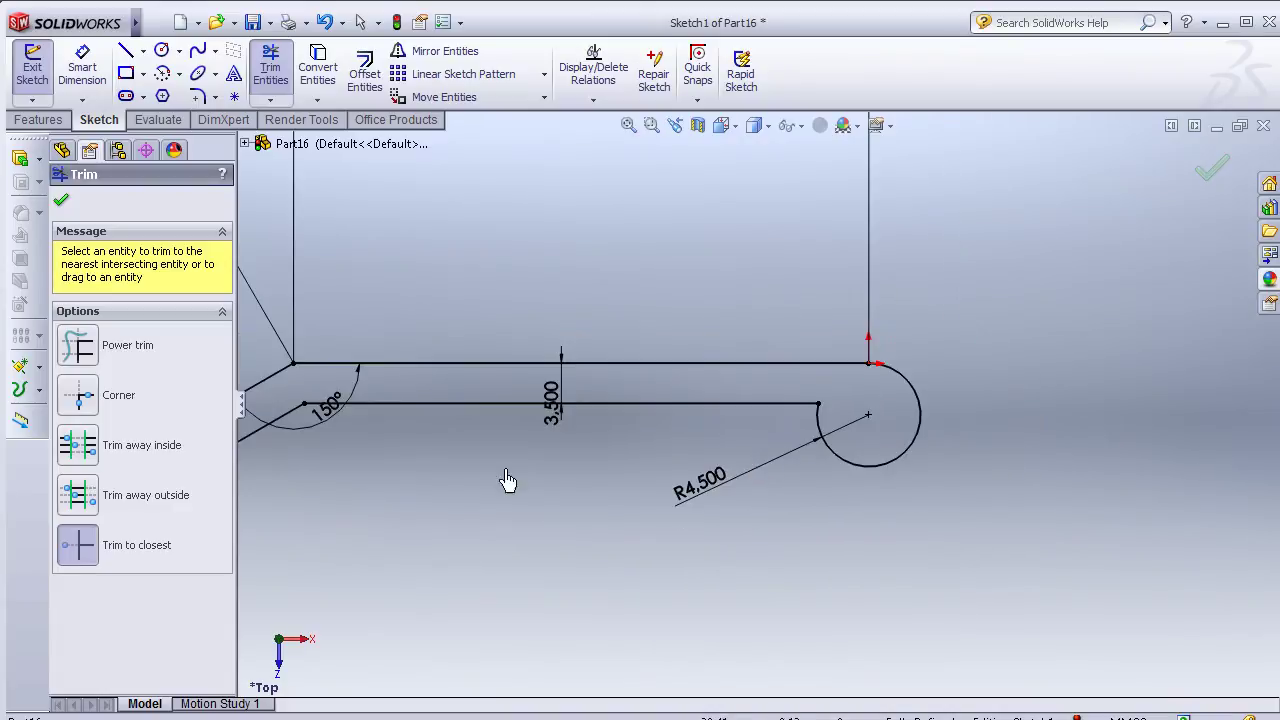
middle_click_drag(506, 477, 366, 471, "ctrl")
scroll(457, 434, "down", 2)
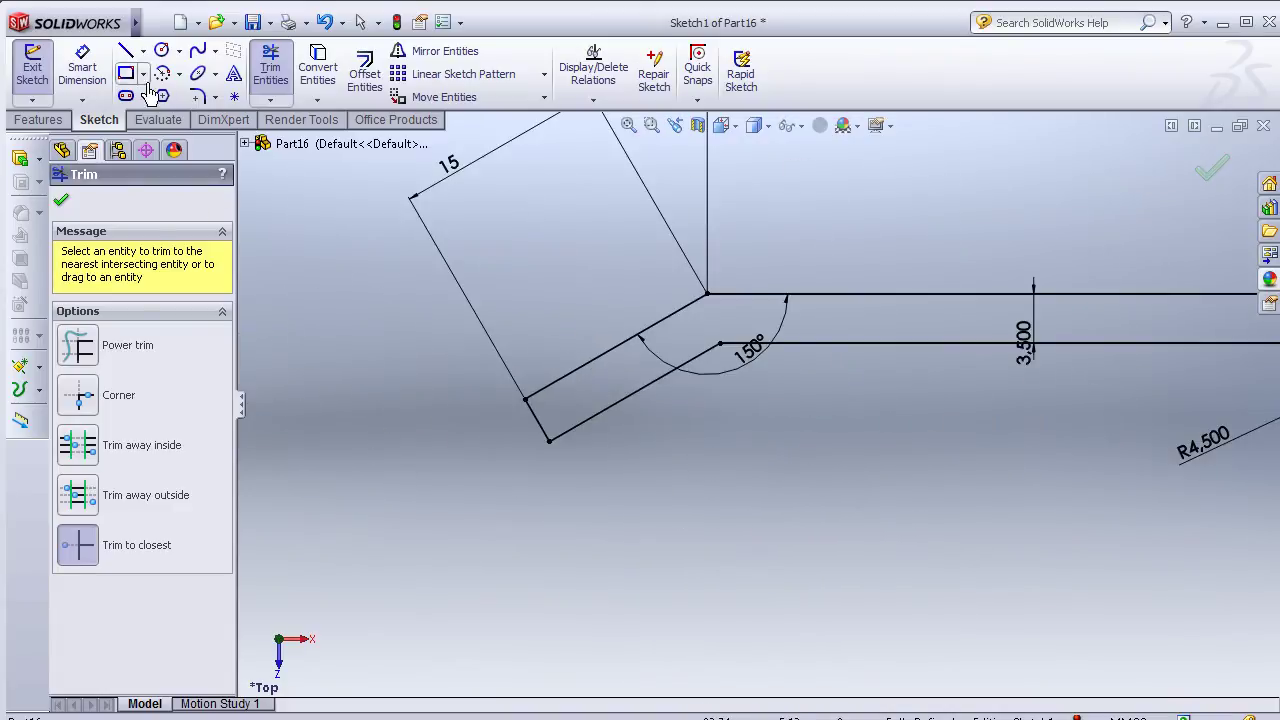
left_click(198, 96)
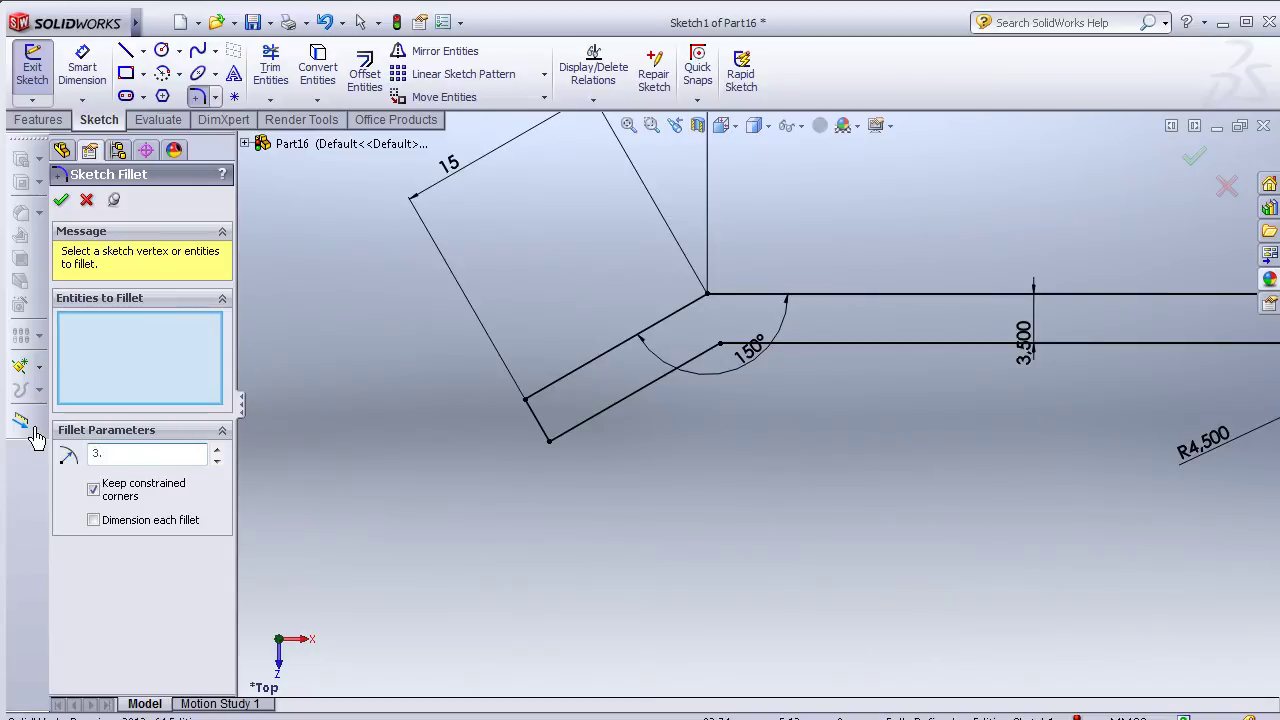
Step: Round the angled rectangle's lower corner with an R3.450 sketch fillet
left_click(523, 403)
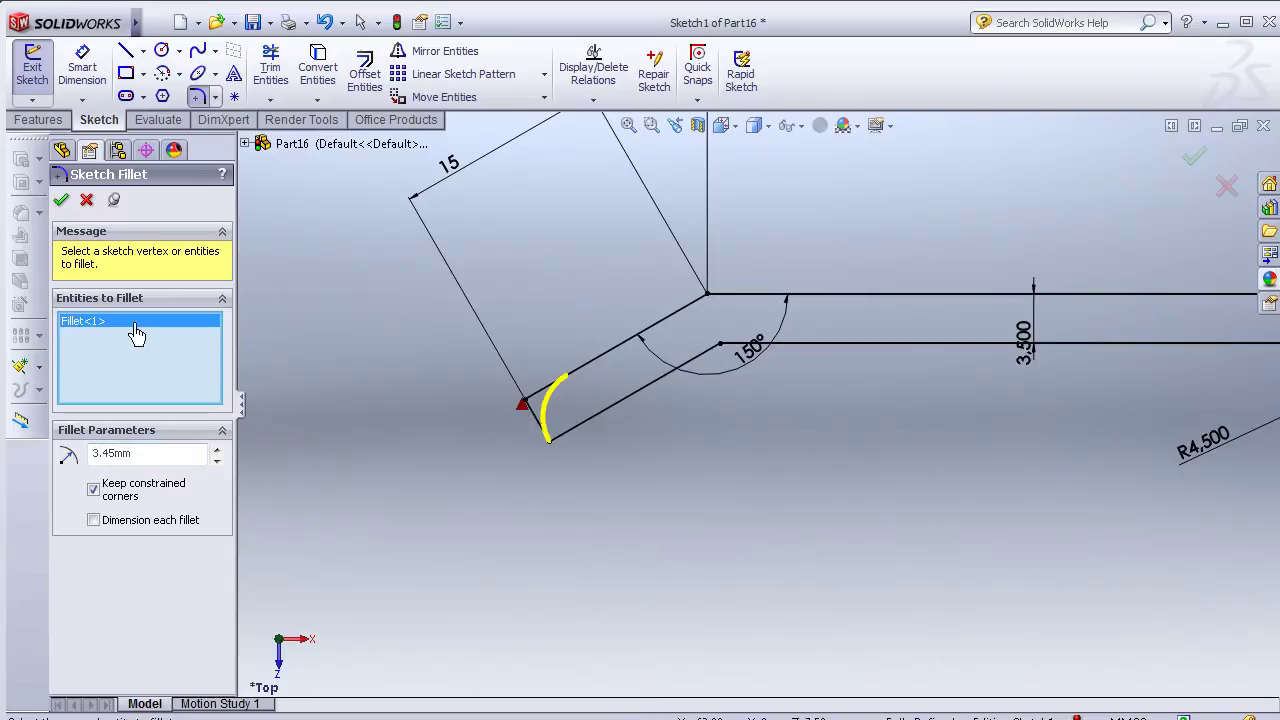
left_click(61, 199)
scroll(843, 451, "up", 1)
scroll(1063, 363, "up", 2)
scroll(1080, 371, "down", 3)
scroll(1080, 371, "down", 1)
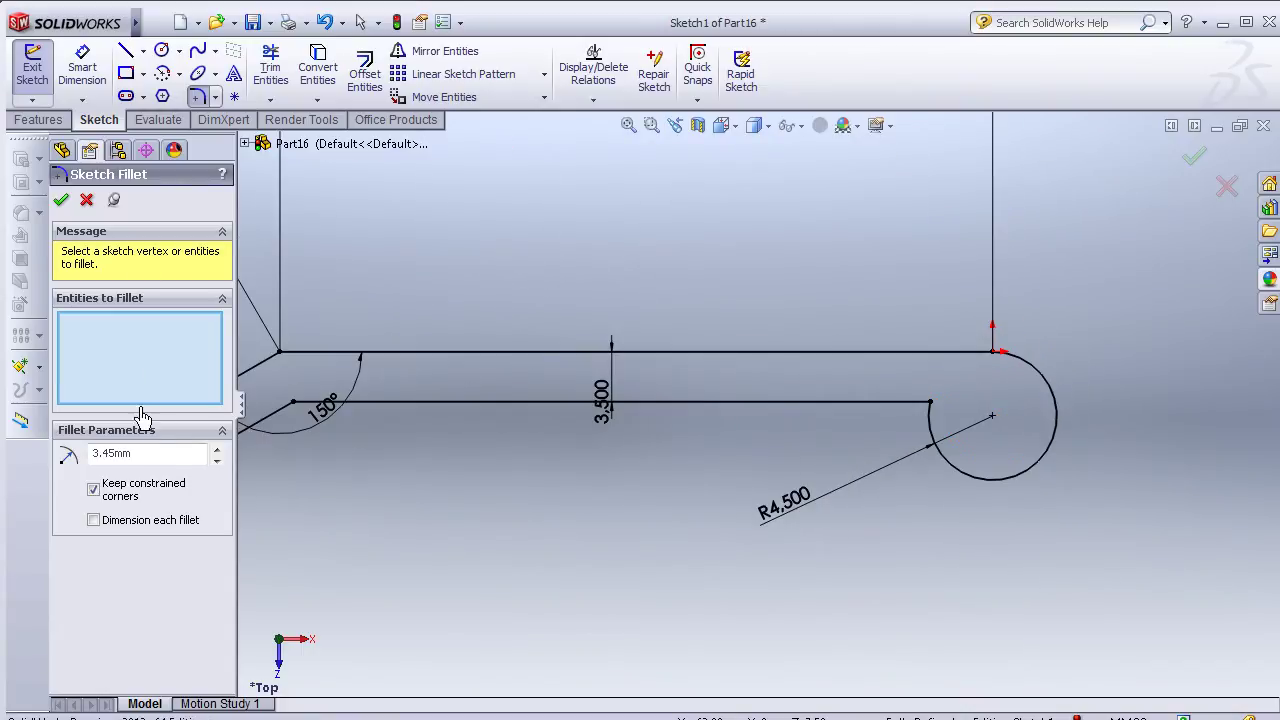
Step: Fillet the slot corner beside the circle with a 2 mm radius
double_click(112, 453)
type("2")
key("Return")
left_click(931, 404)
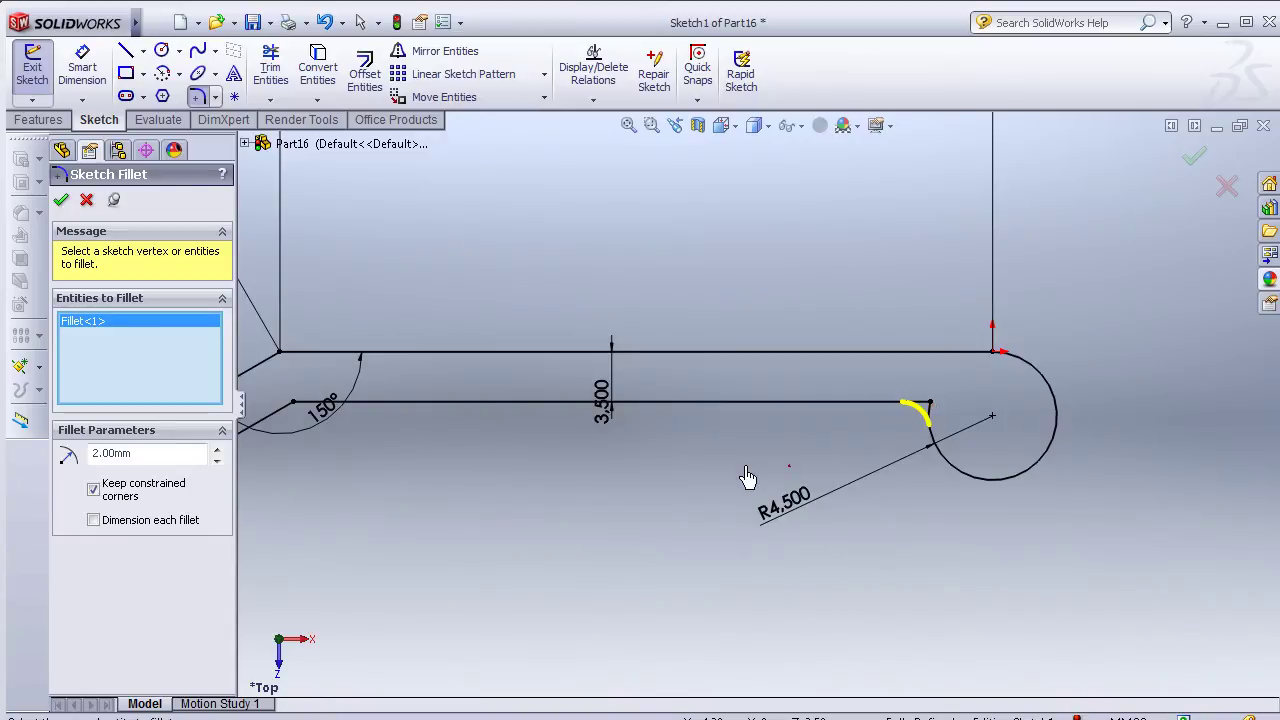
left_click(60, 200)
key("f")
scroll(540, 495, "down", 2)
scroll(560, 460, "down", 3)
scroll(578, 445, "down", 1)
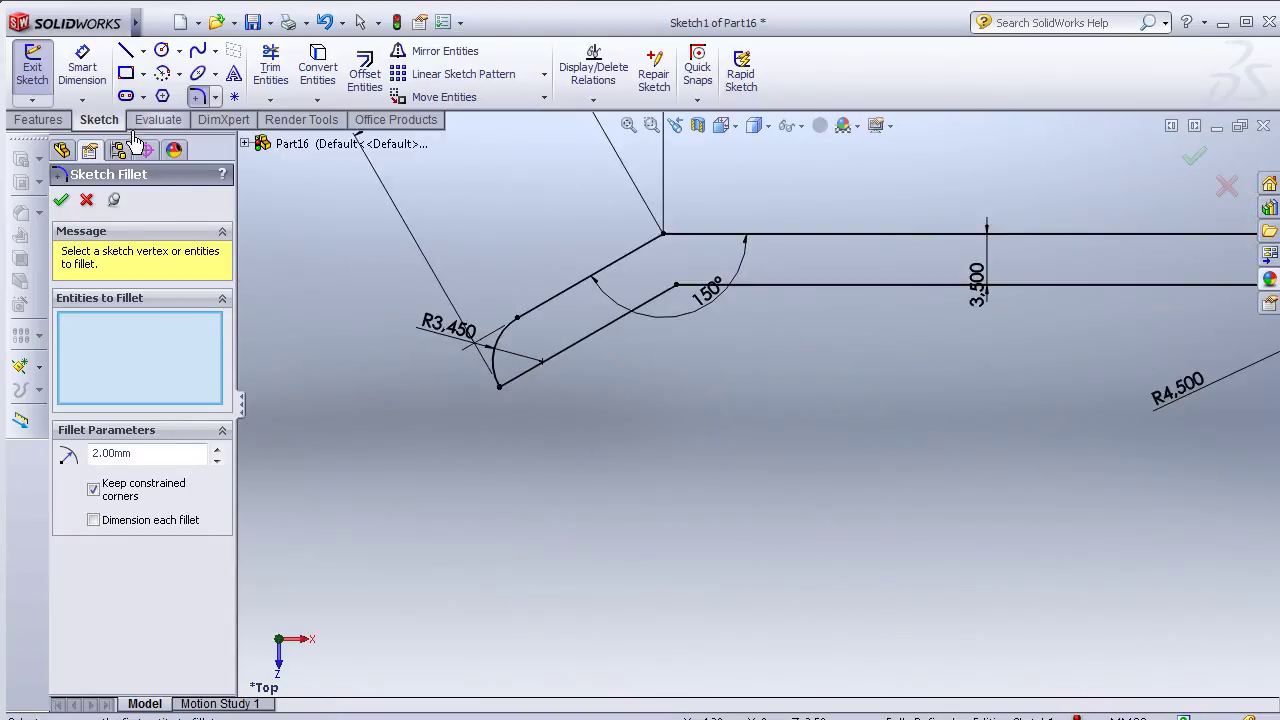
left_click(127, 63)
left_click(126, 58)
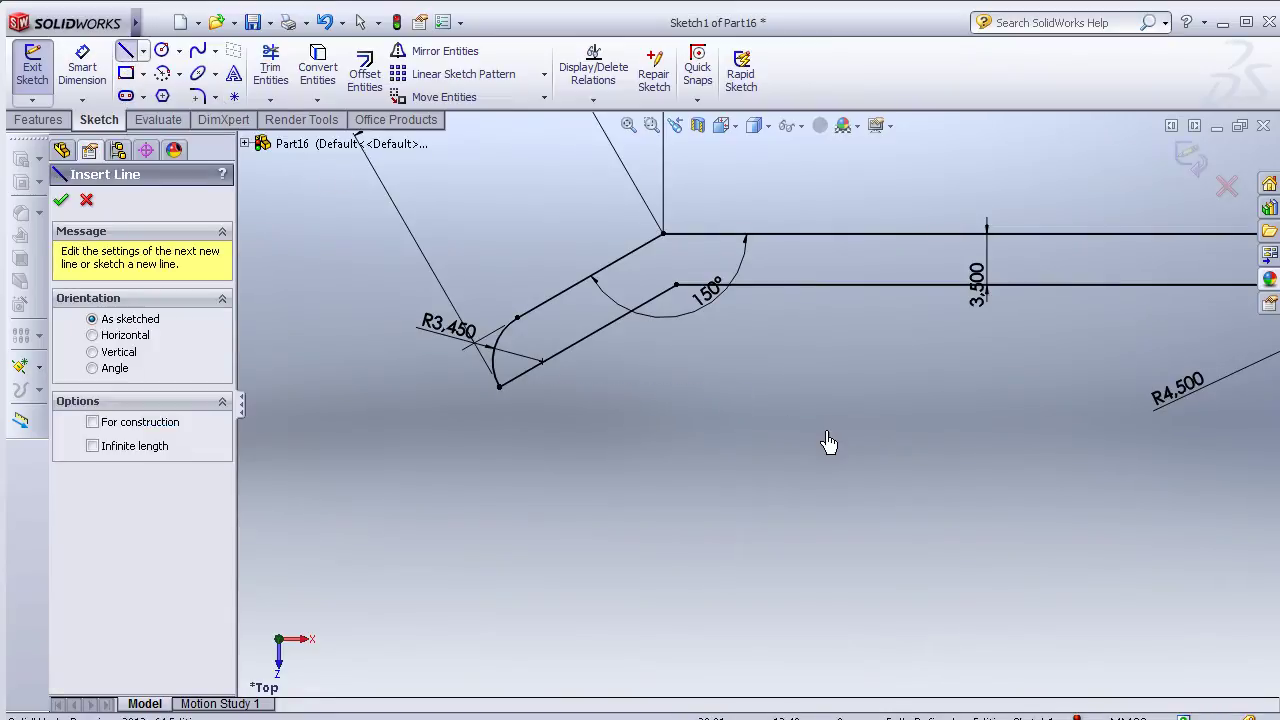
Step: From the slot's 150° corner, draw two lines, a 135° arc and a vertical line up to the slot edge
left_click(677, 285)
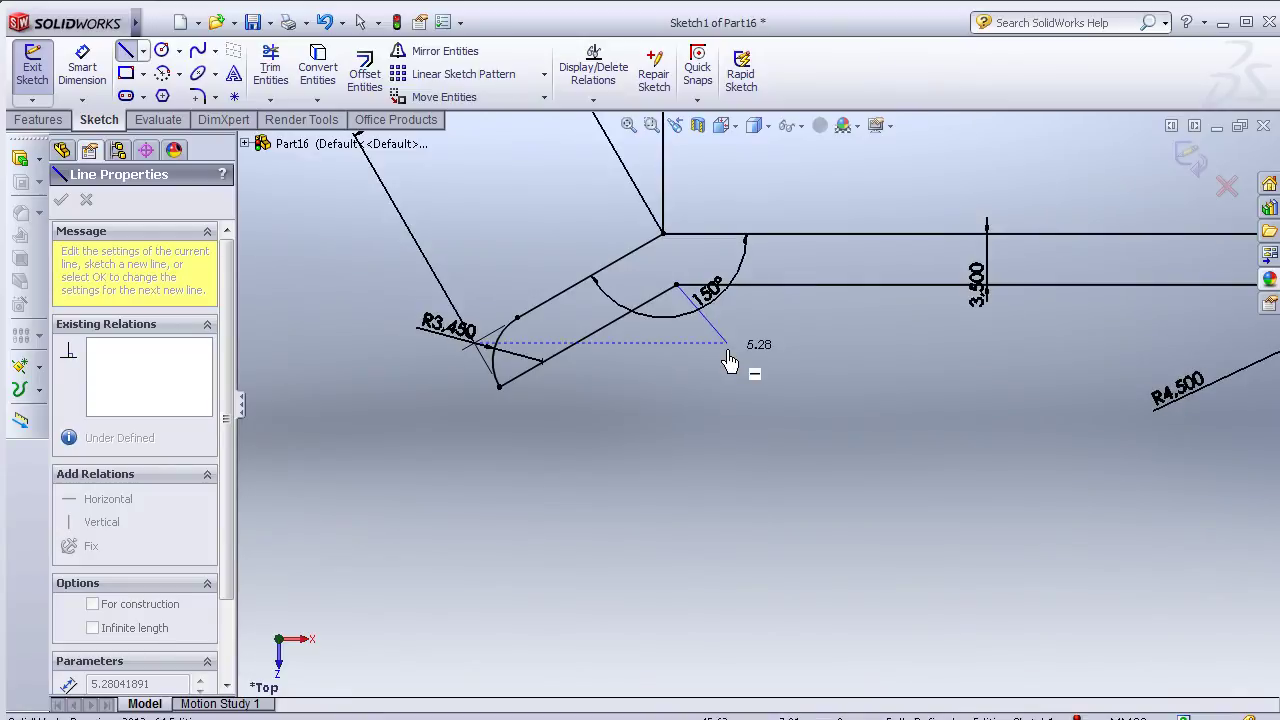
left_click(735, 343)
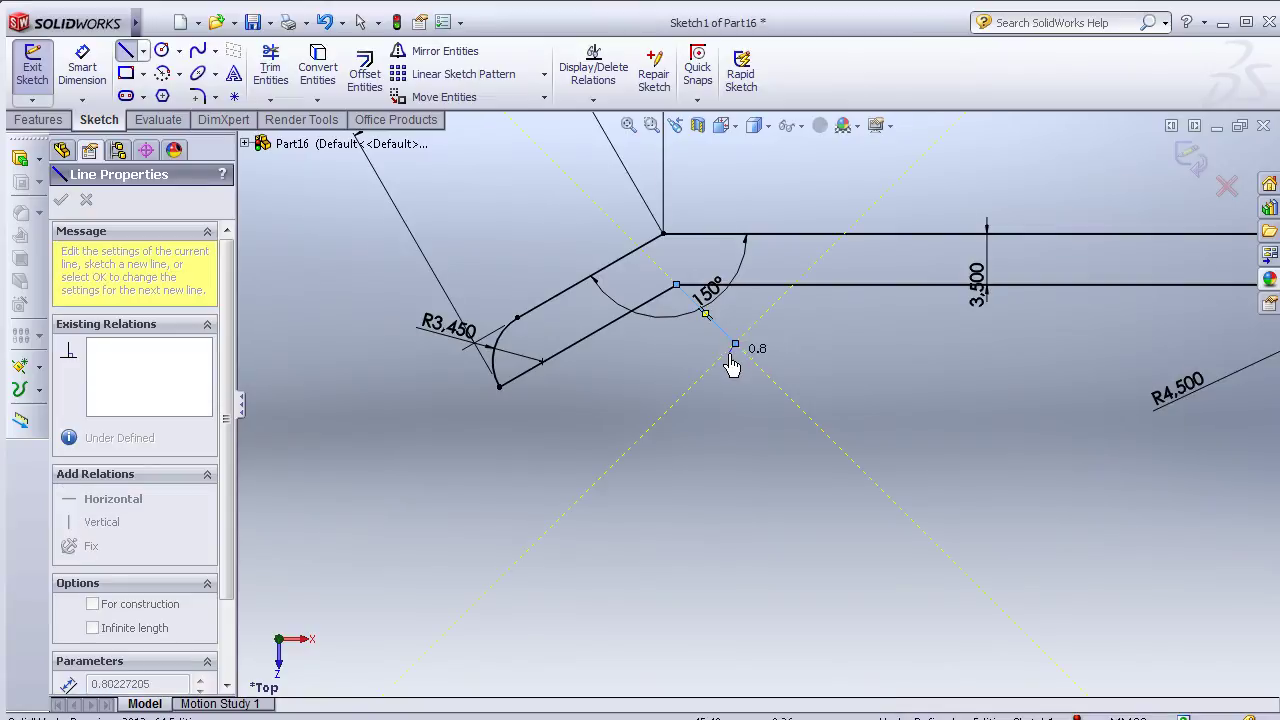
left_click(690, 388)
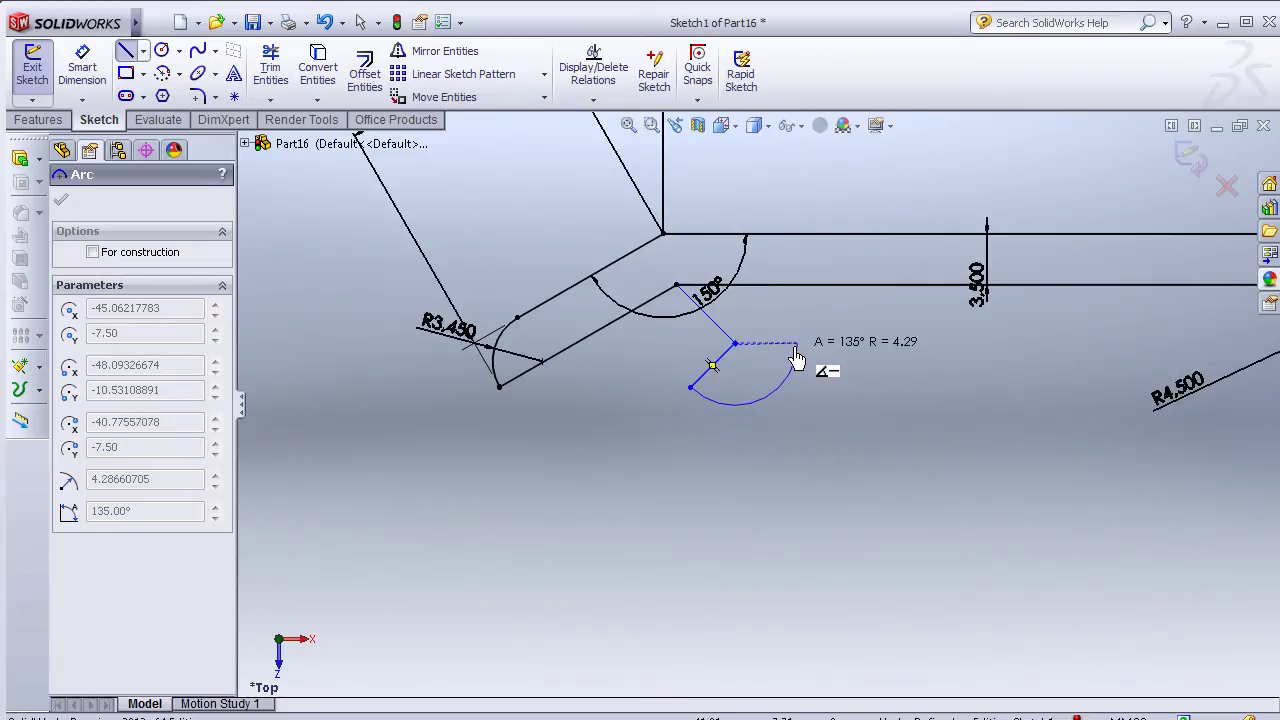
left_click(797, 345)
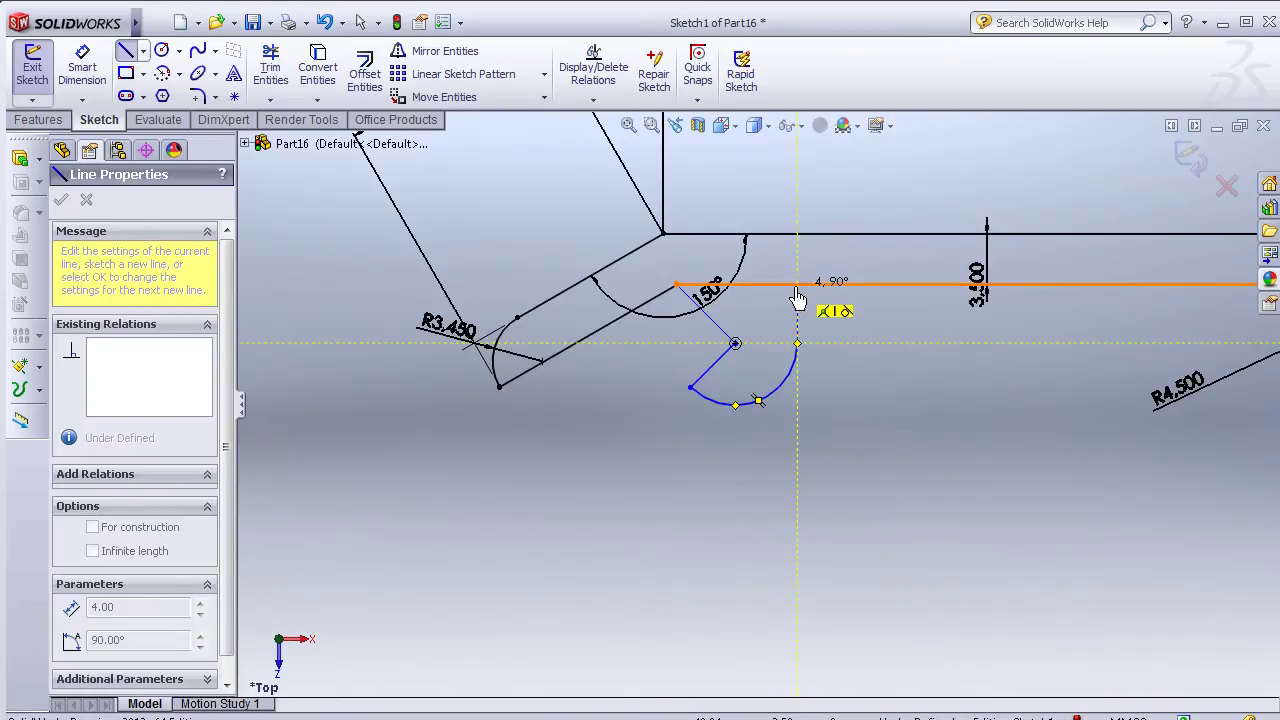
left_click(797, 286)
key("Escape")
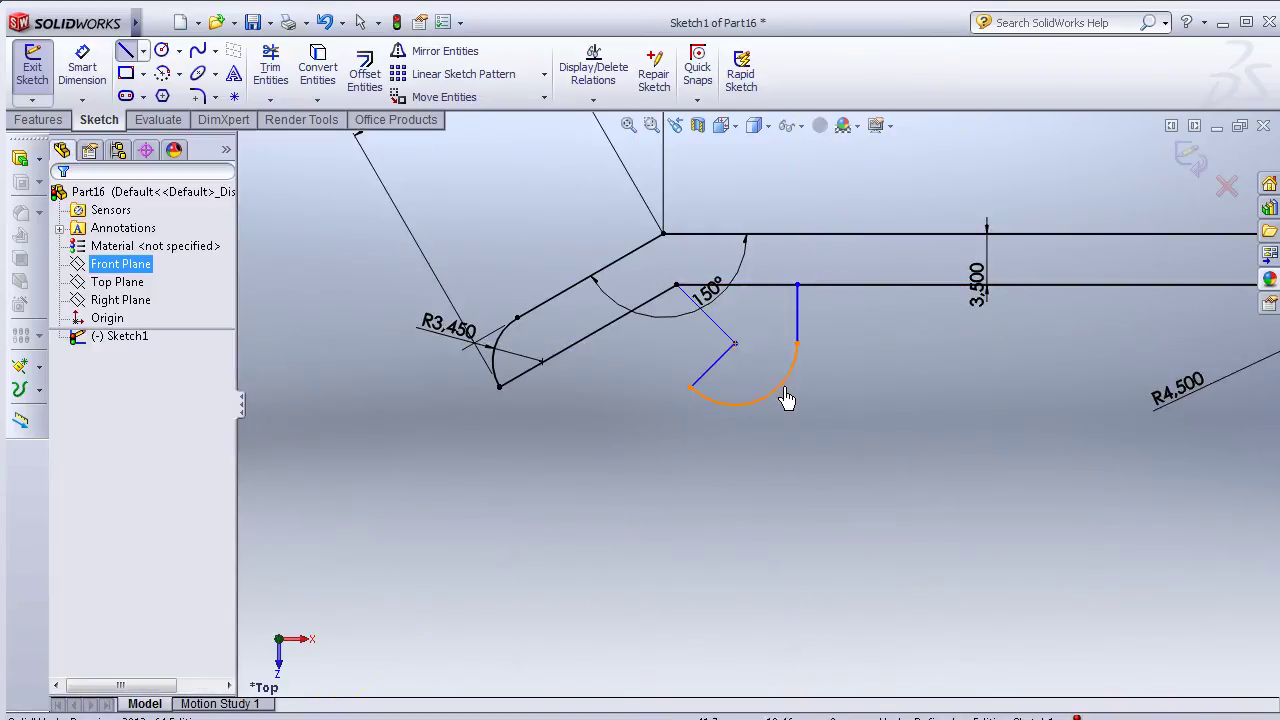
scroll(786, 394, "down", 1)
scroll(757, 400, "down", 1)
Step: Dimension the hook's diagonal line, changing its length from 5.657 to 5.5 mm
left_click(82, 70)
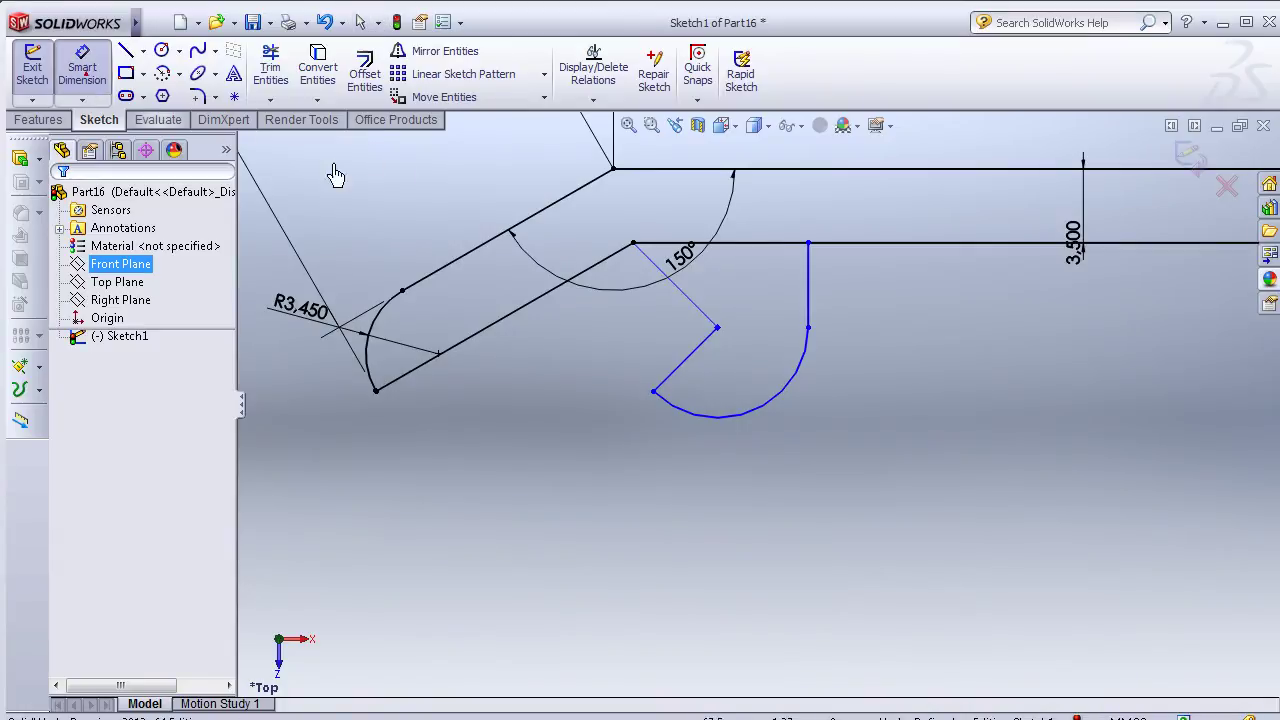
left_click(643, 345)
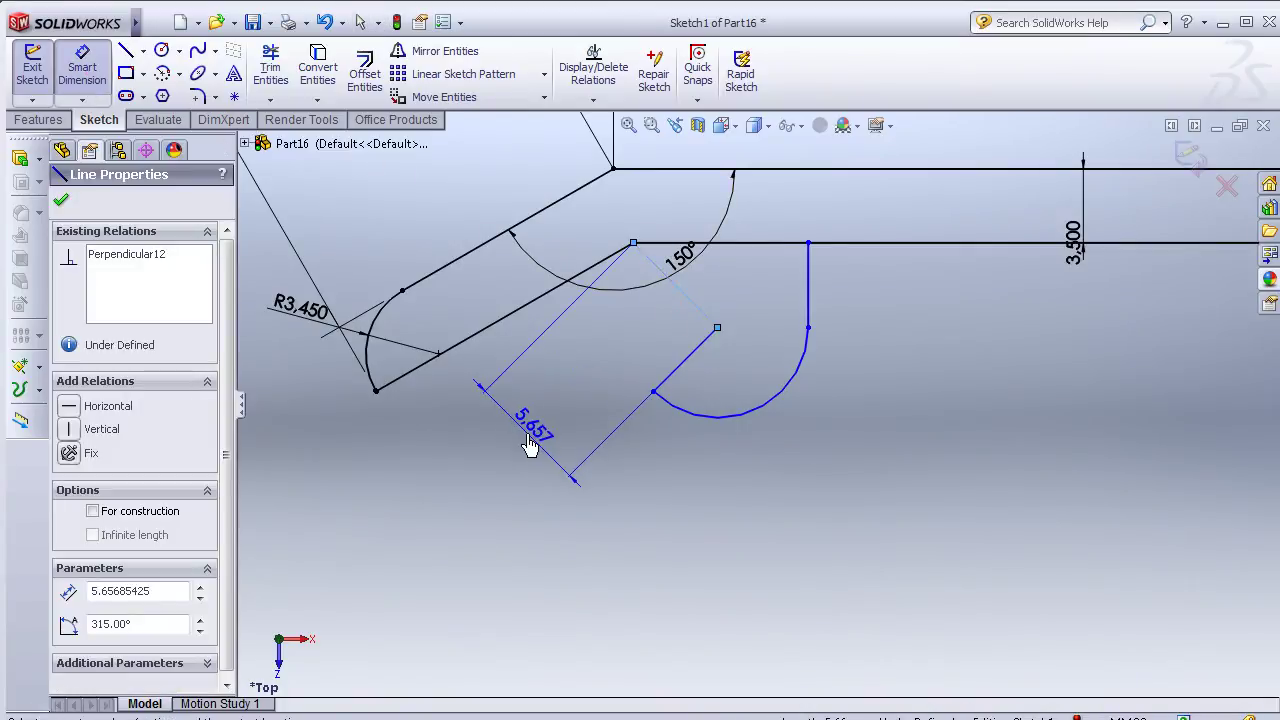
left_click(531, 448)
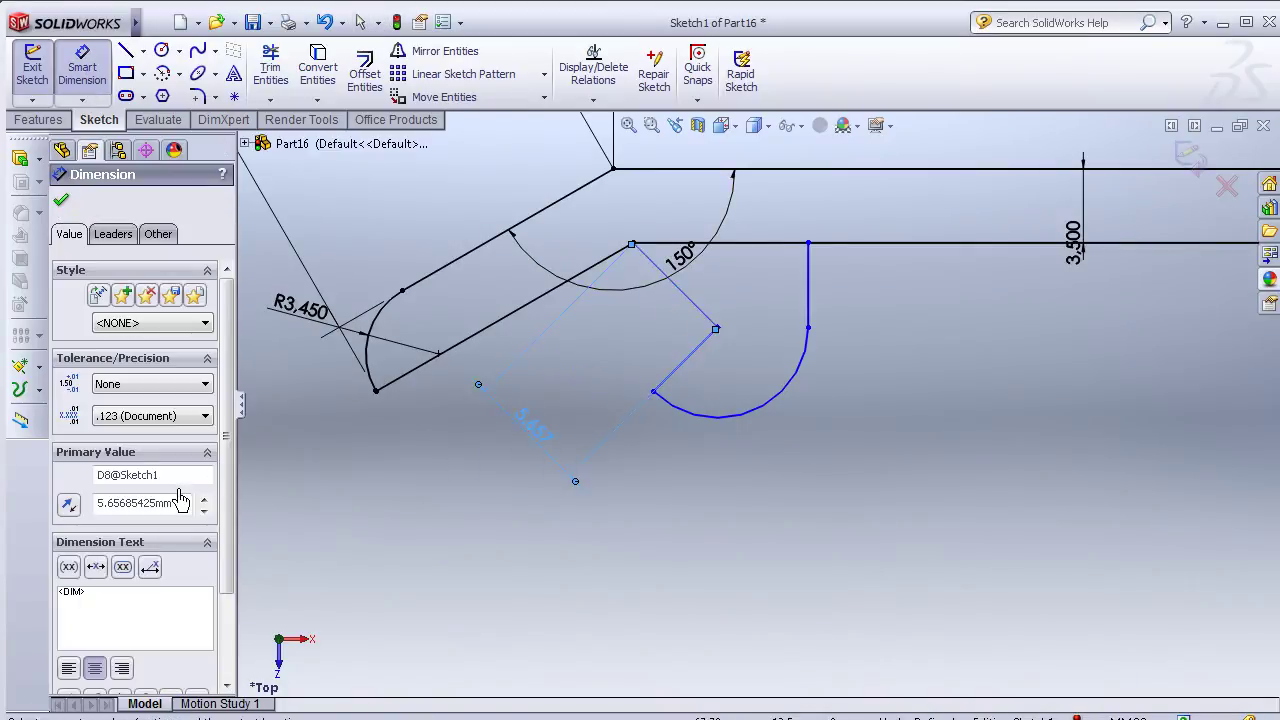
double_click(180, 502)
type("5.5")
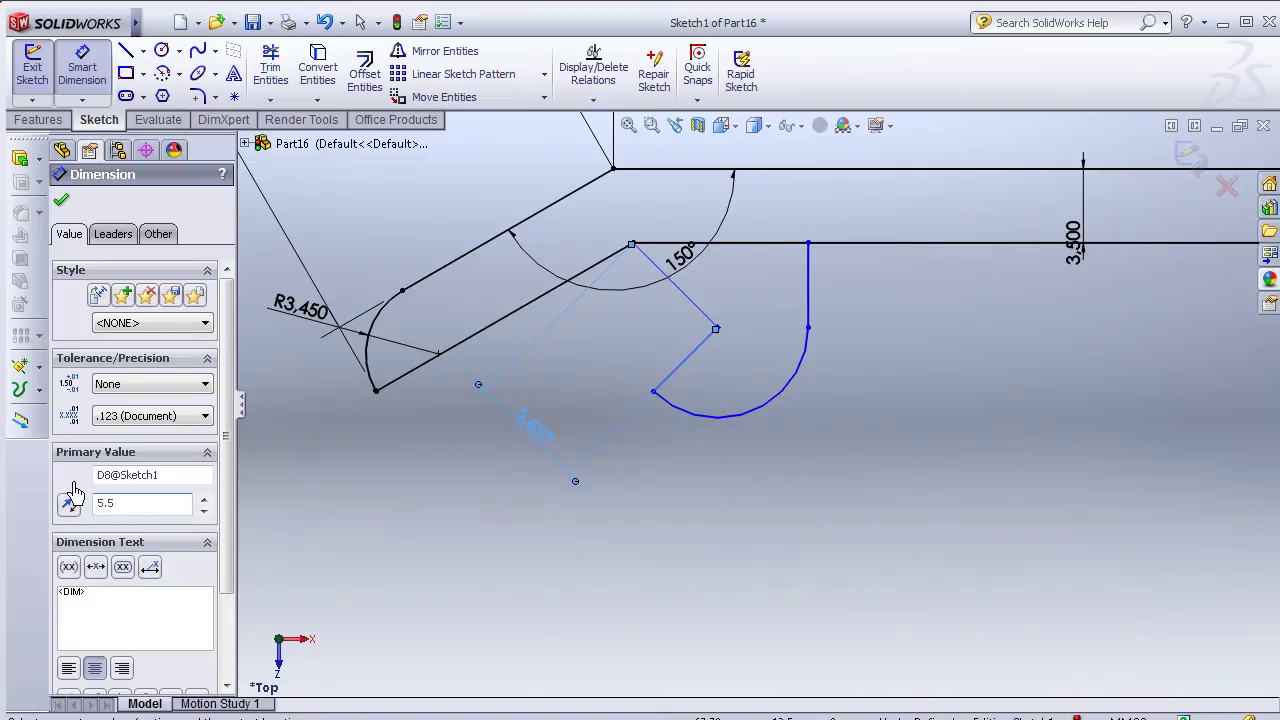
key("Return")
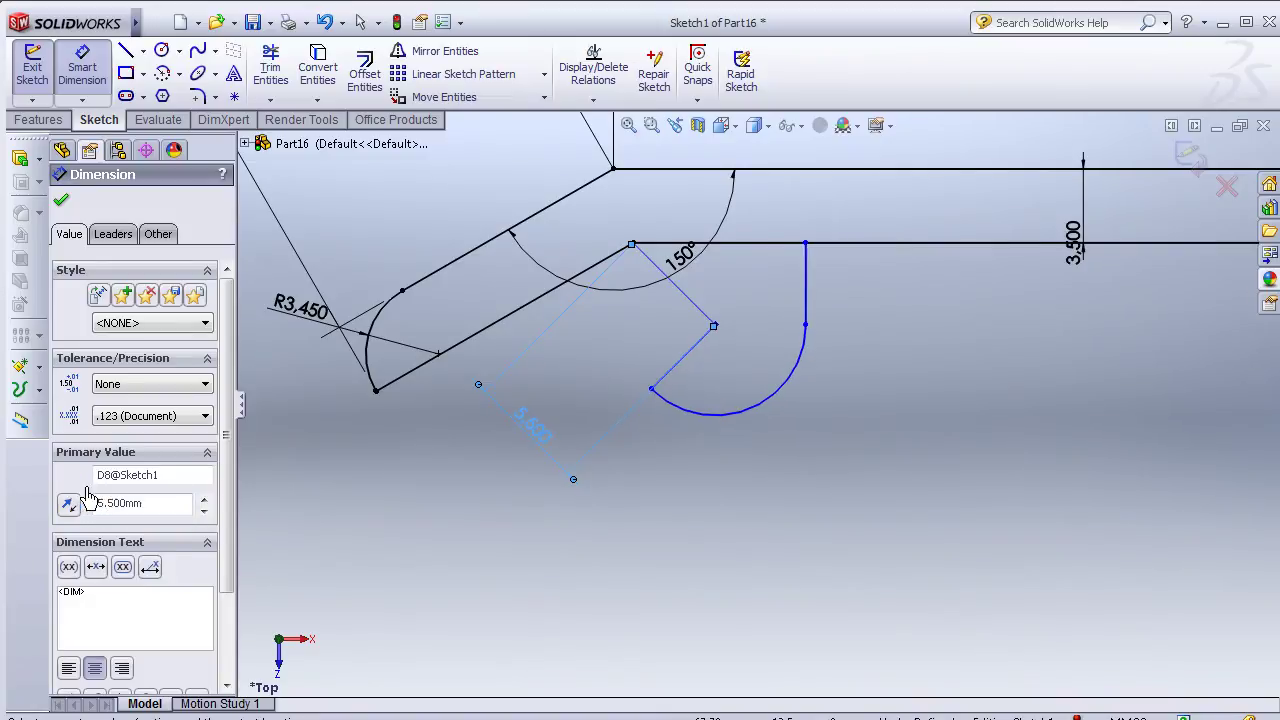
scroll(795, 422, "down", 2)
scroll(811, 419, "up", 2)
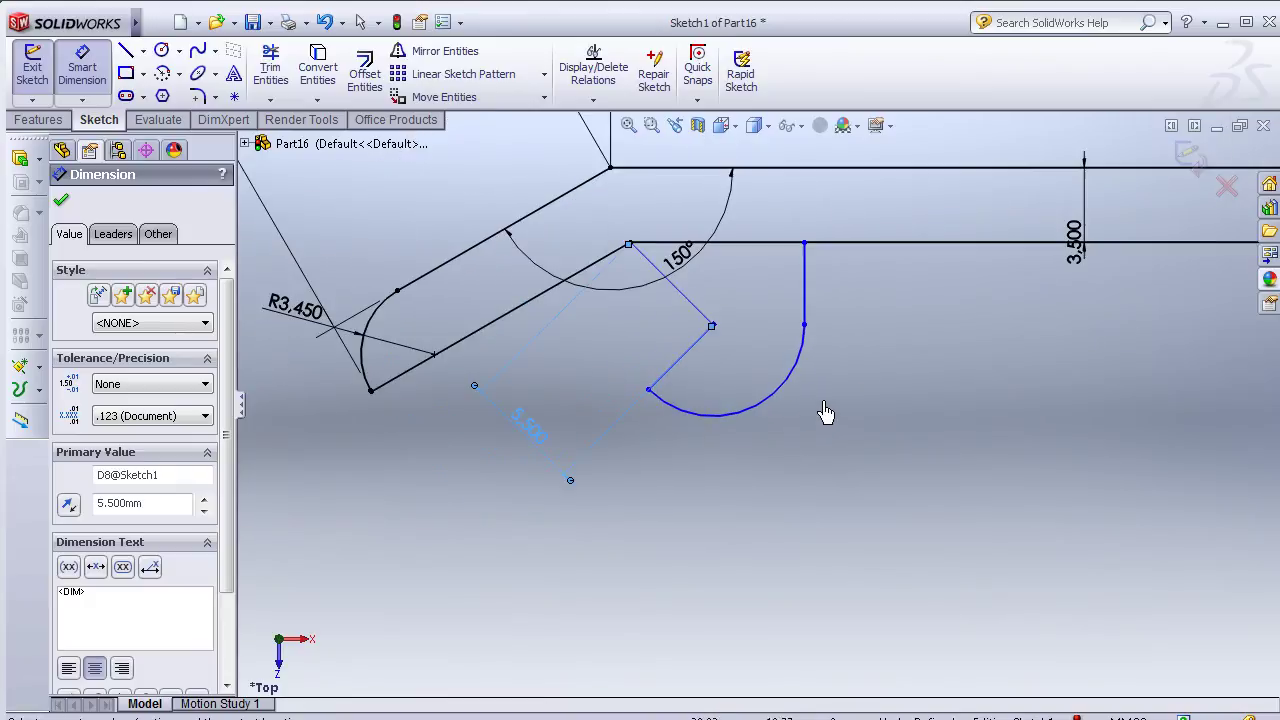
scroll(841, 383, "up", 1)
scroll(811, 378, "down", 1)
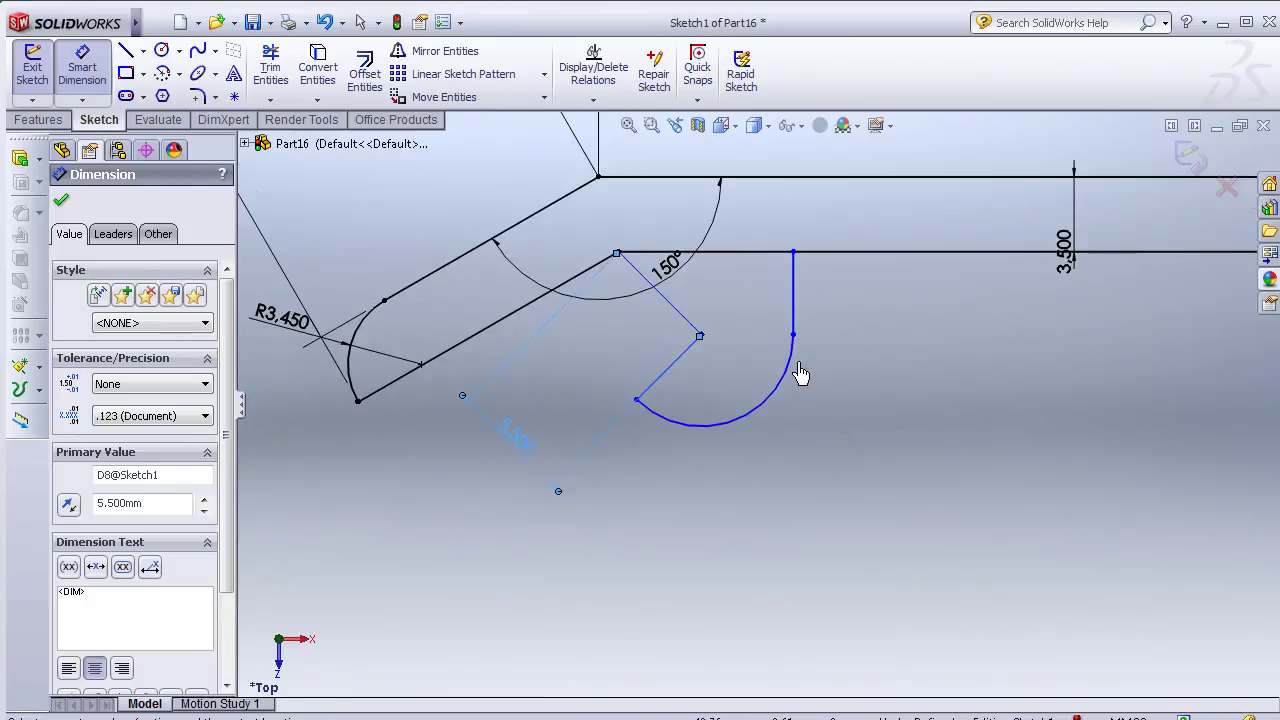
Step: Add a 45° angle dimension to the slanted hook line
left_click(688, 331)
left_click_drag(737, 251, 855, 335)
left_click(855, 335)
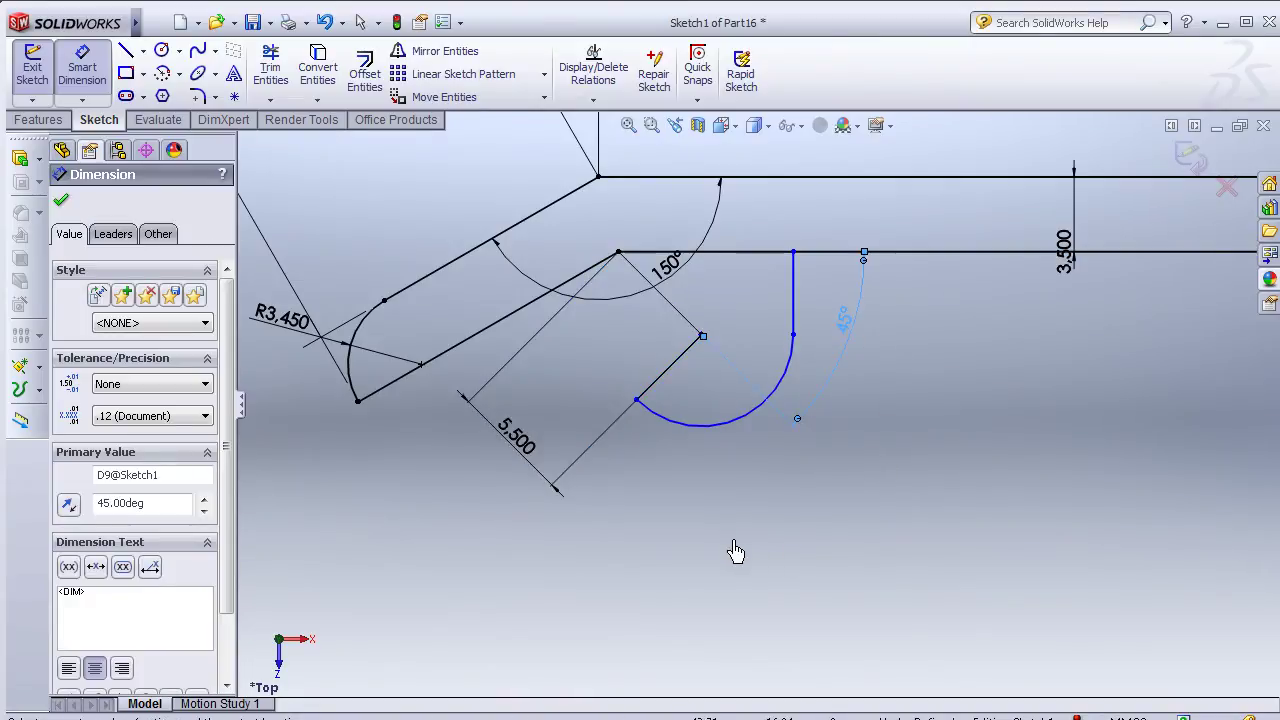
left_click(60, 203)
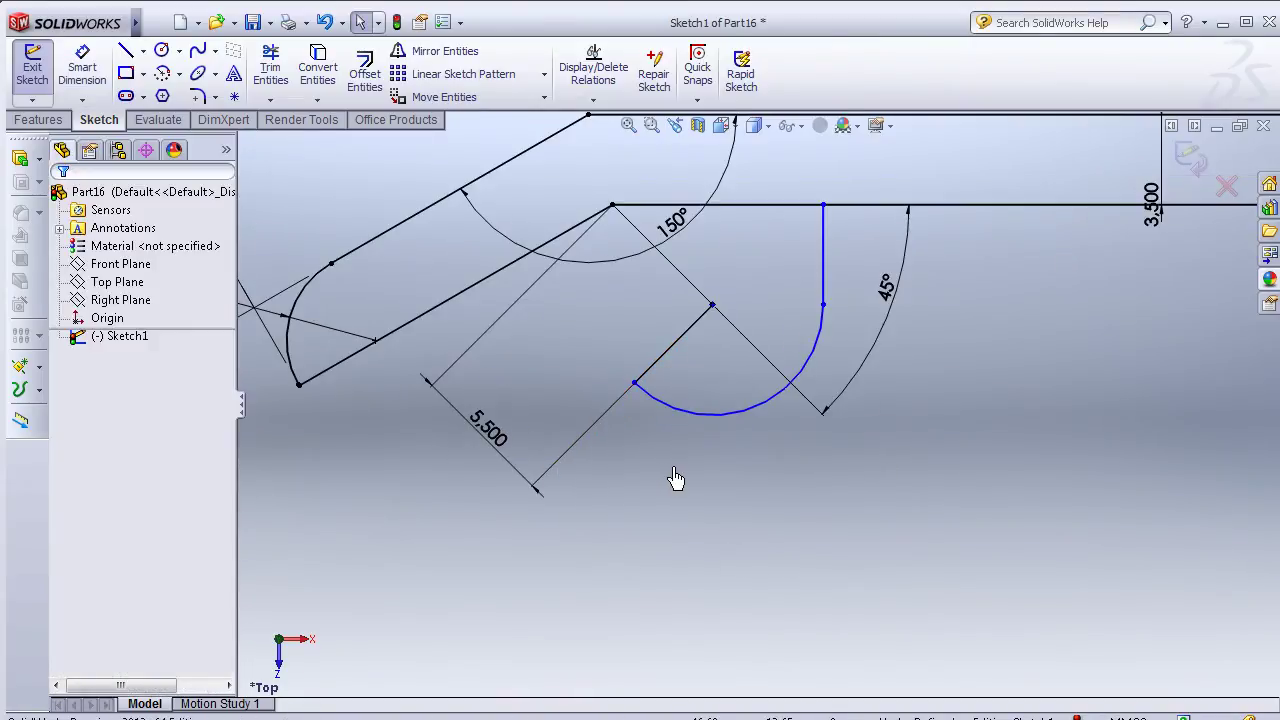
scroll(700, 478, "up", 2)
Step: Dimension the hook arc to a 4.5 mm radius
left_click(752, 412)
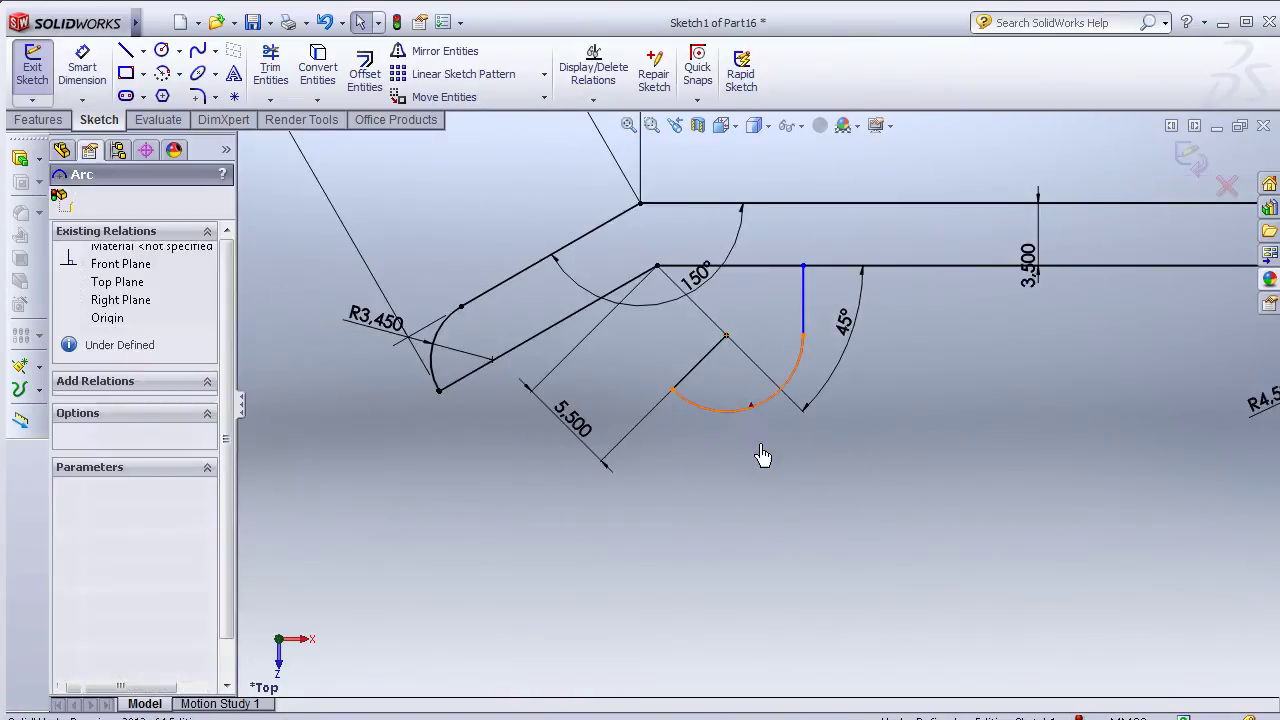
left_click(82, 66)
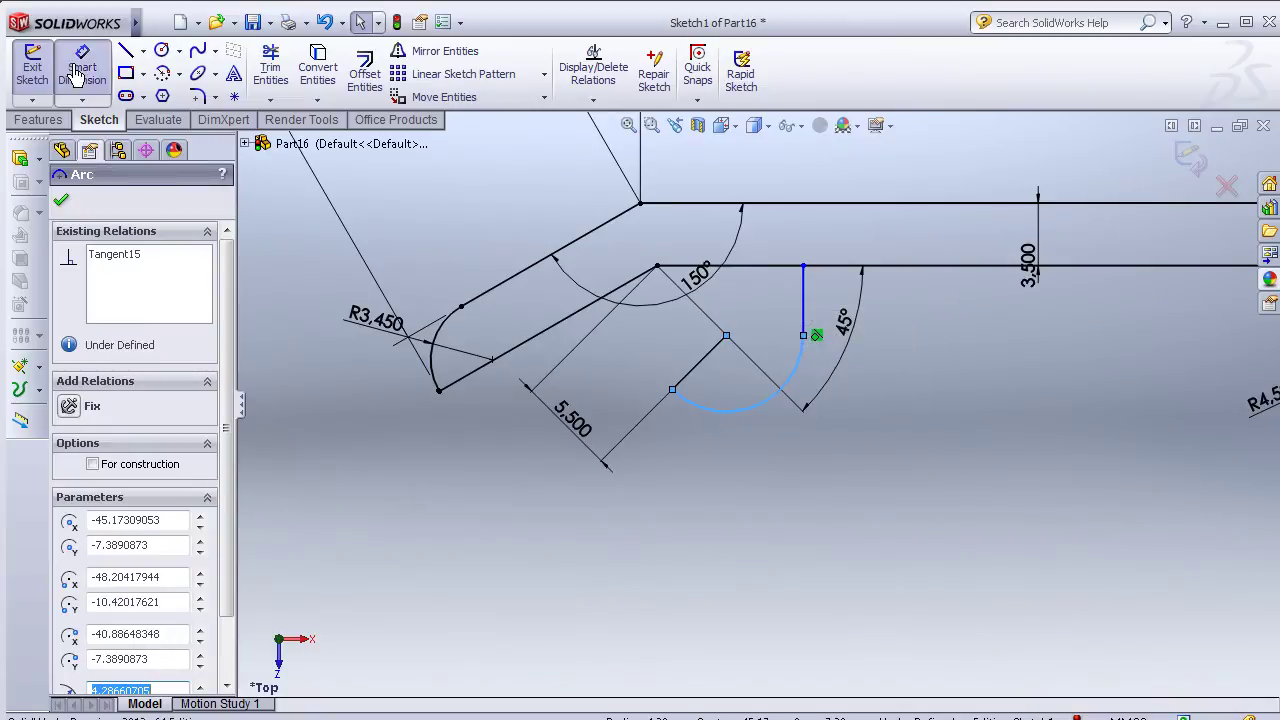
left_click(742, 411)
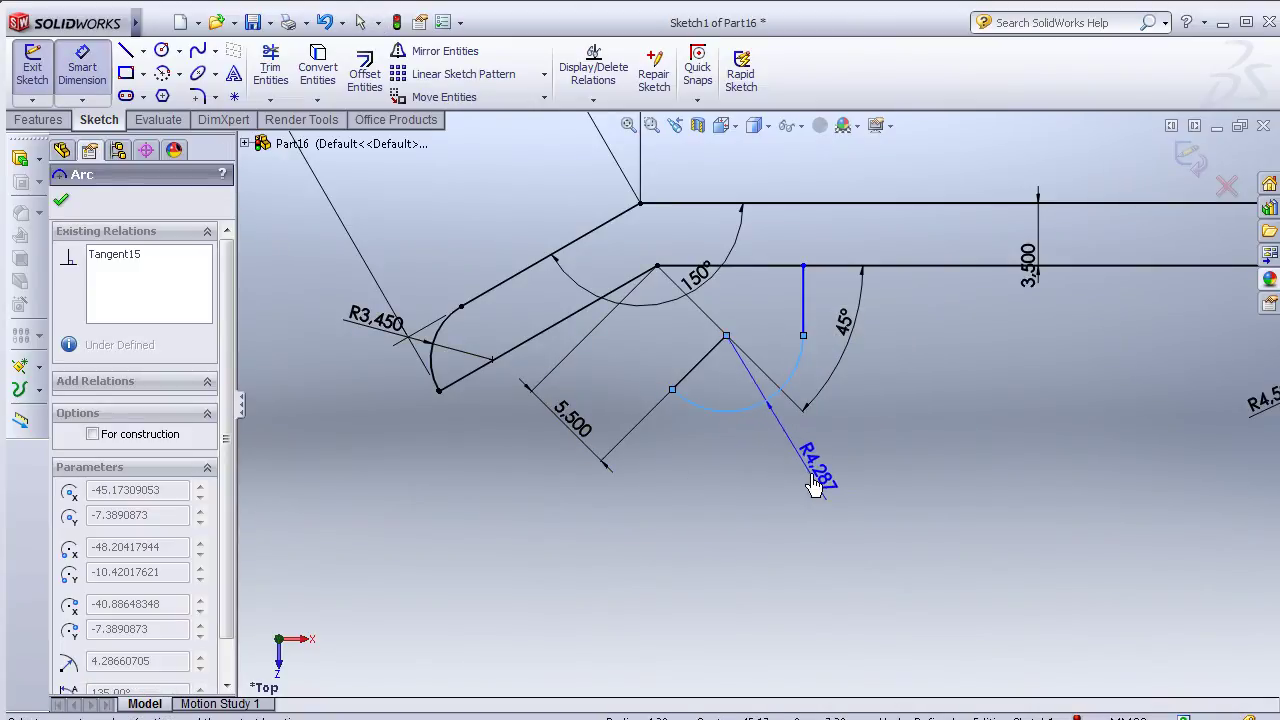
left_click(820, 484)
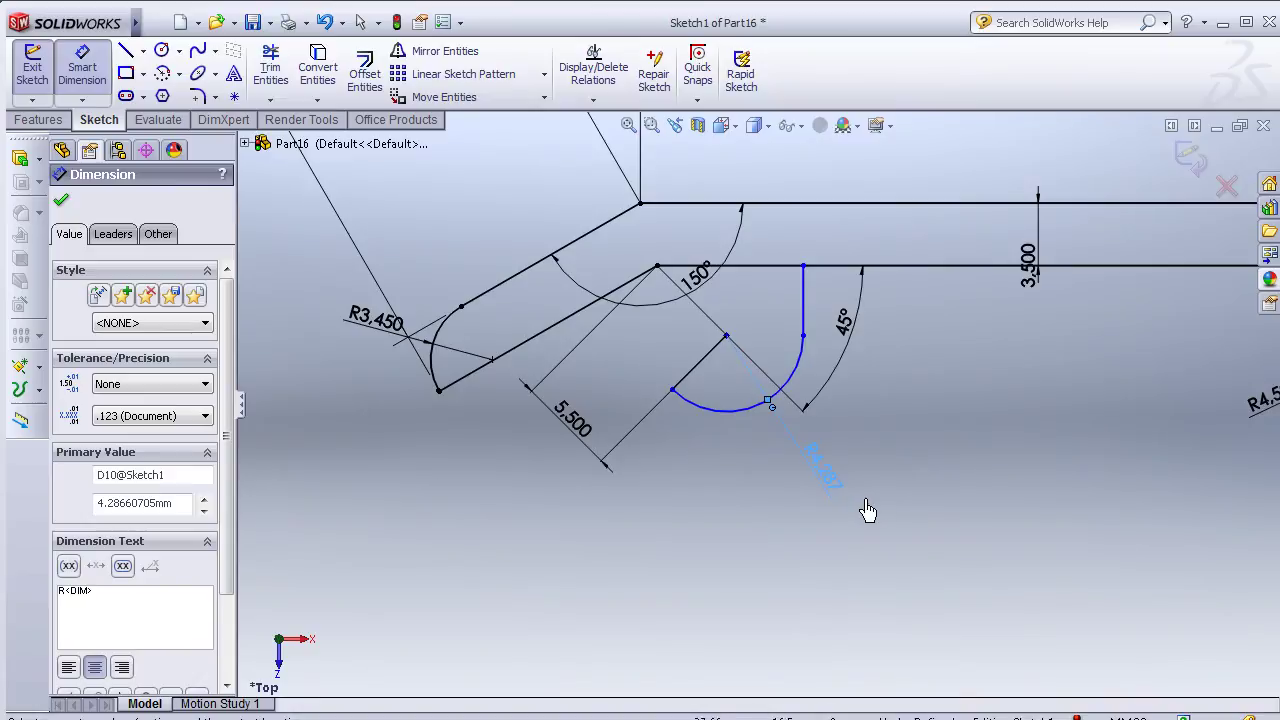
left_click_drag(190, 503, 105, 512)
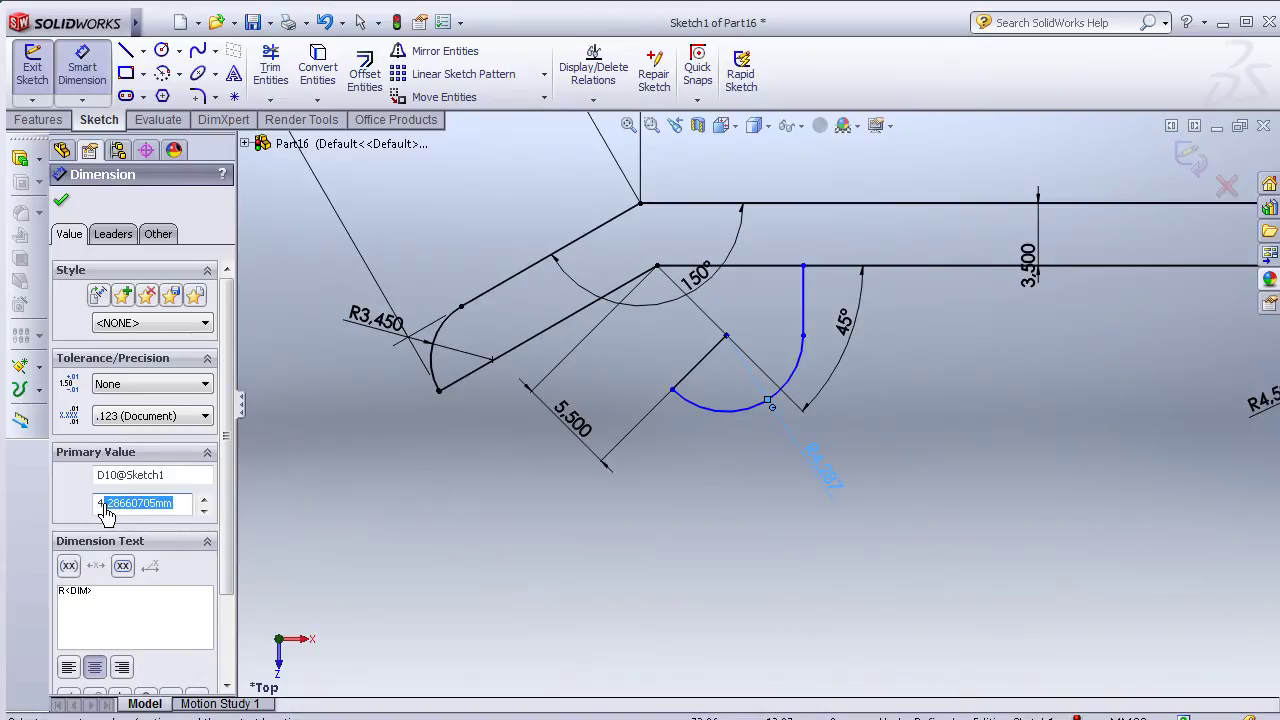
type("5")
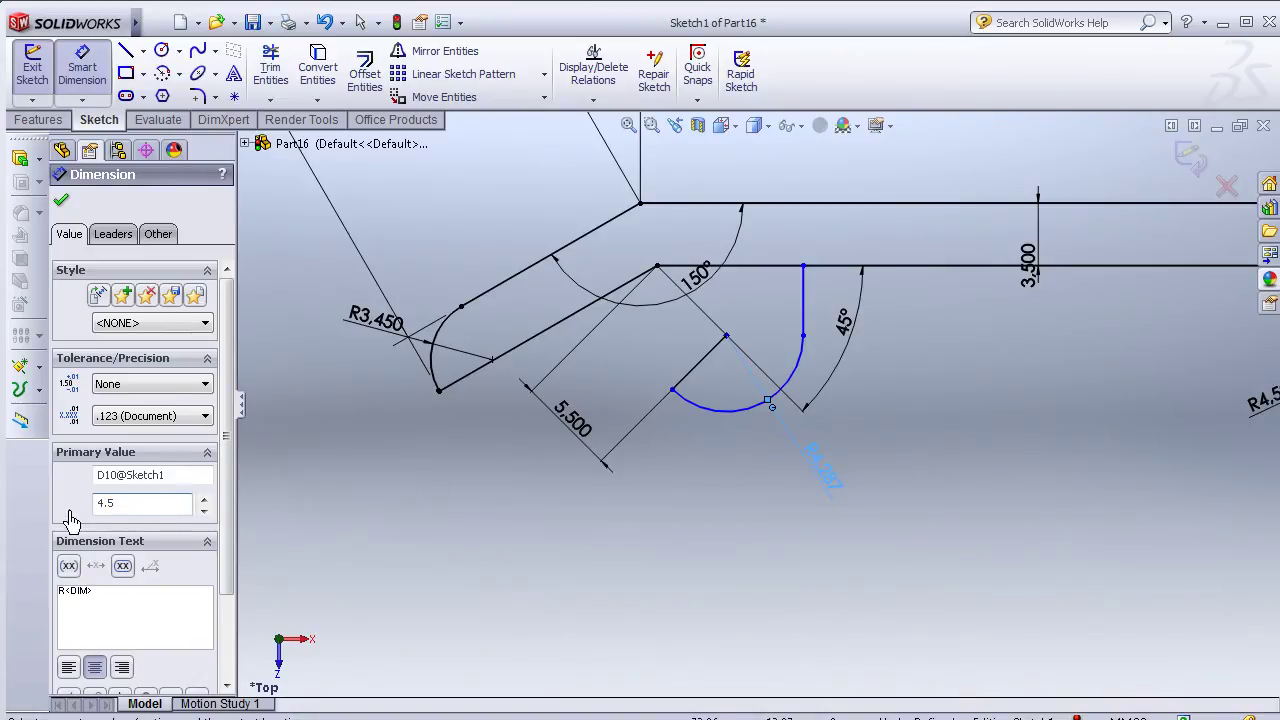
key("Return")
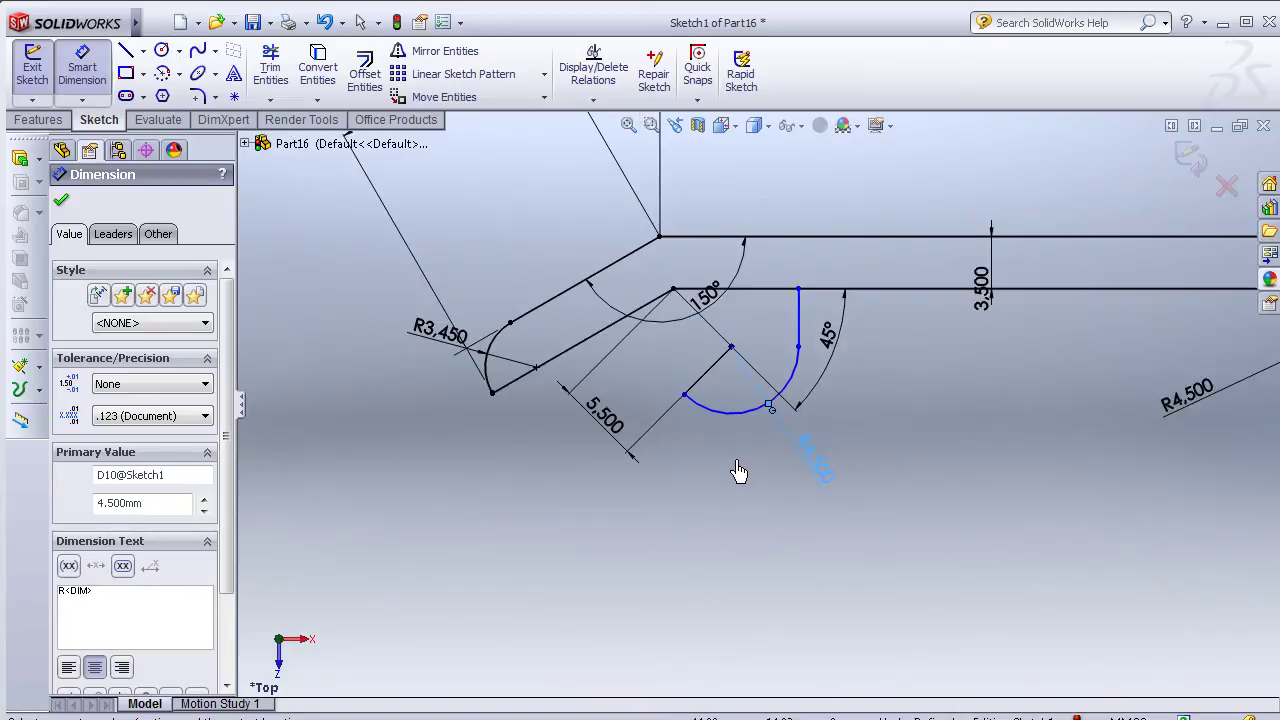
Step: Change the short vertical line's height dimension from 3.889 to 4 mm
scroll(738, 472, "down", 1)
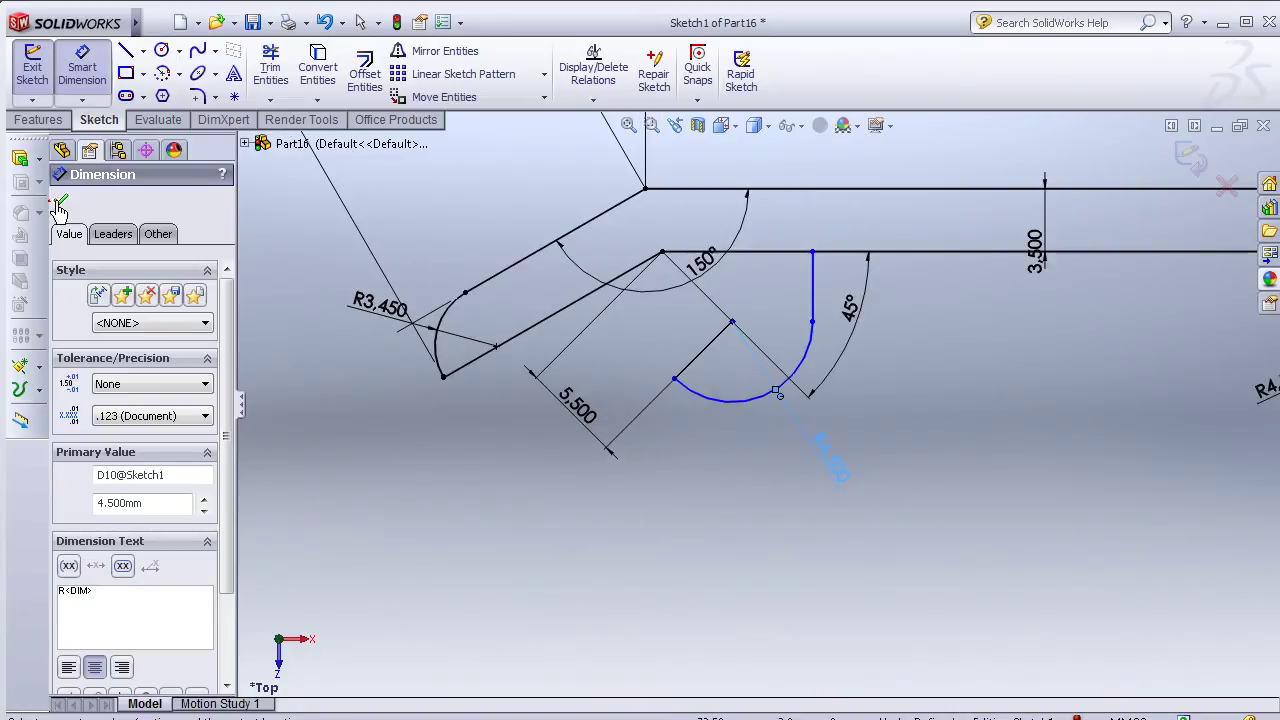
mouse_move(811, 305)
left_mouse_down()
mouse_move(436, 330)
mouse_move(932, 343)
left_mouse_up()
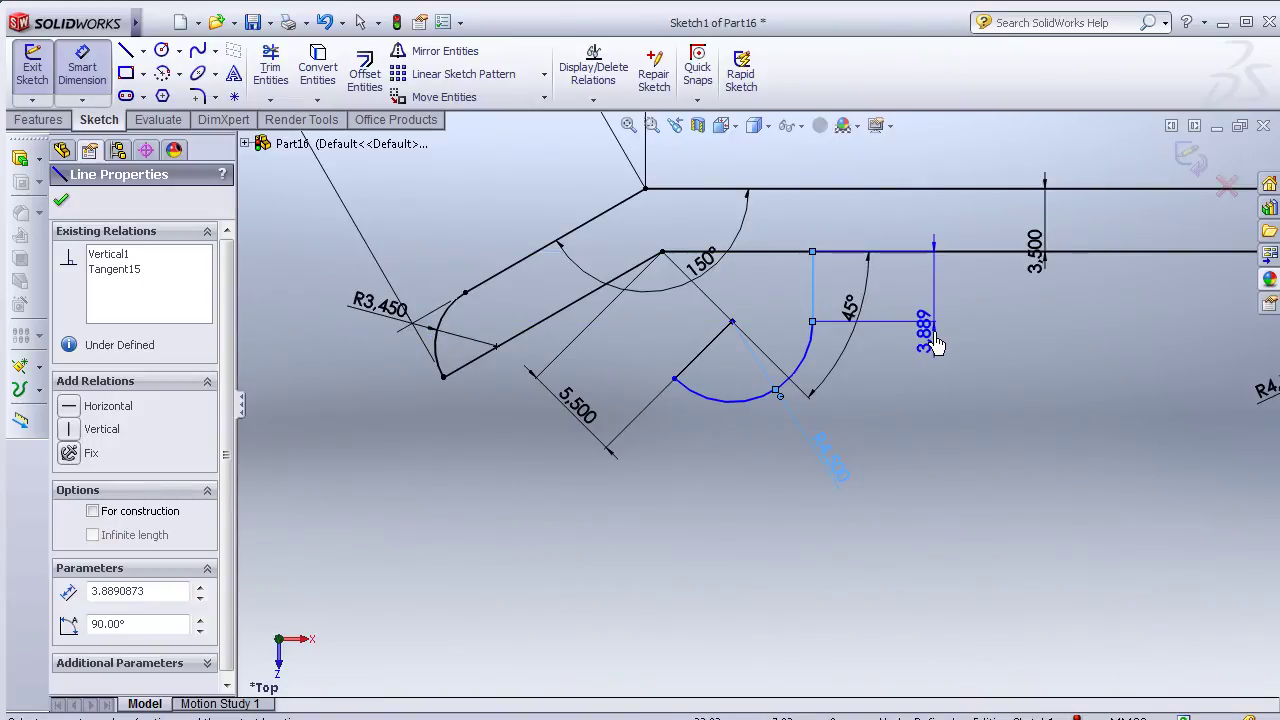
left_click(933, 338)
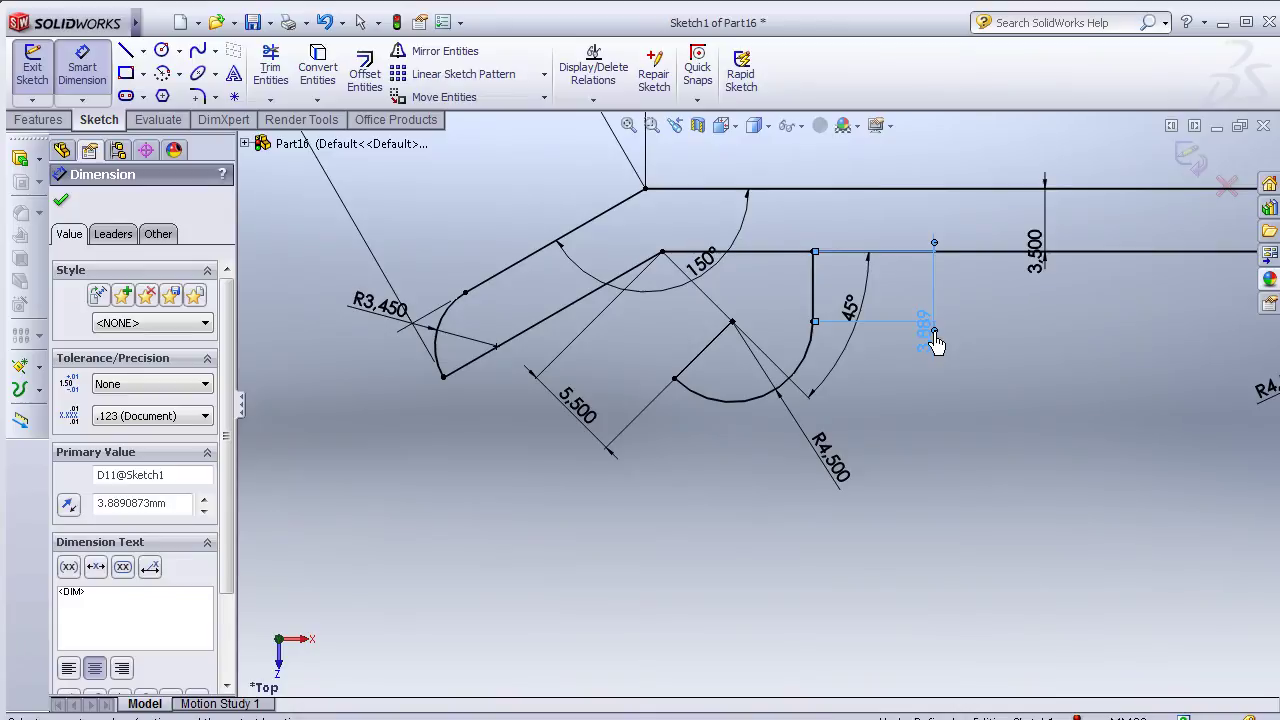
left_click_drag(168, 503, 137, 506)
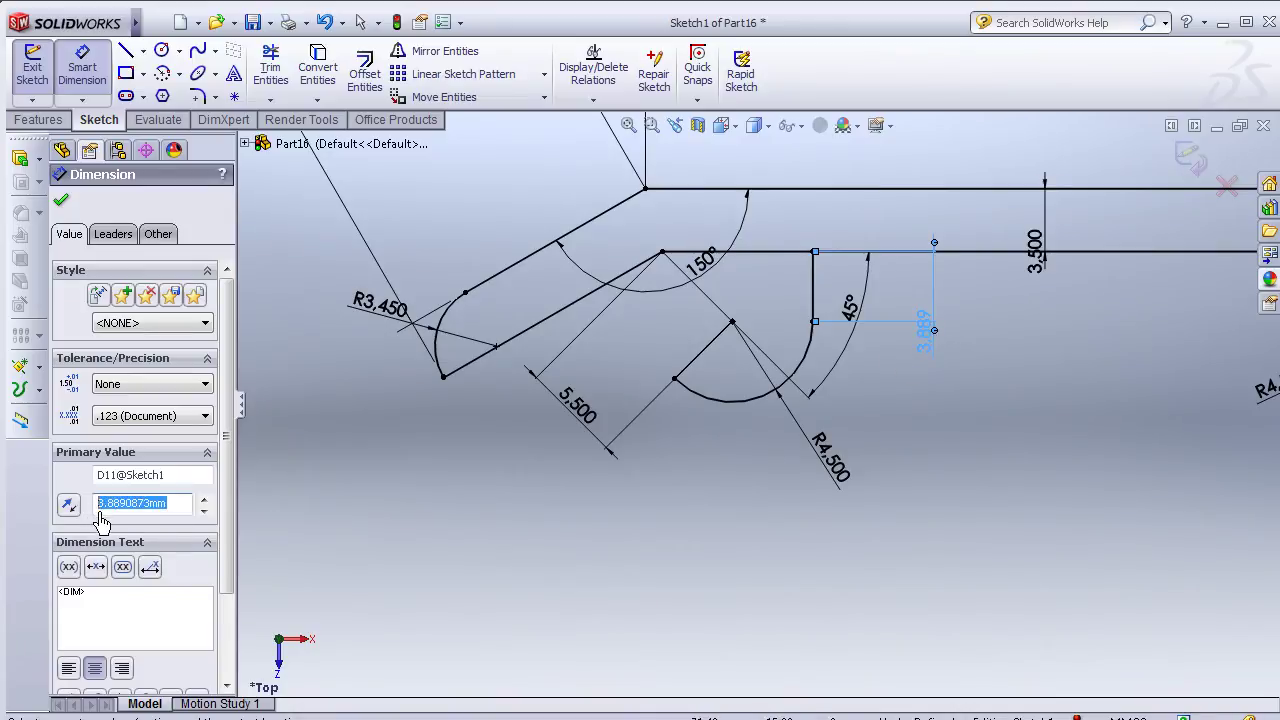
type("4")
key("Return")
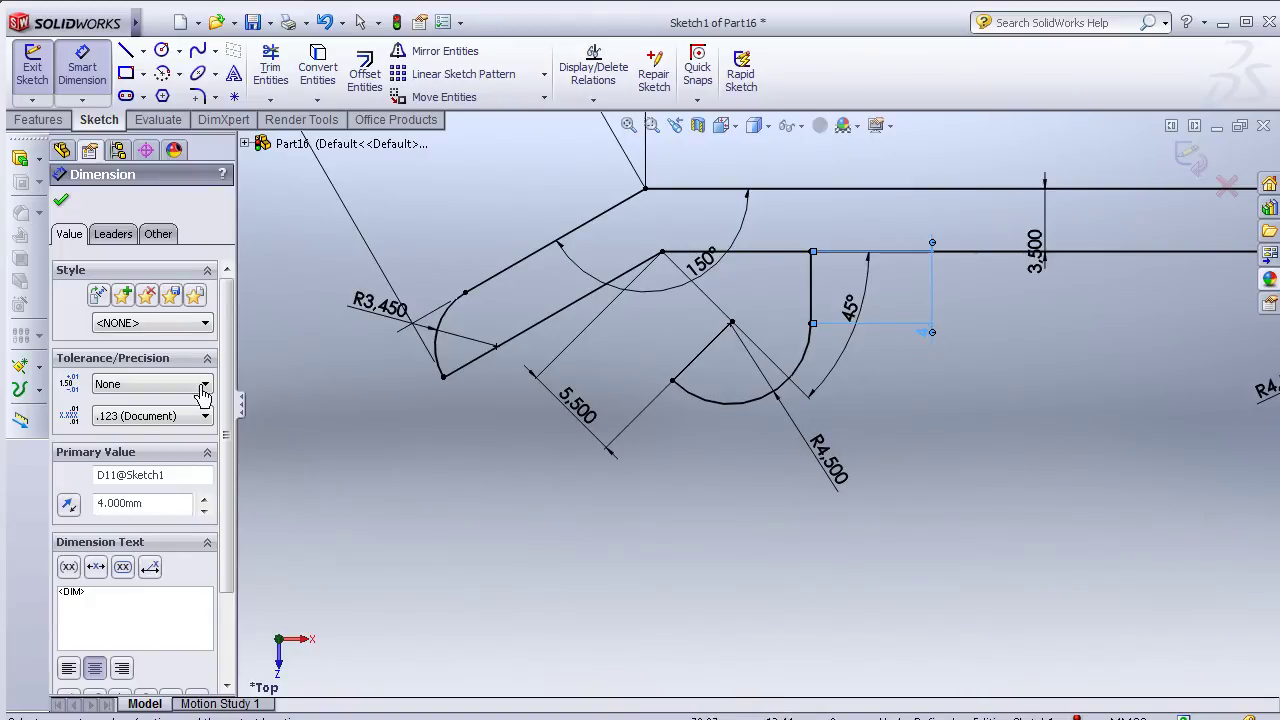
left_click(61, 204)
Step: Trim away the extra horizontal line, then fillet the corner above the vertical line at 2 mm
scroll(758, 389, "up", 2)
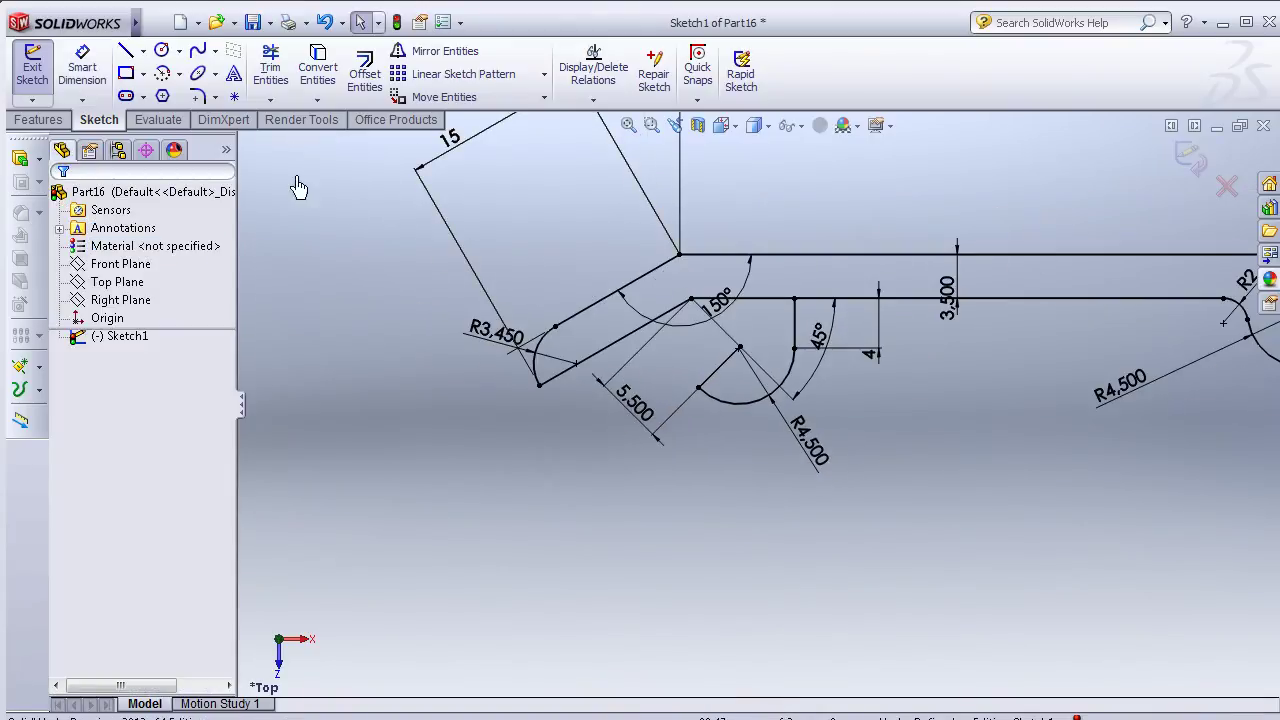
left_click(197, 98)
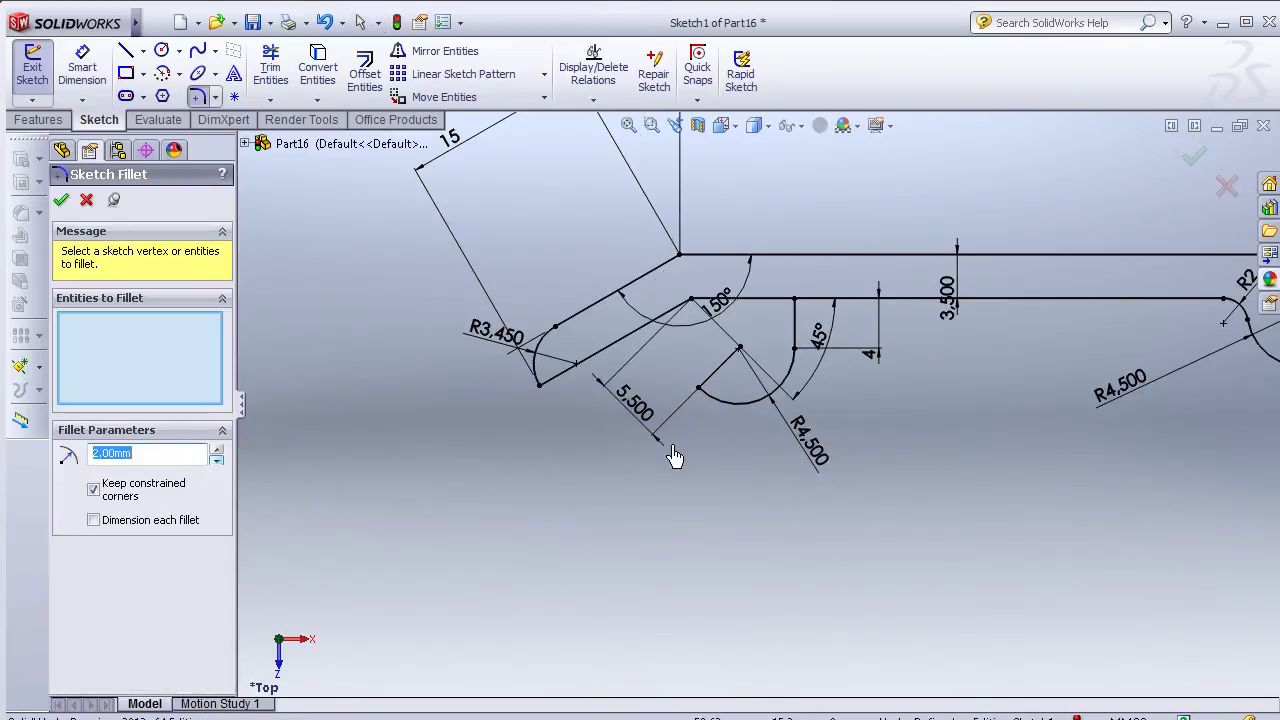
scroll(675, 332, "down", 2)
scroll(686, 343, "down", 2)
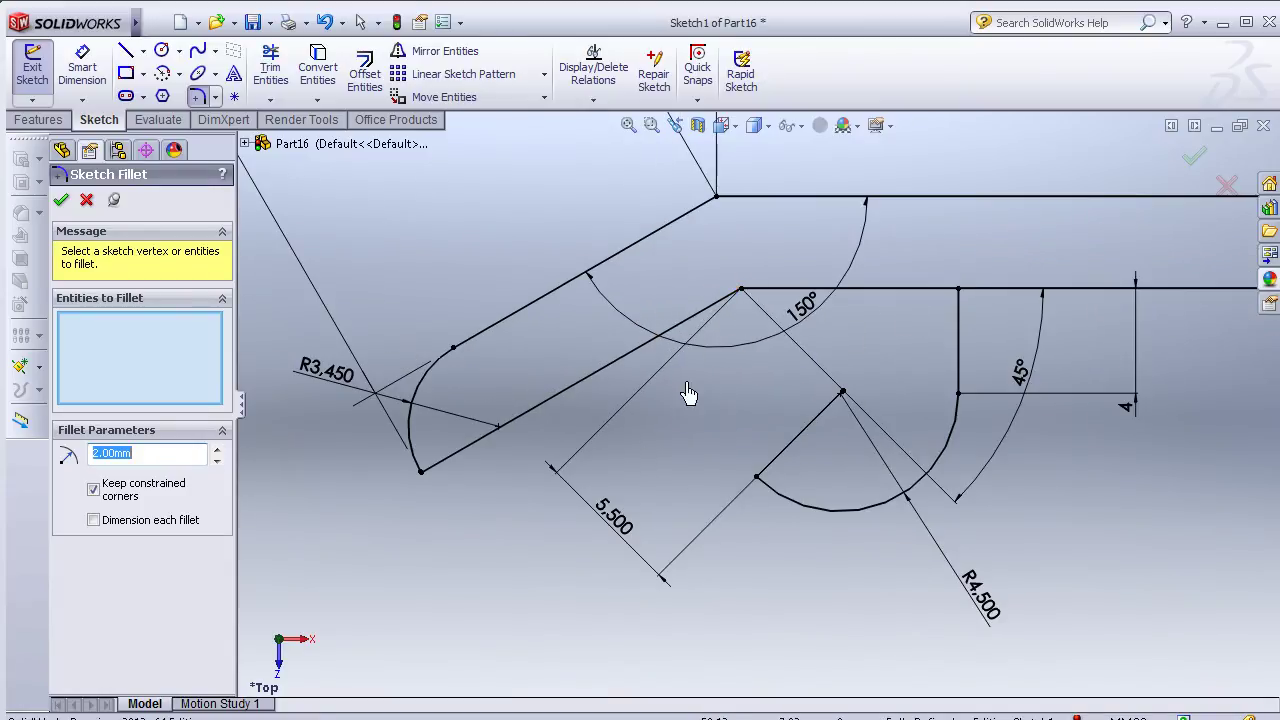
left_click(86, 200)
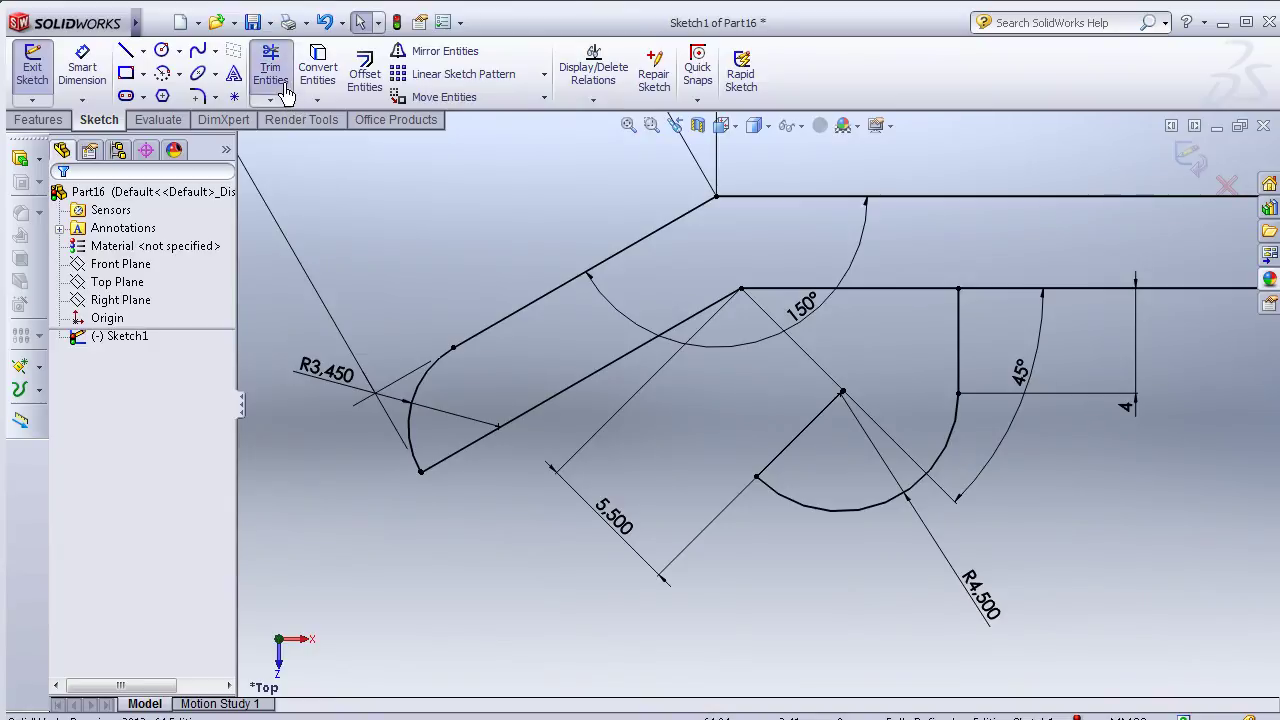
left_click(270, 68)
left_click(888, 290)
left_click(199, 97)
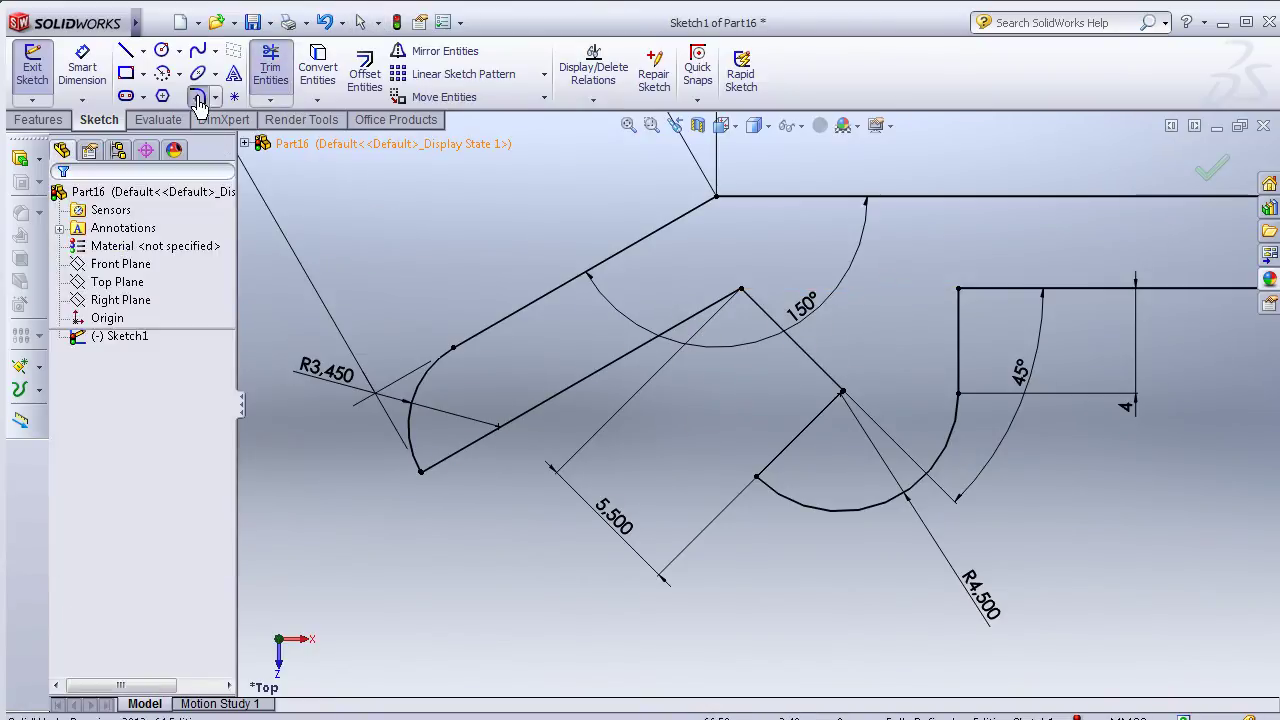
left_click(959, 291)
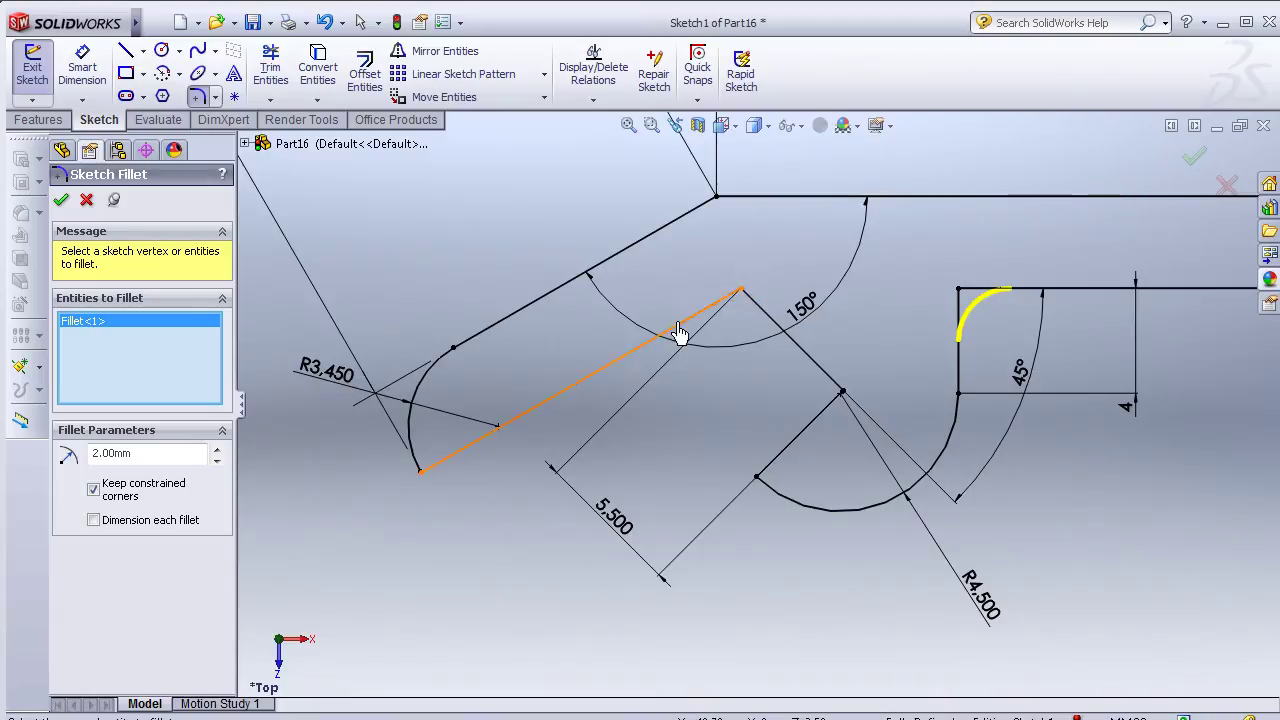
left_click(60, 203)
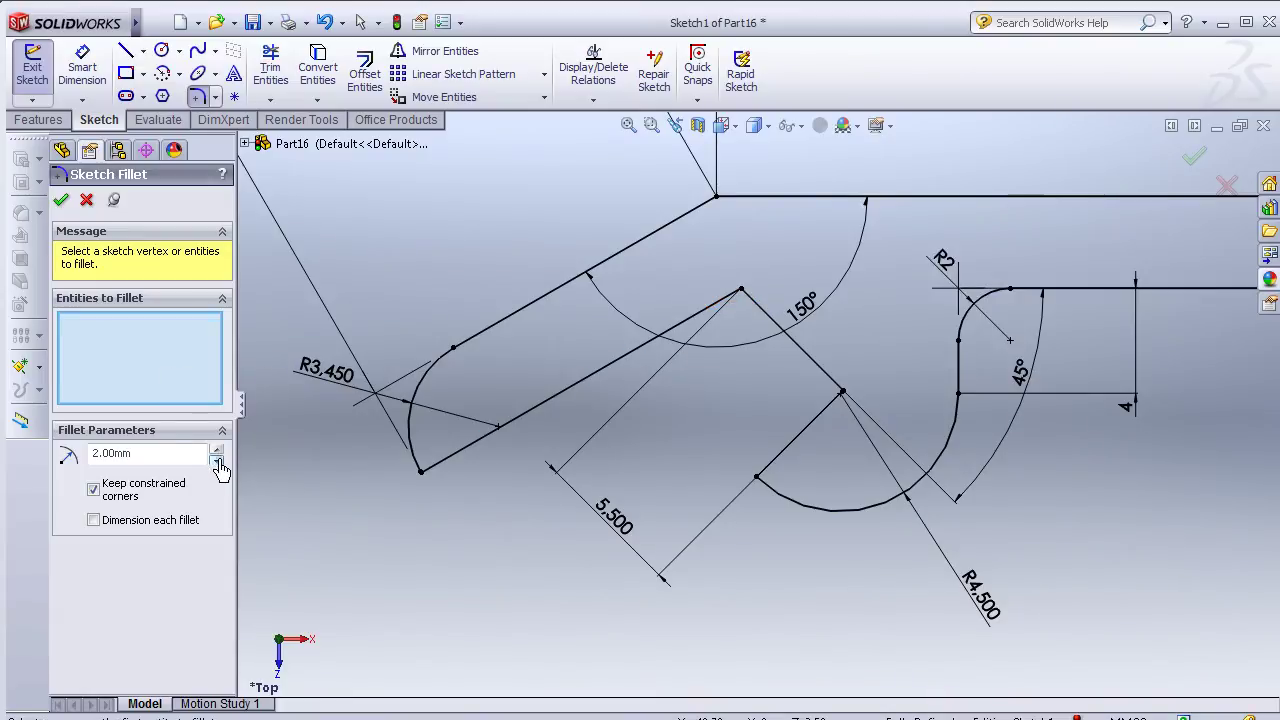
Step: Round the hook's upper inner and middle corners with 1 mm fillets
double_click(190, 455)
type("1")
key("Return")
left_click(741, 292)
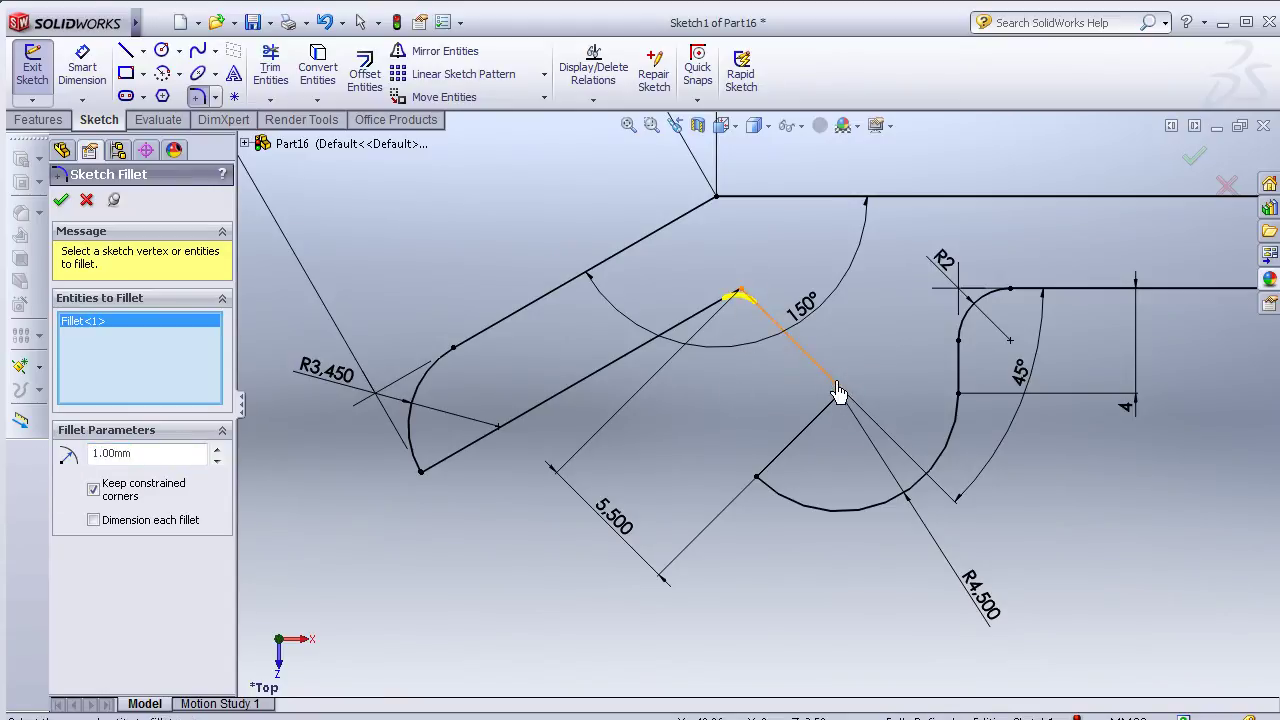
scroll(843, 398, "down", 1)
scroll(843, 398, "down", 1)
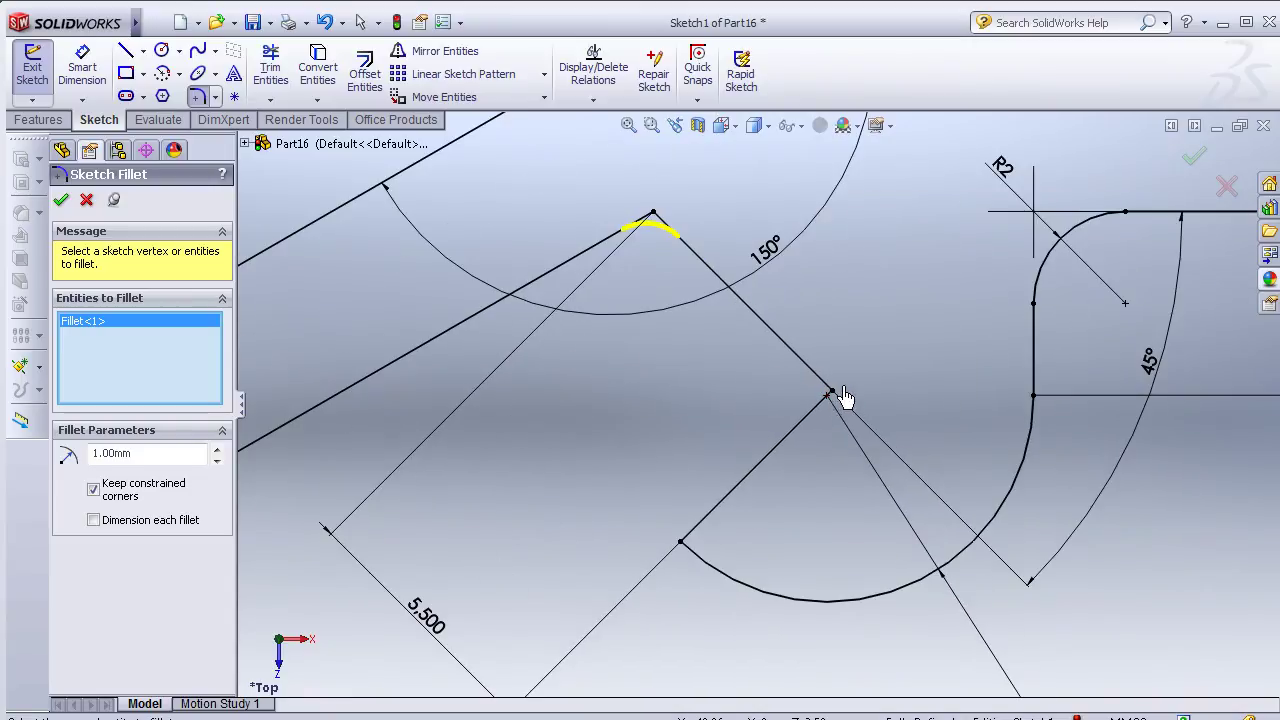
left_click(834, 395)
left_click(61, 201)
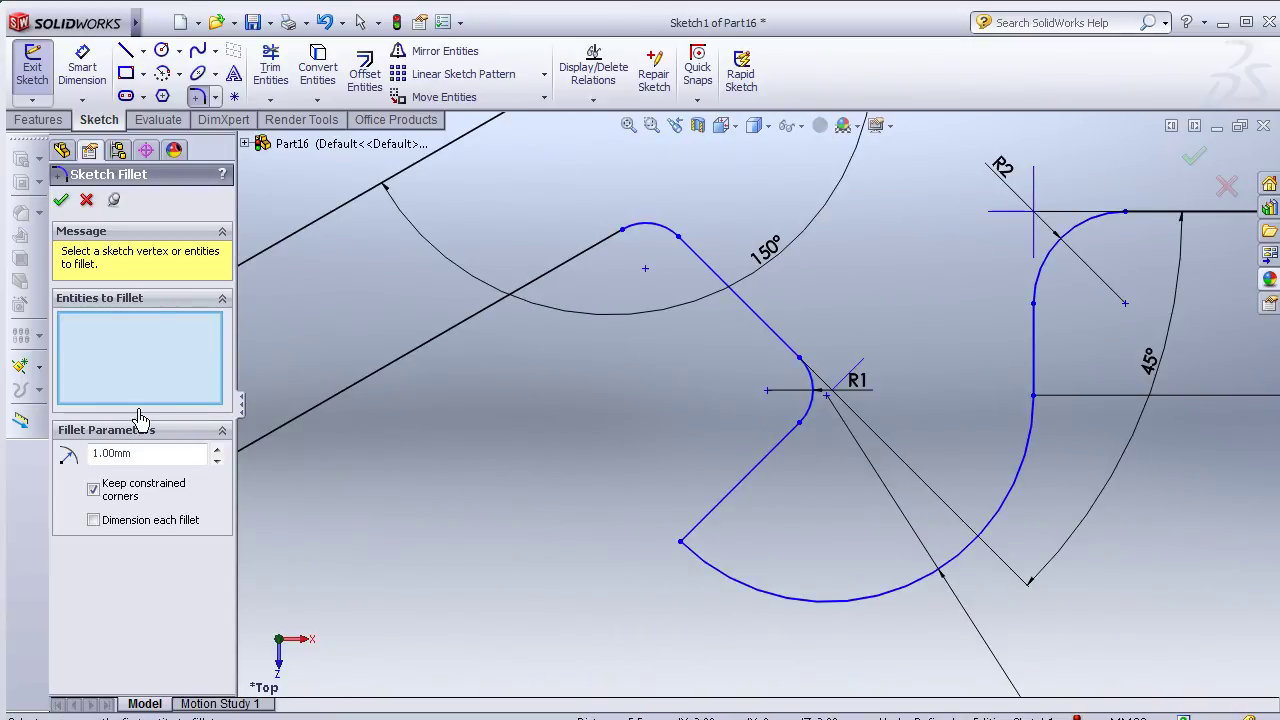
Step: Set the fillet radius to 0.2 mm and select the corner at the arc's lower end
left_click(147, 456)
type("0")
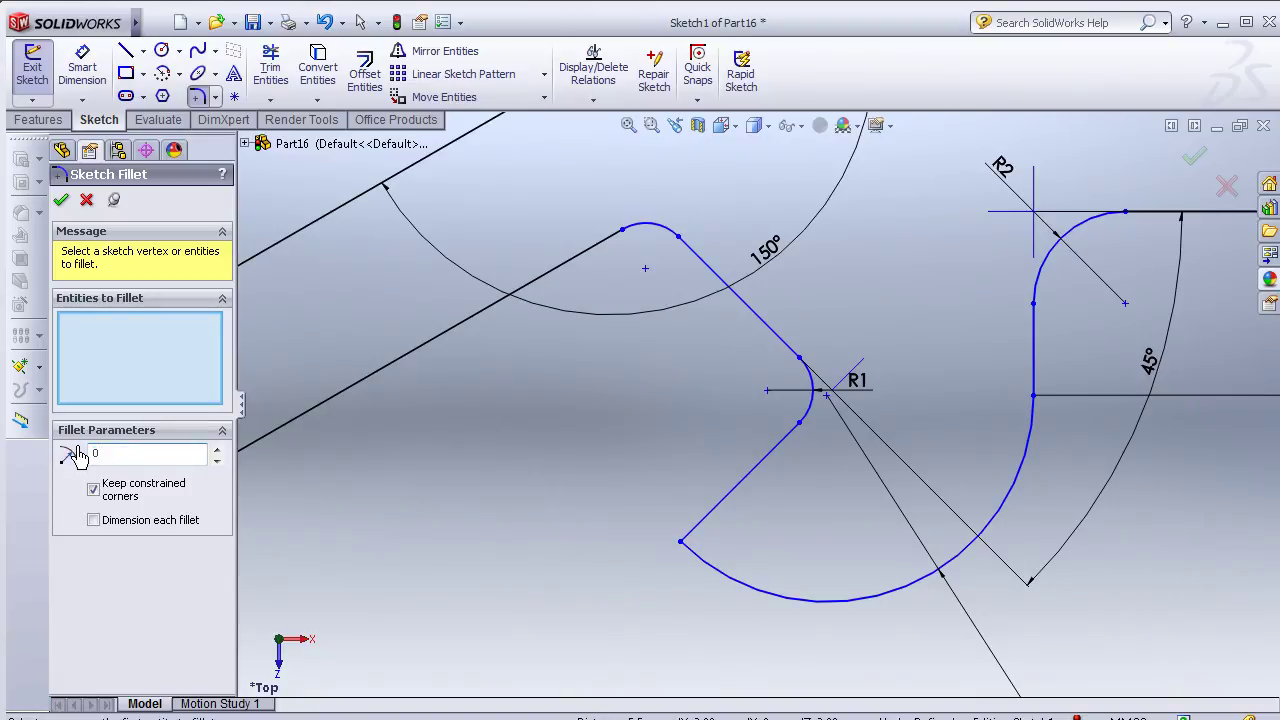
type(".20mm")
left_click(680, 545)
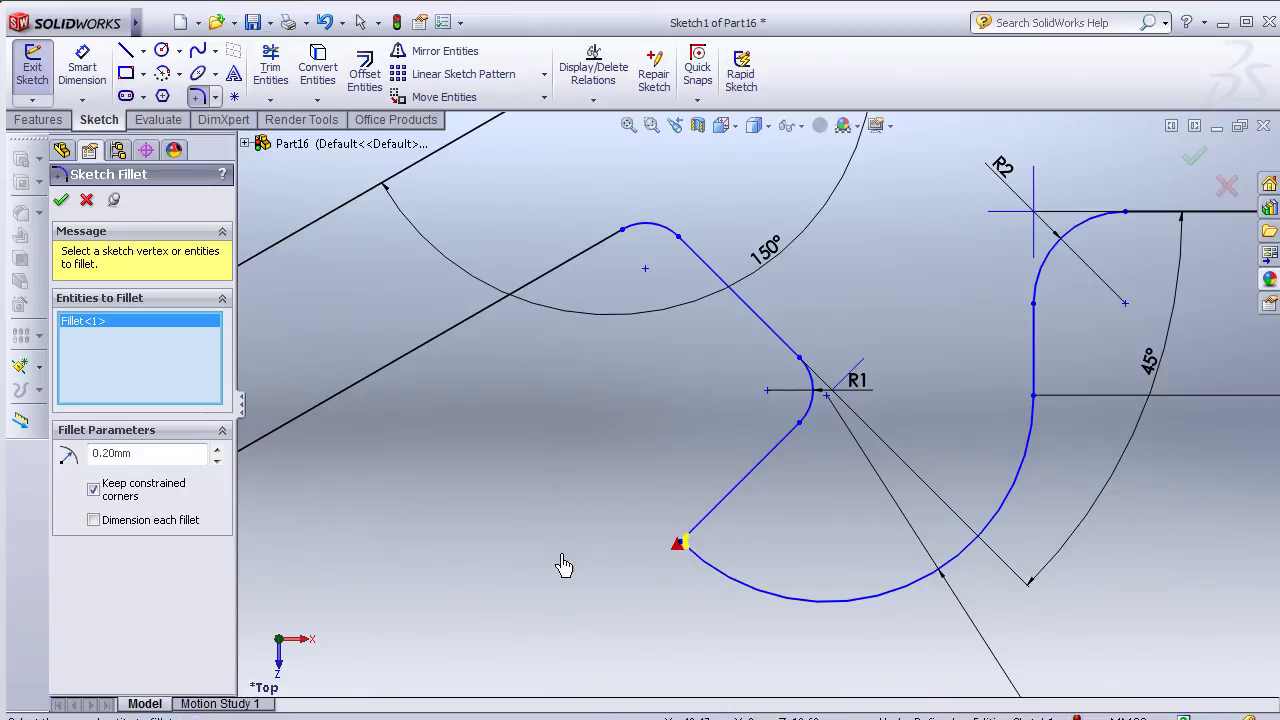
scroll(560, 545, "up", 2)
scroll(700, 530, "up", 2)
scroll(945, 450, "up", 1)
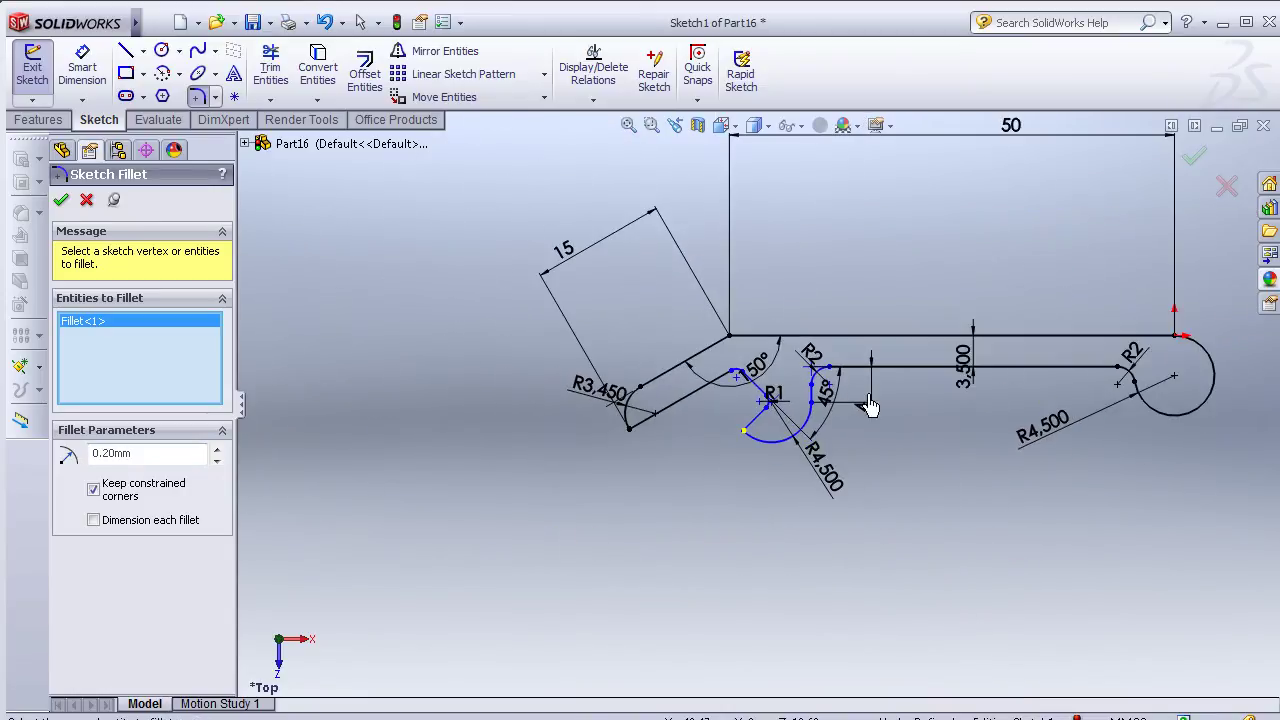
Step: Apply the 0.2 mm fillet, then draw a circle centred on the right end arc's centre
left_click(61, 199)
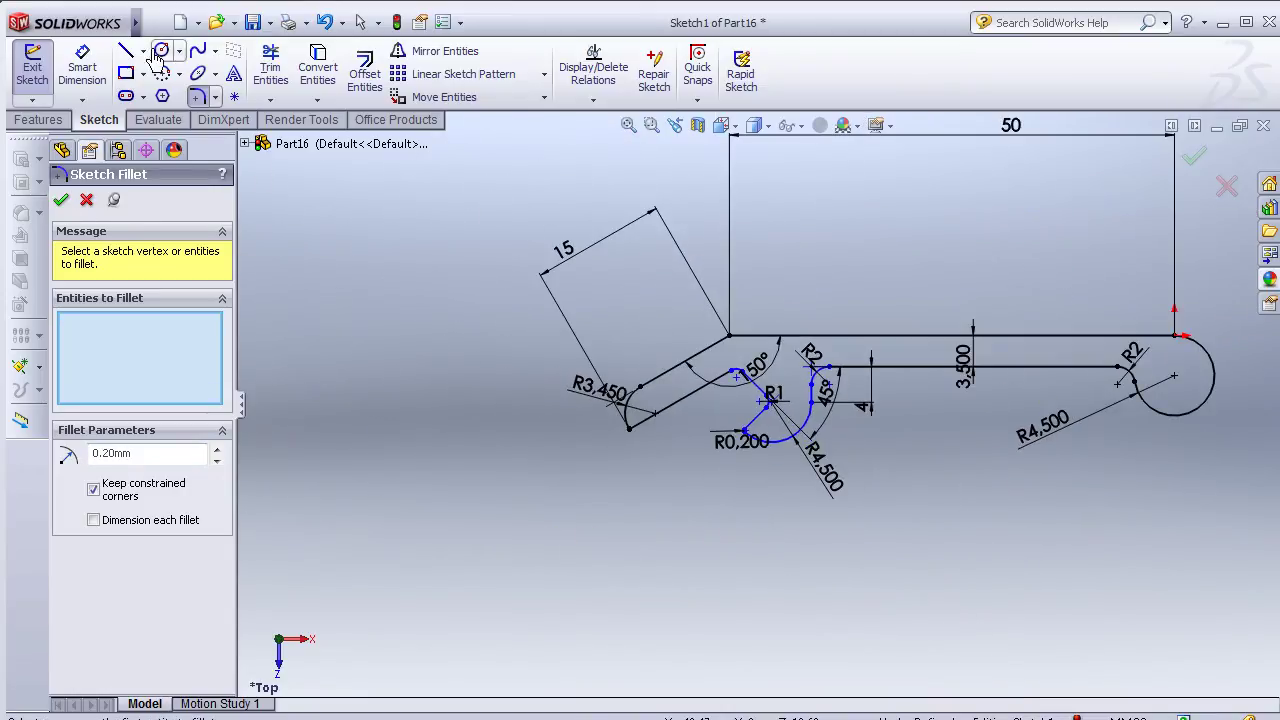
left_click(161, 50)
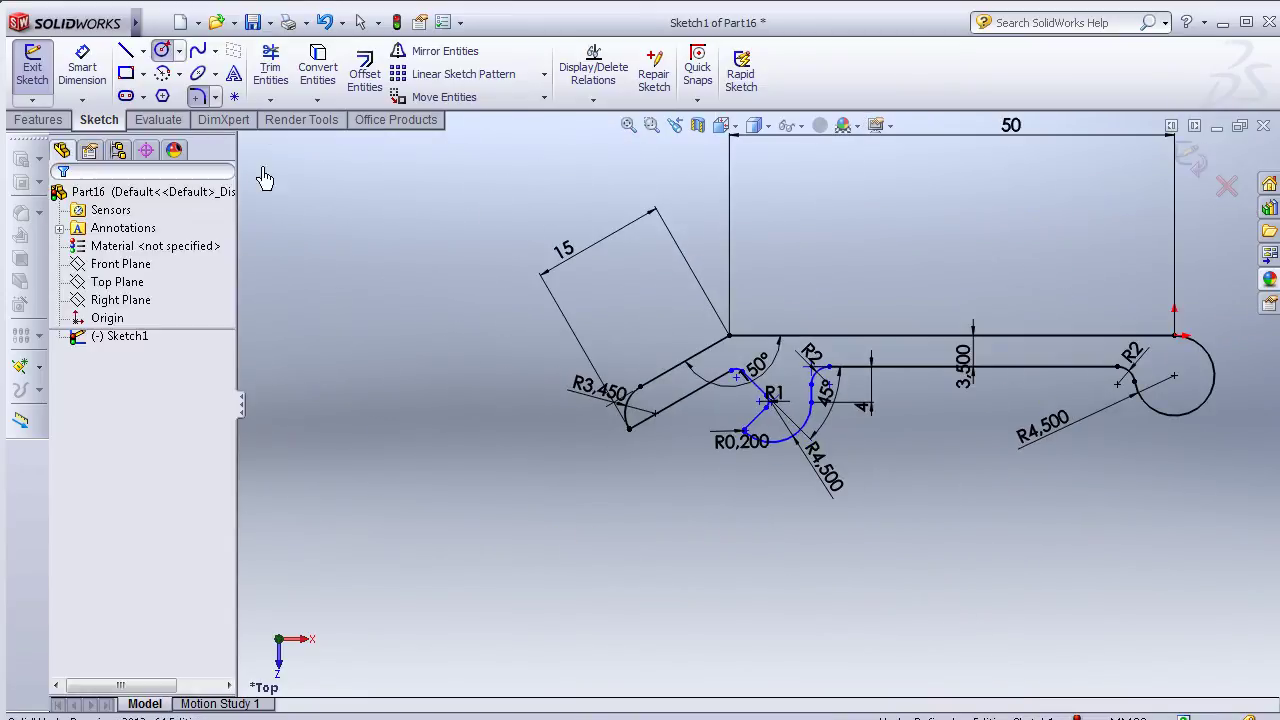
left_click(1174, 378)
left_click(1214, 375)
Step: Dimension the new circle's diameter to 5 mm
left_click(82, 67)
scroll(1106, 383, "down", 1)
scroll(1146, 373, "down", 1)
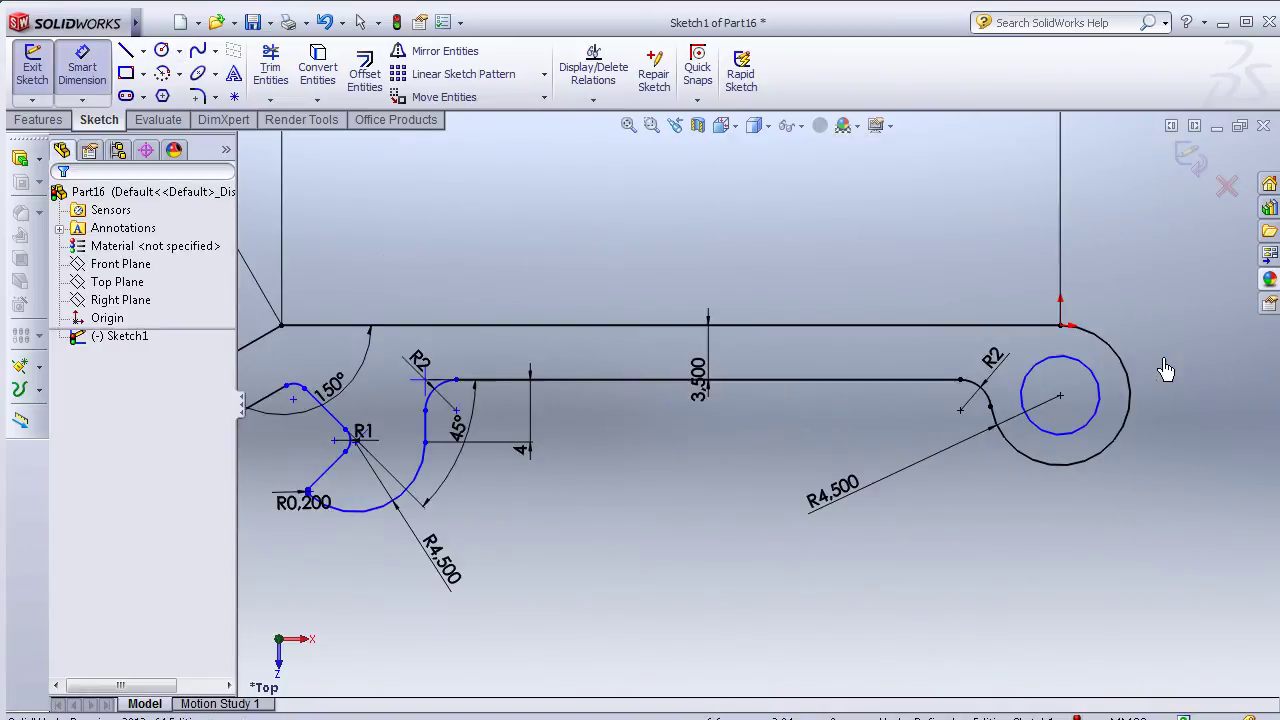
left_click(1097, 392)
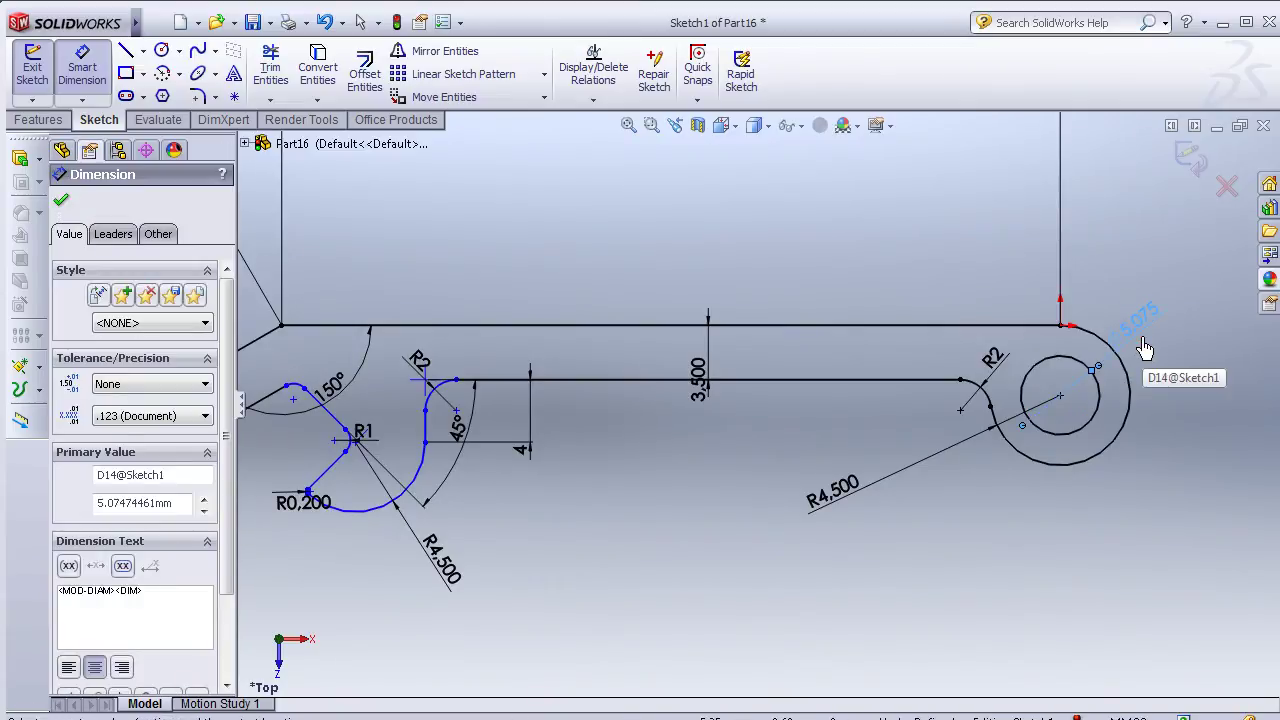
left_click_drag(176, 503, 124, 512)
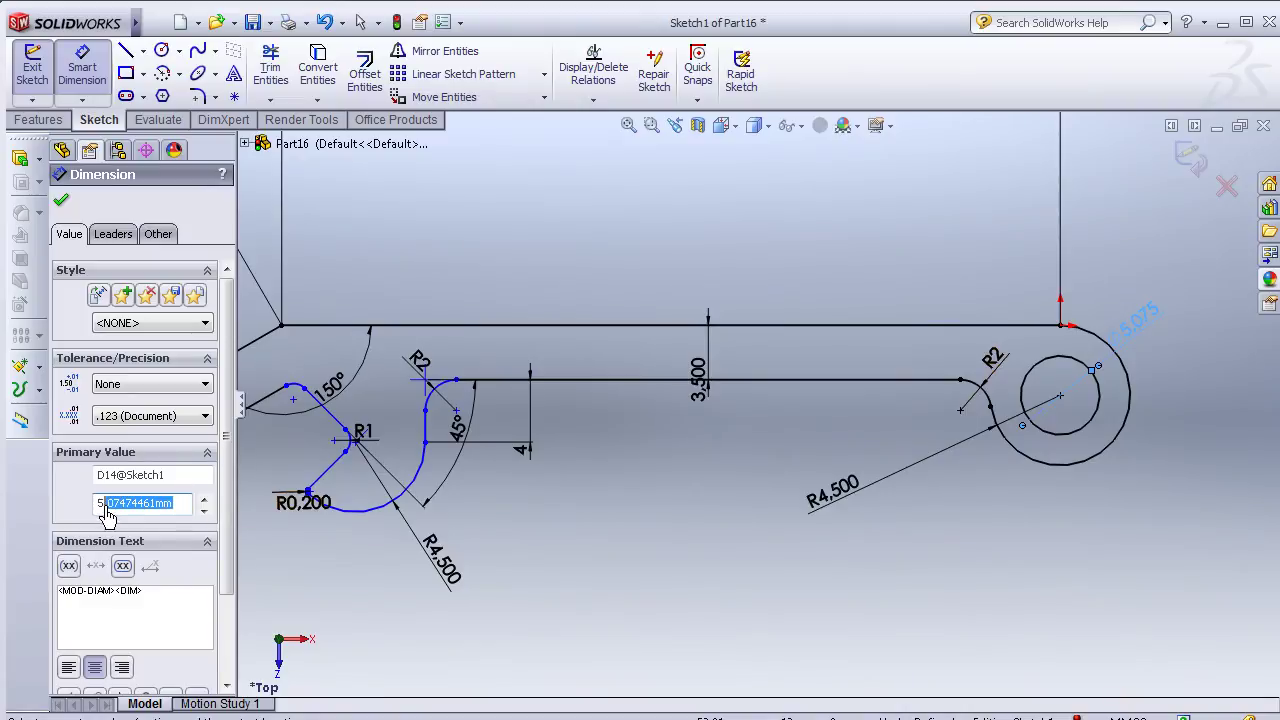
key("Return")
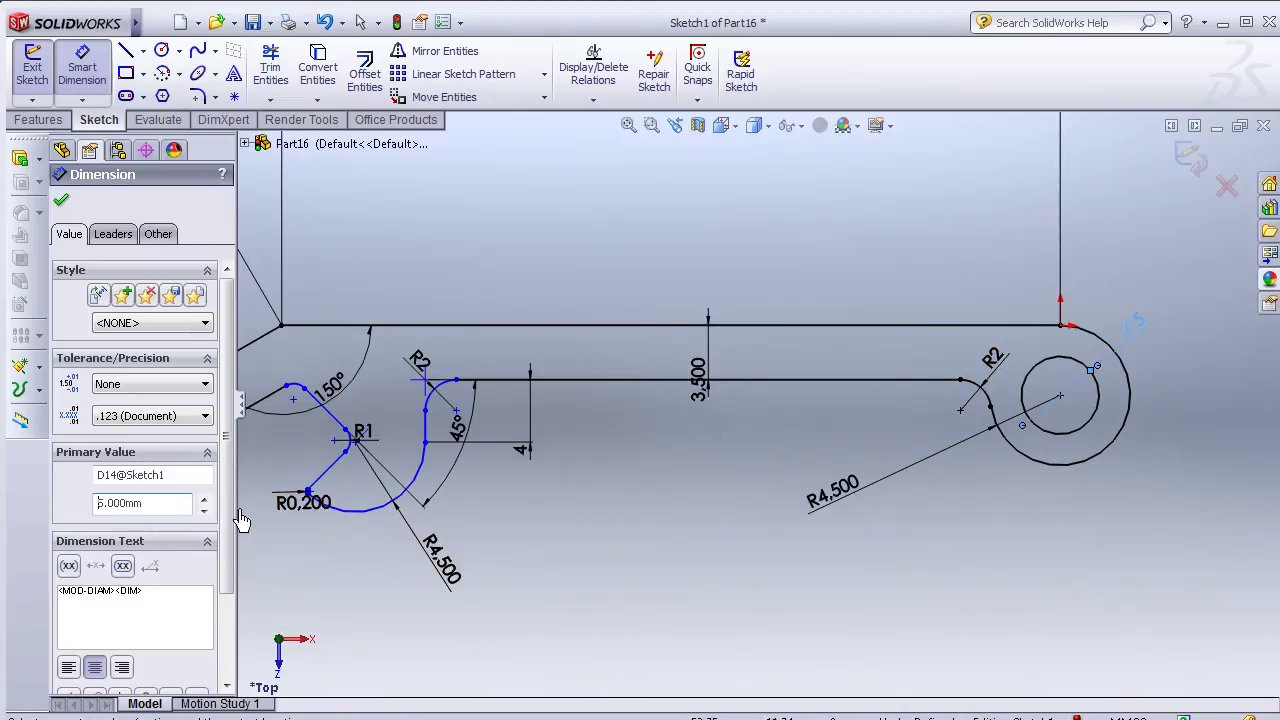
key("Escape")
scroll(550, 286, "up", 4)
middle_click_drag(543, 286, 527, 418)
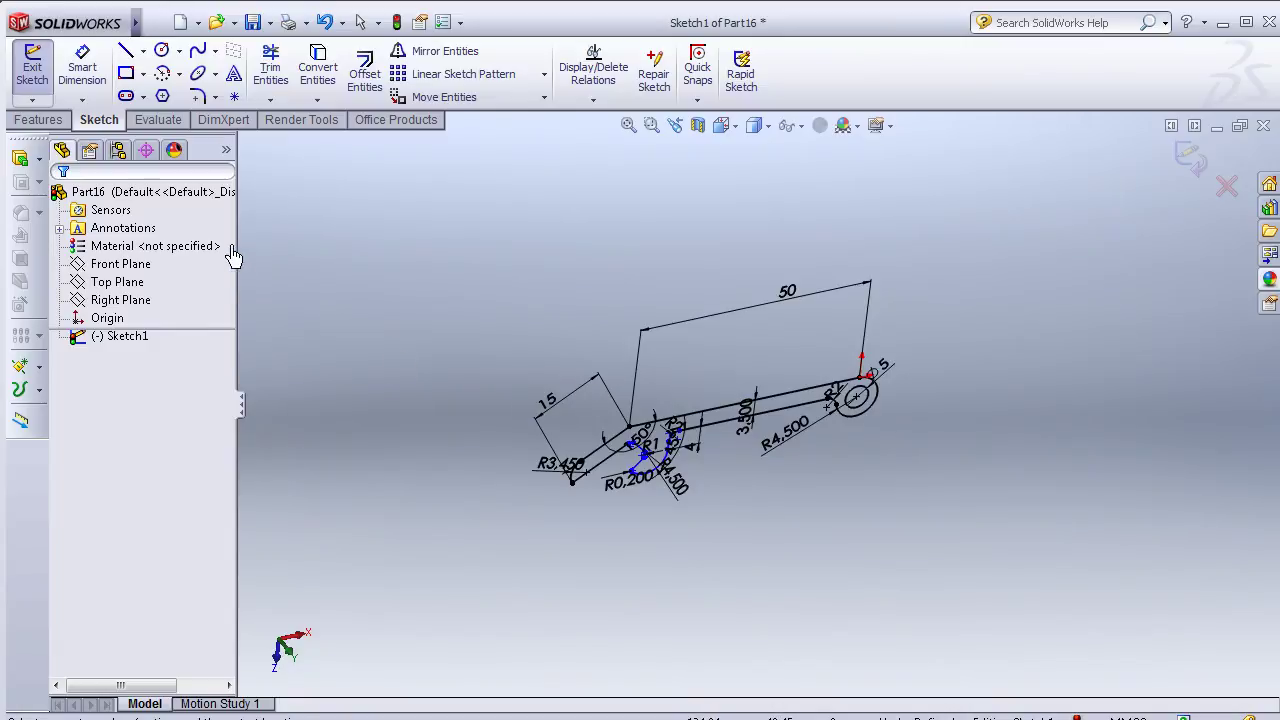
Step: Extrude the sketch profile to a 9 mm blind depth, creating Boss-Extrude1
left_click(40, 120)
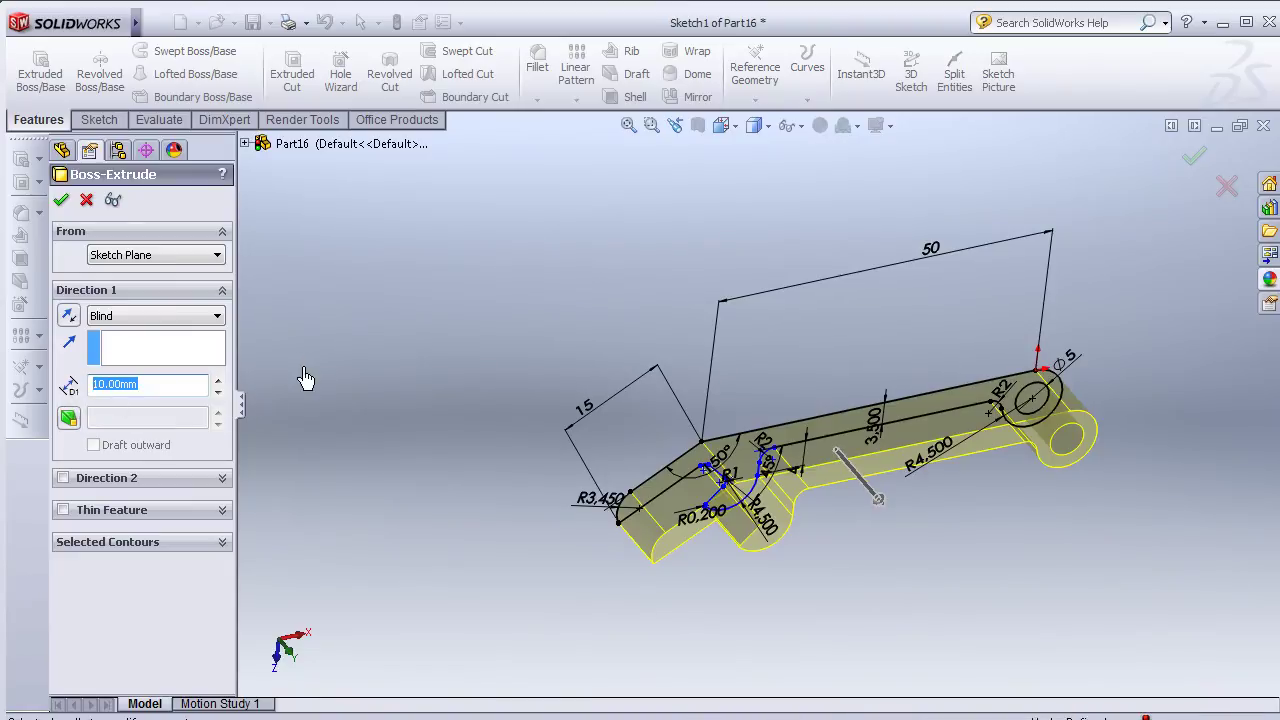
middle_click_drag(303, 365, 323, 465)
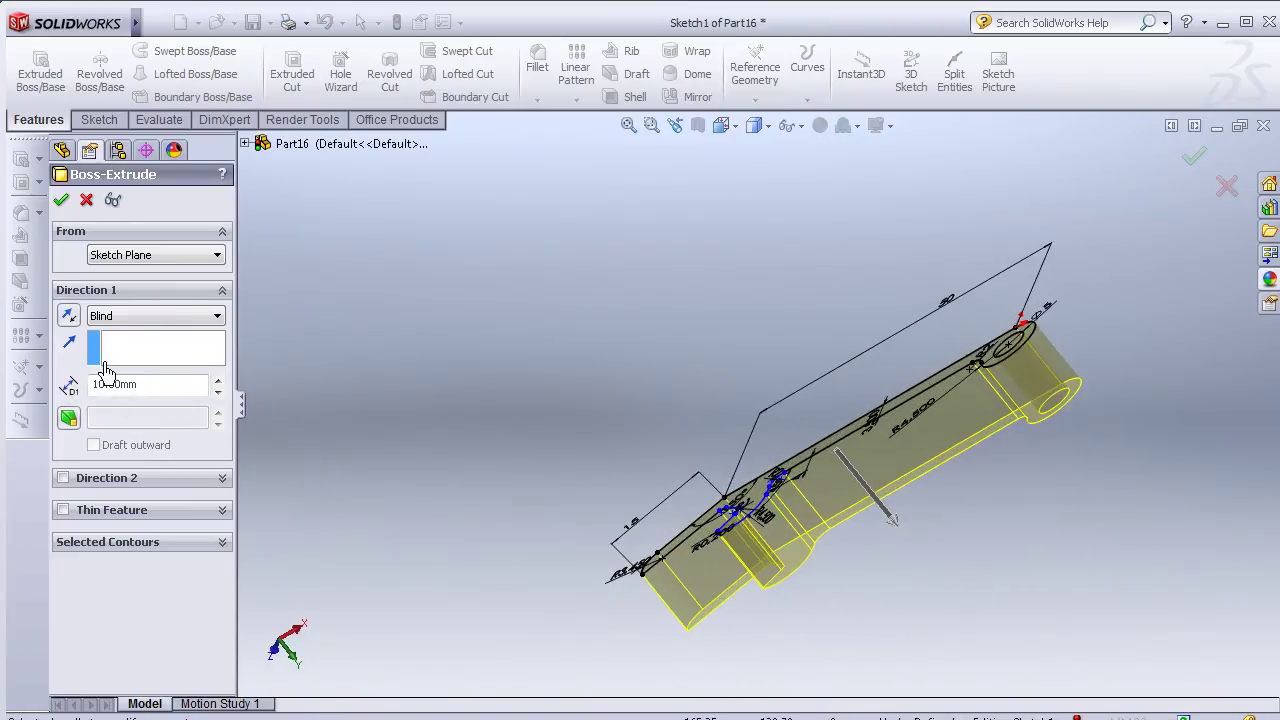
left_click_drag(150, 388, 88, 392)
type("9")
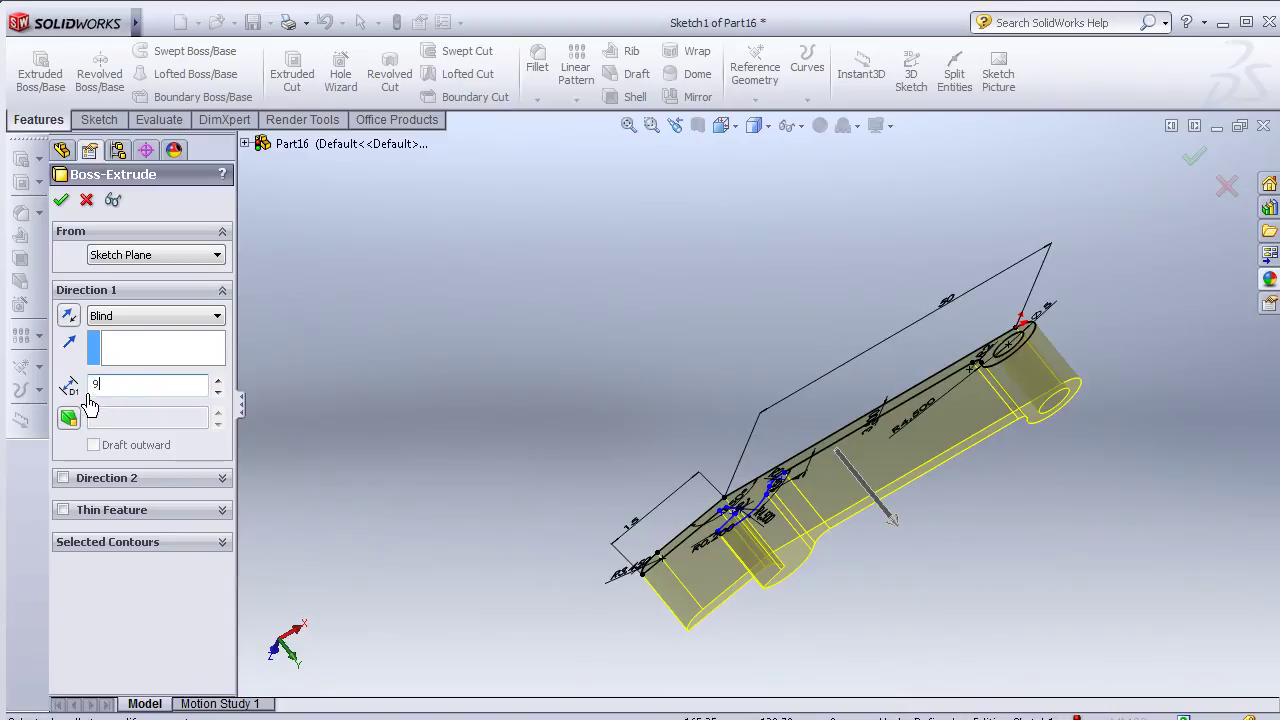
key("Return")
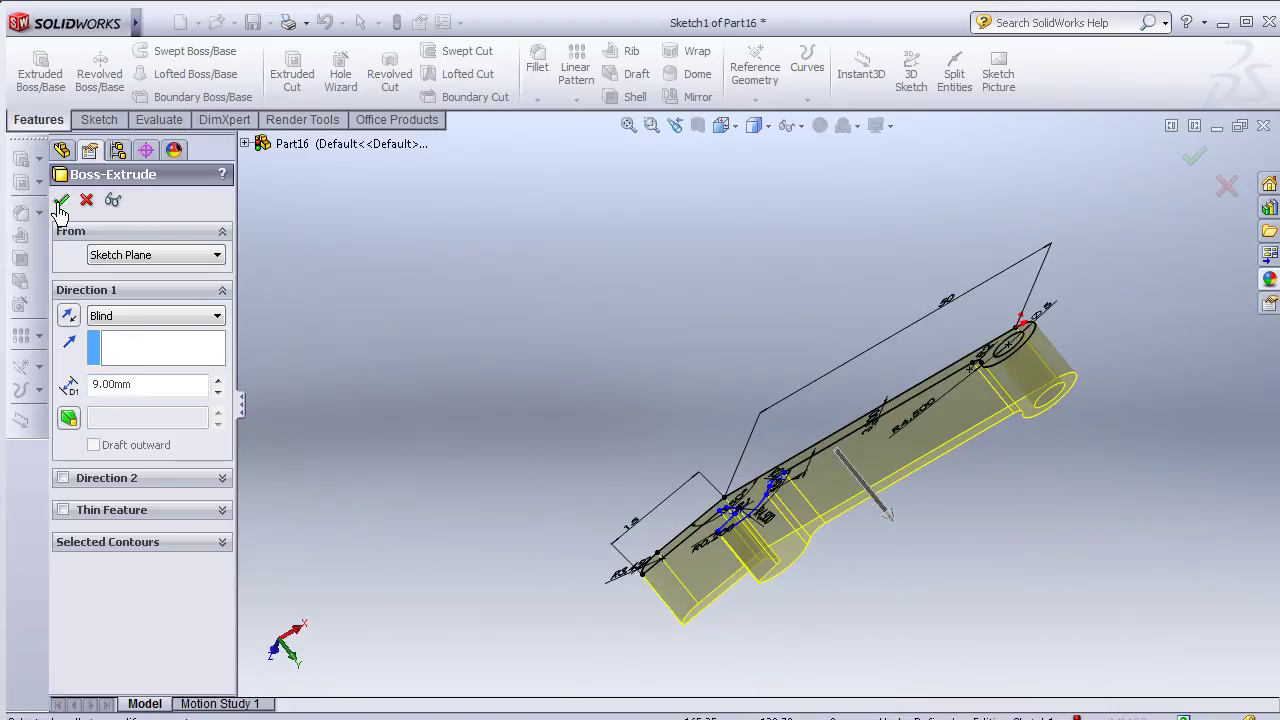
key("Return")
mouse_move(911, 509)
middle_mouse_down()
mouse_move(903, 457)
mouse_move(813, 323)
mouse_move(737, 329)
mouse_move(603, 377)
mouse_move(897, 420)
mouse_move(660, 408)
mouse_move(929, 571)
mouse_move(860, 394)
mouse_move(909, 400)
mouse_move(960, 450)
middle_mouse_up()
scroll(815, 487, "down", 1)
scroll(815, 488, "down", 1)
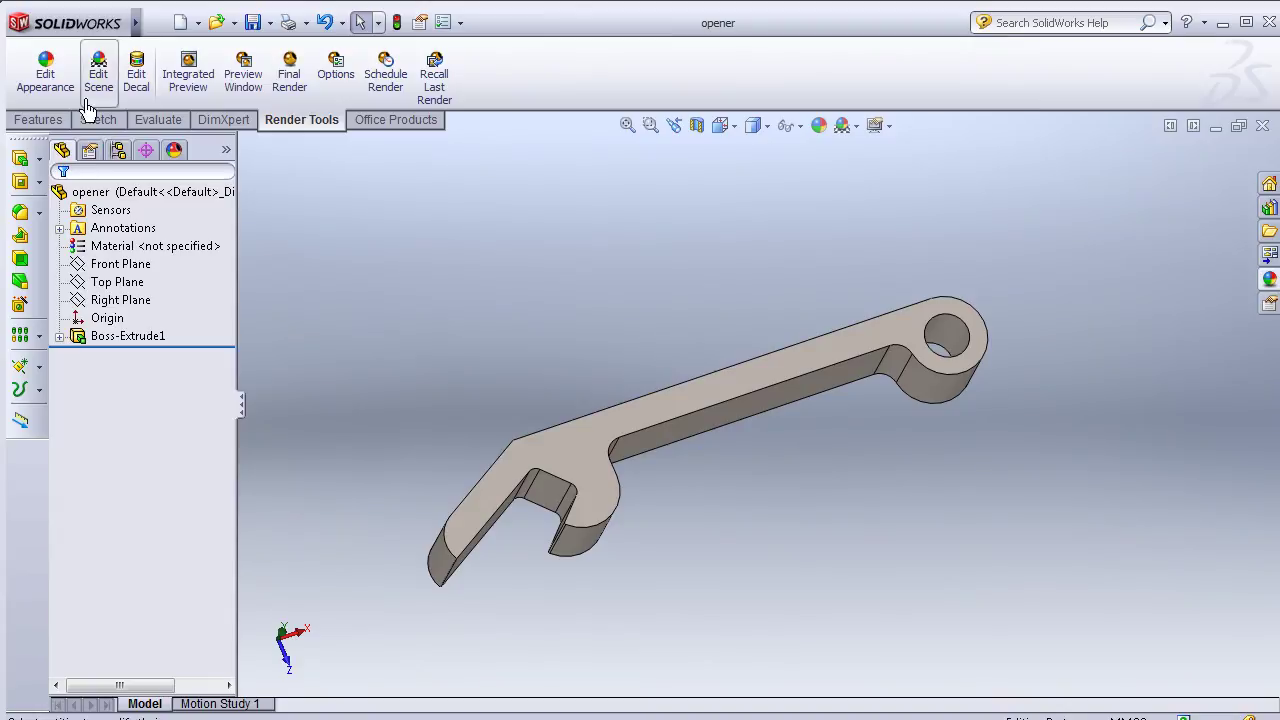
Step: Create new assembly Assem4 and place the opener part as fixed component opener<1>
left_click(182, 22)
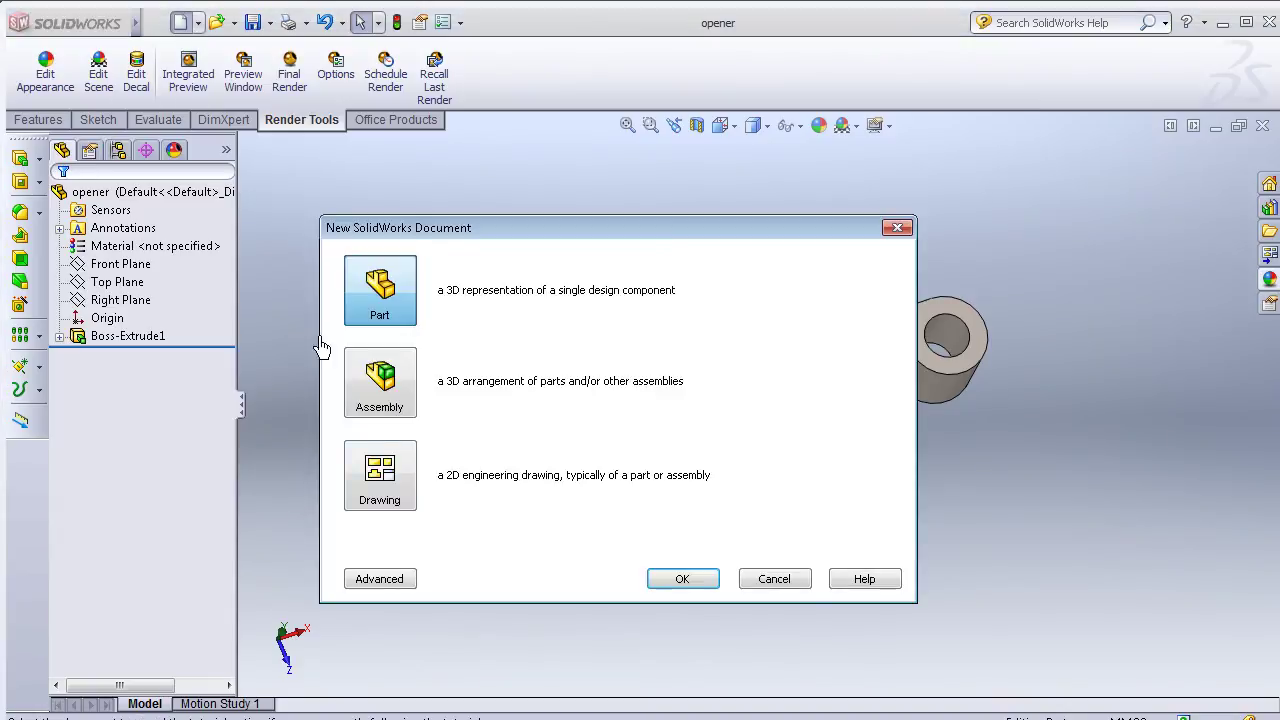
left_click(390, 400)
left_click(682, 580)
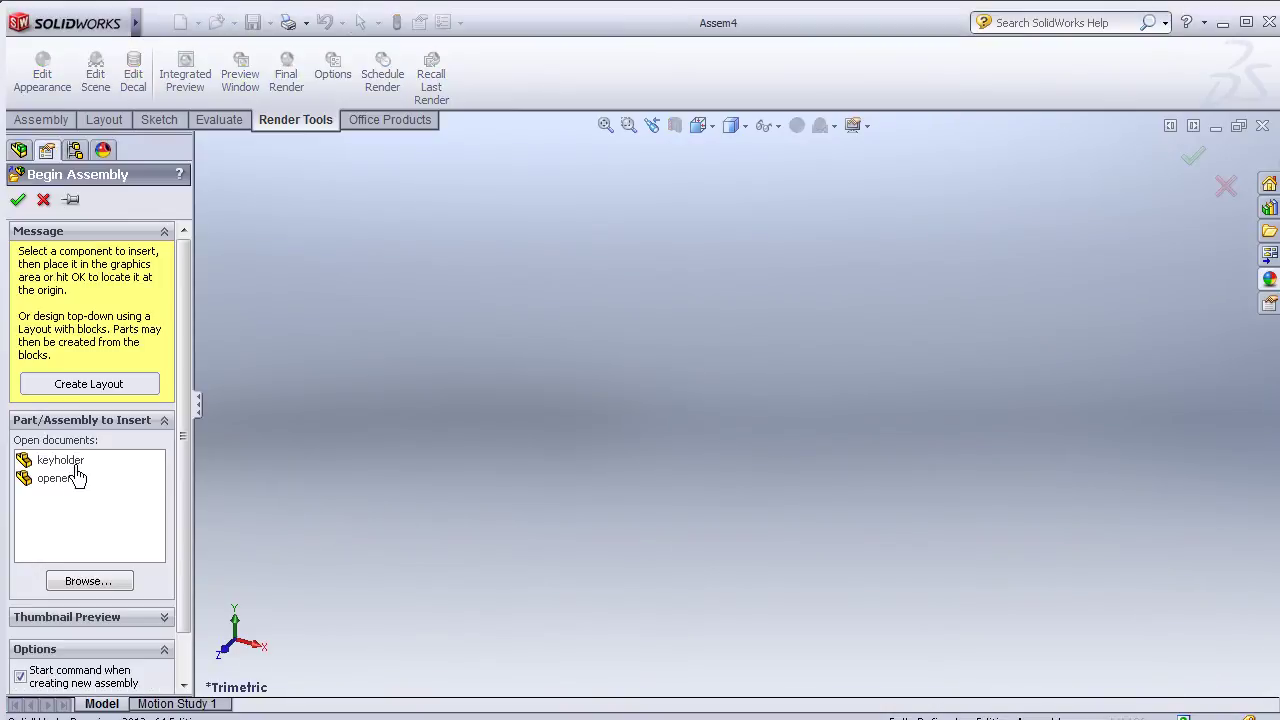
left_click(62, 466)
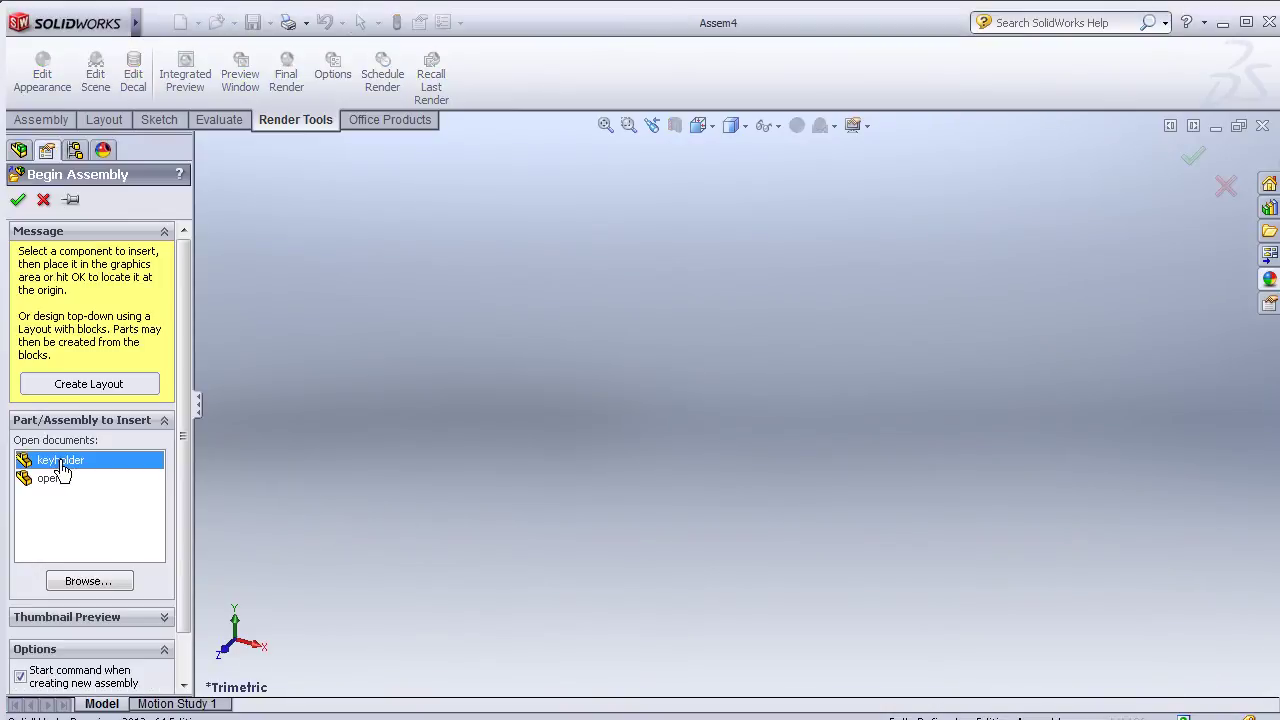
left_click(55, 479)
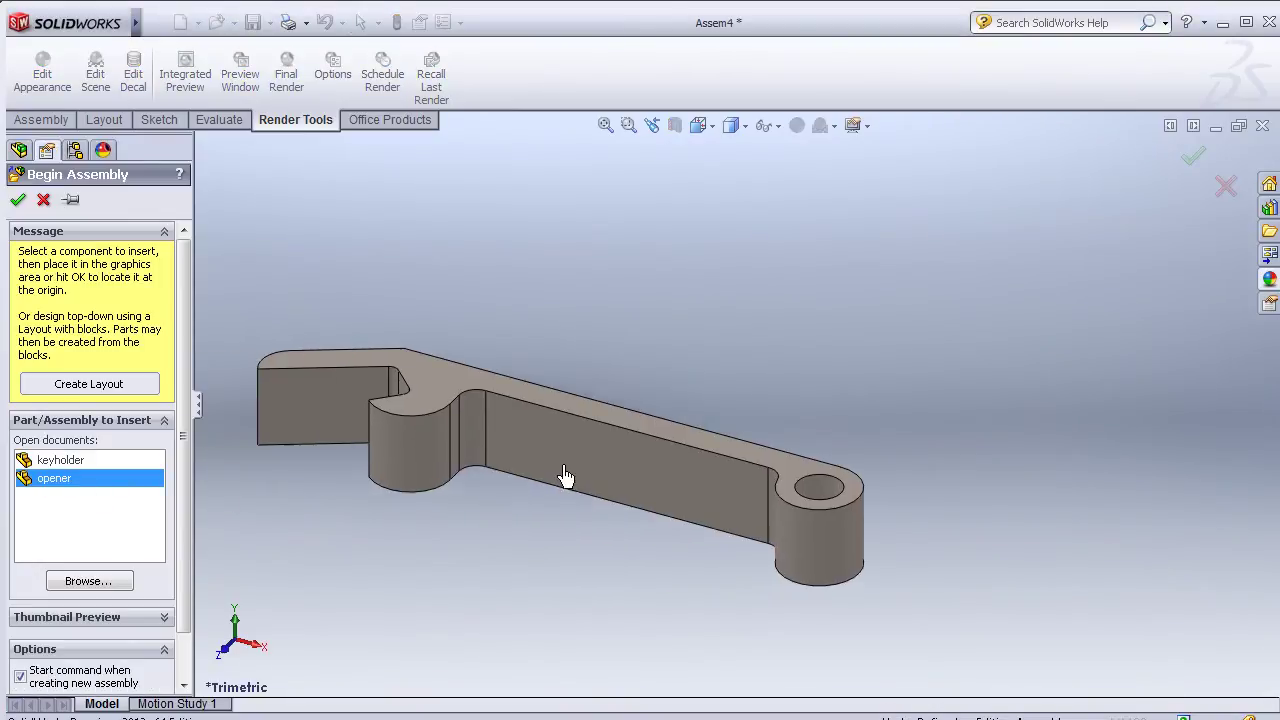
left_click(647, 437)
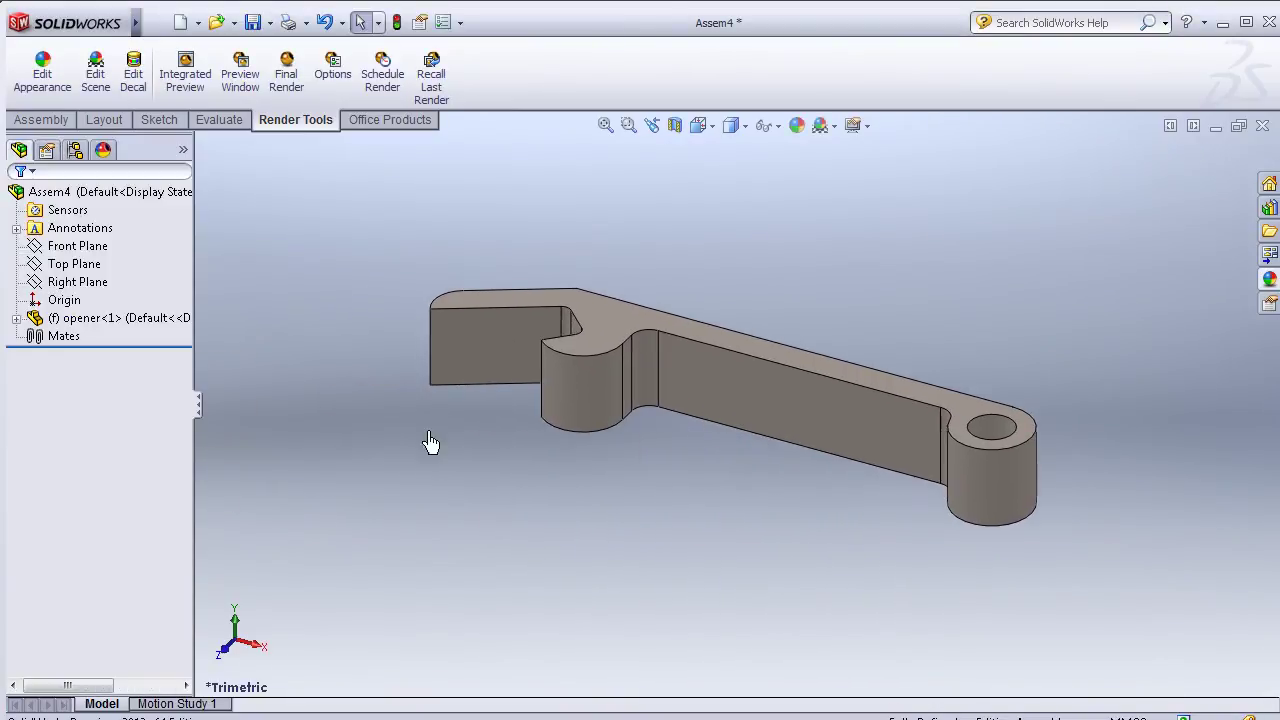
Step: Insert the keyholder ring into Assem4, placing it beside the opener
left_click(36, 122)
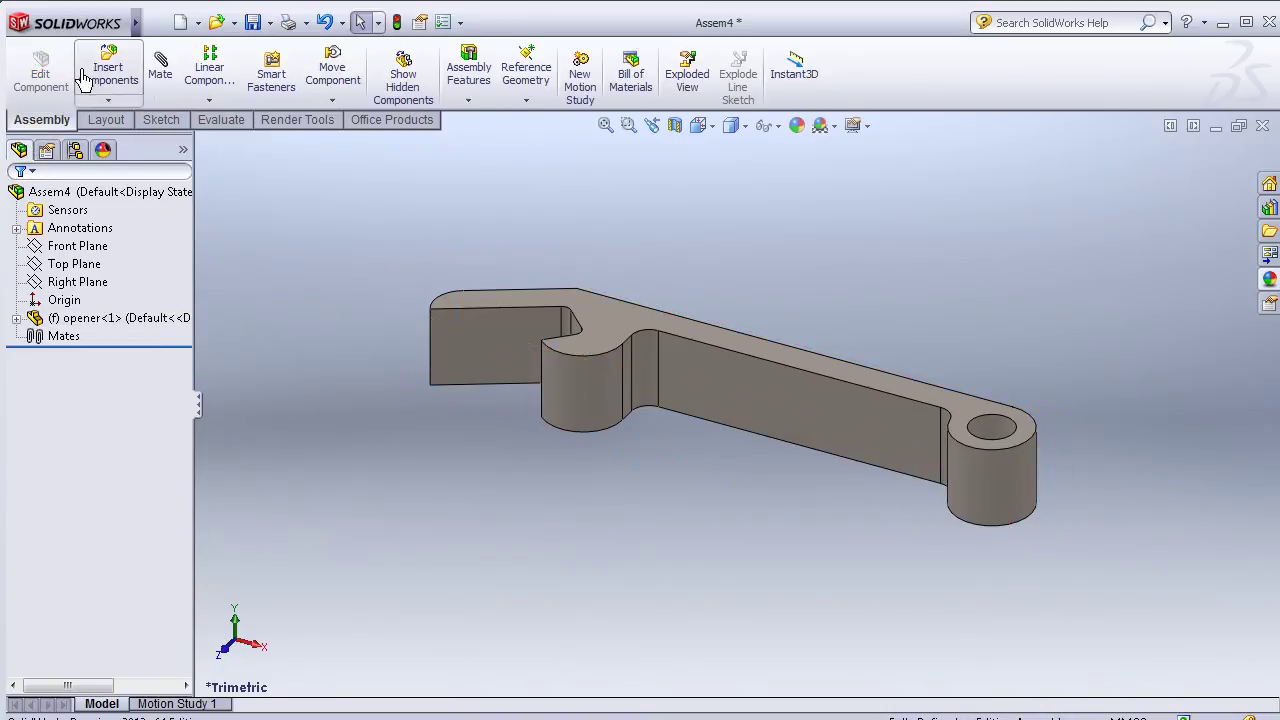
left_click(108, 70)
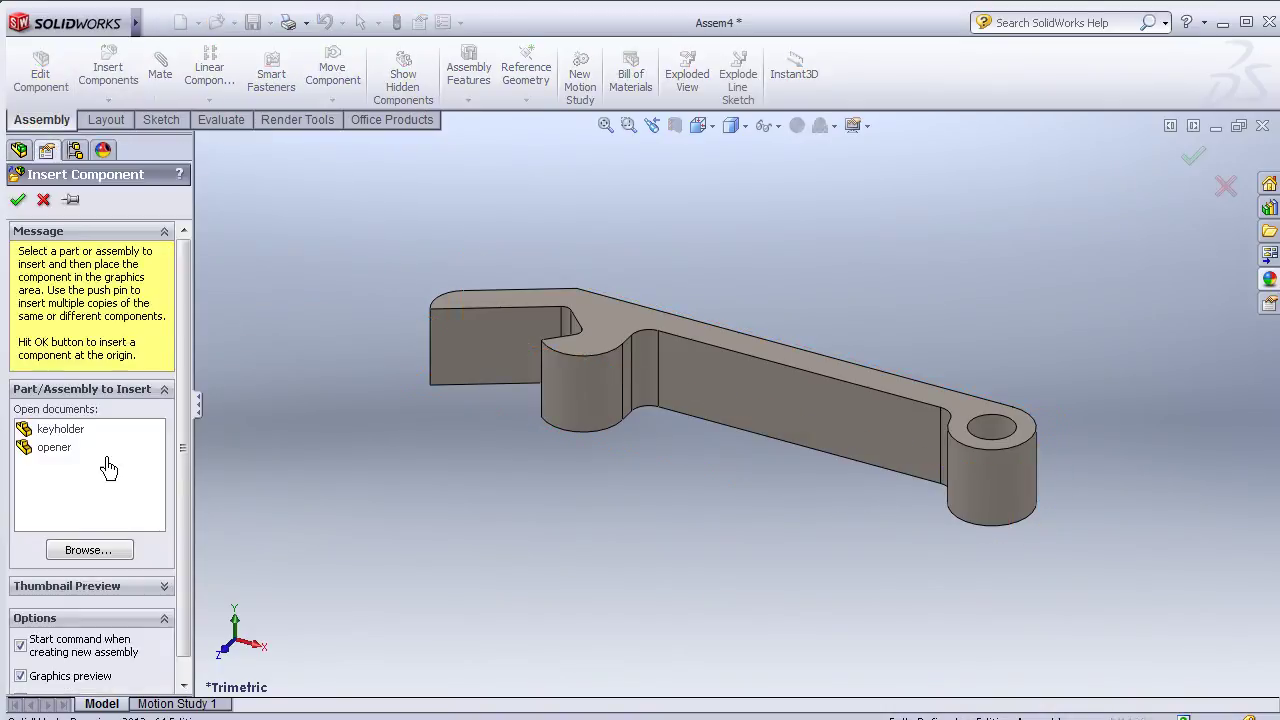
left_click(55, 429)
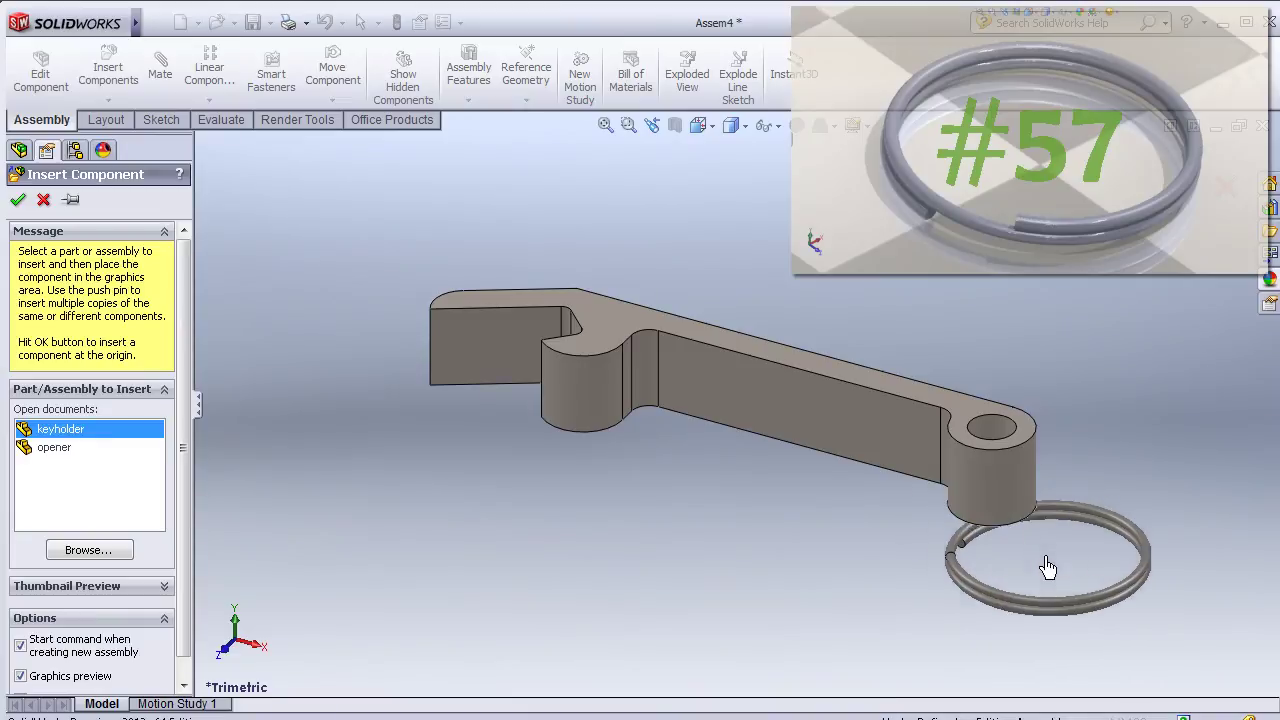
left_click(1085, 371)
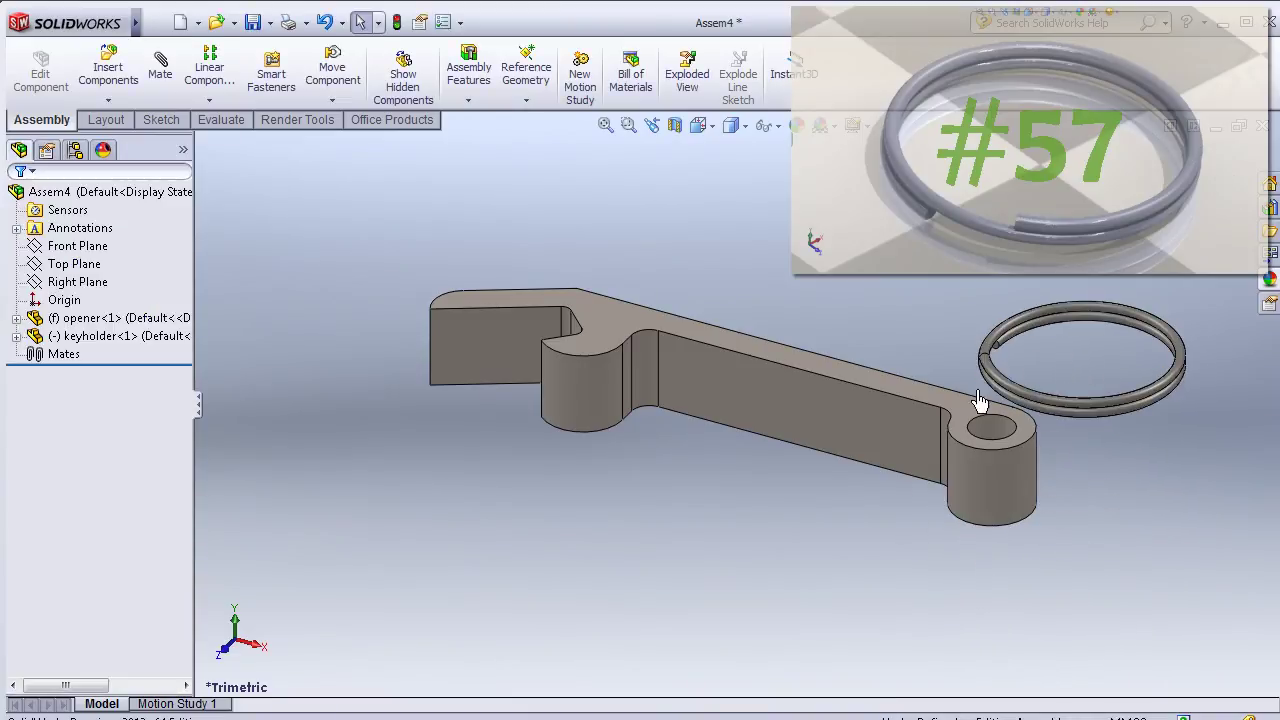
mouse_move(778, 318)
middle_mouse_down()
mouse_move(803, 417)
mouse_move(846, 443)
middle_mouse_up()
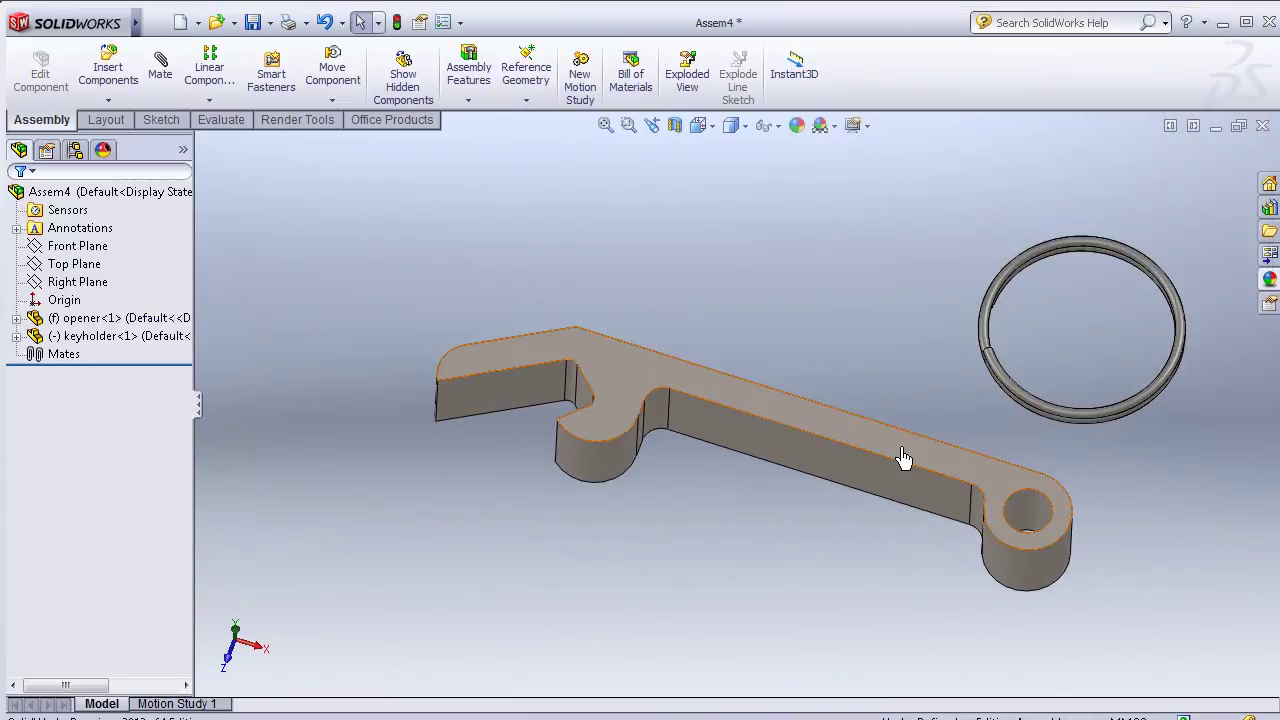
scroll(846, 443, "up", 2)
left_click(333, 101)
Step: Rotate the keyholder ring upright to face the opener's end hole
left_click(385, 139)
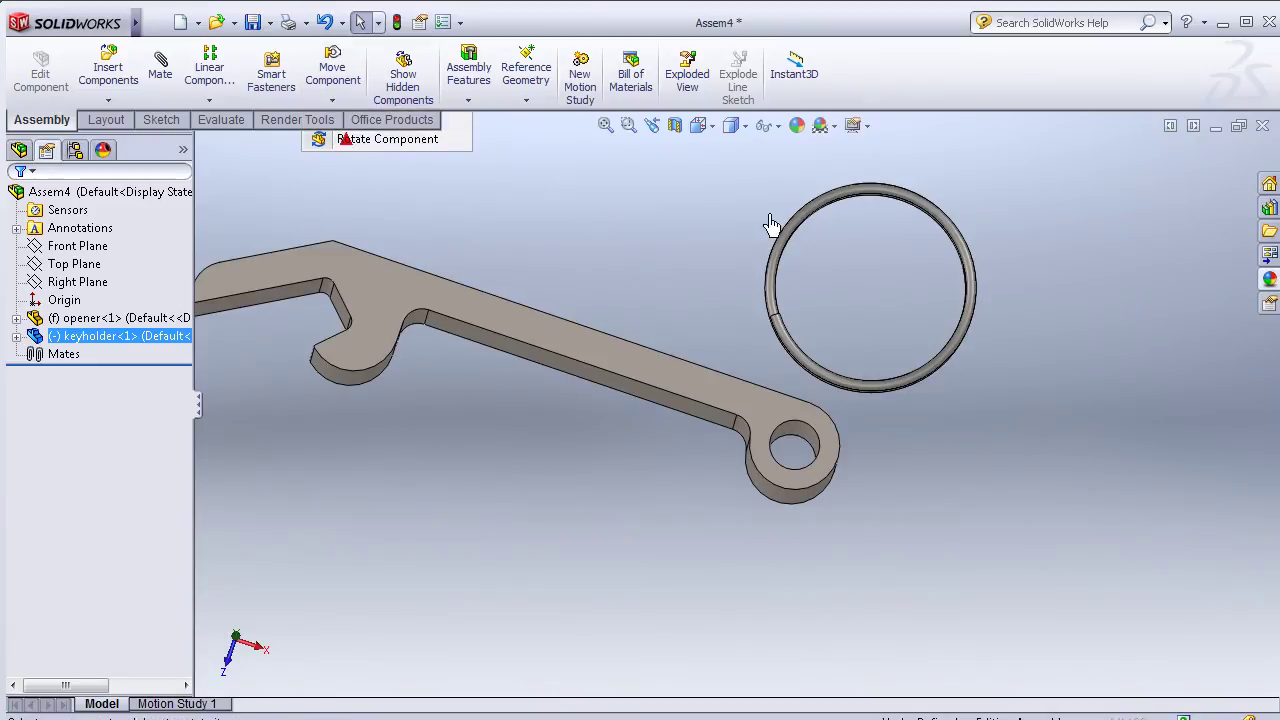
left_click_drag(888, 219, 874, 349)
key("Escape")
middle_click_drag(874, 349, 694, 397)
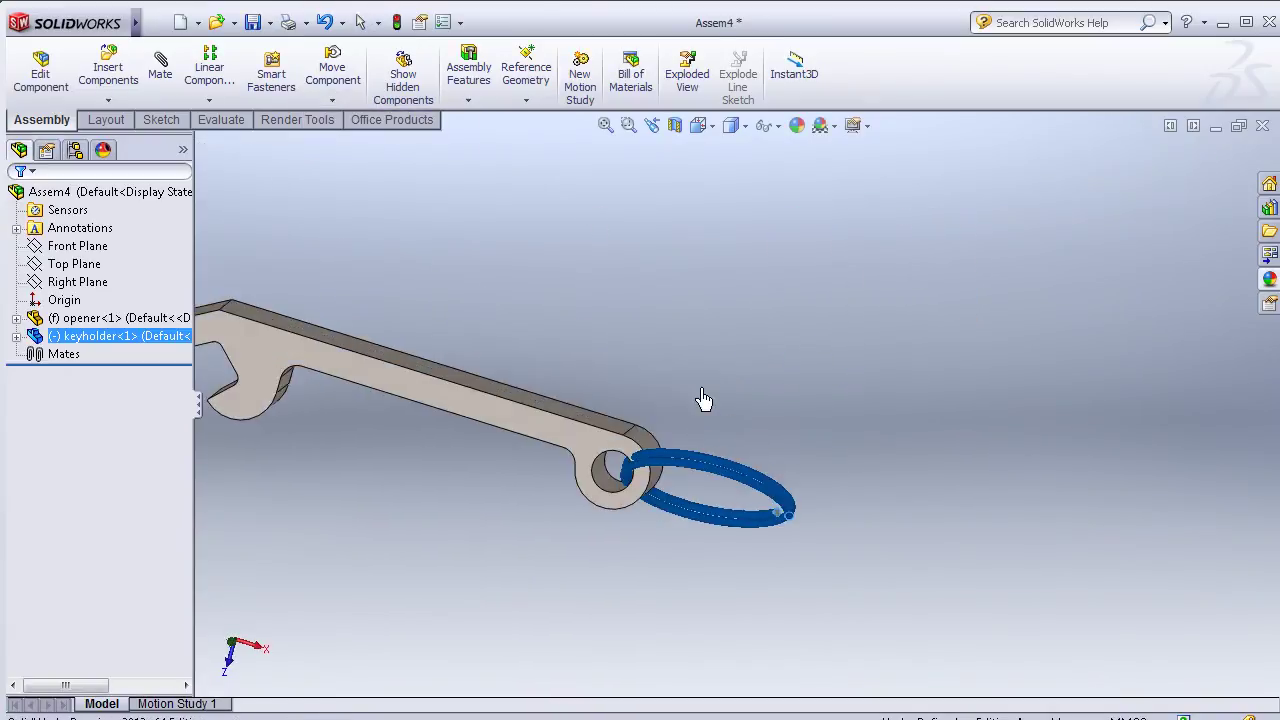
scroll(611, 531, "up", 2)
middle_click_drag(611, 531, 632, 508)
scroll(634, 345, "down", 2)
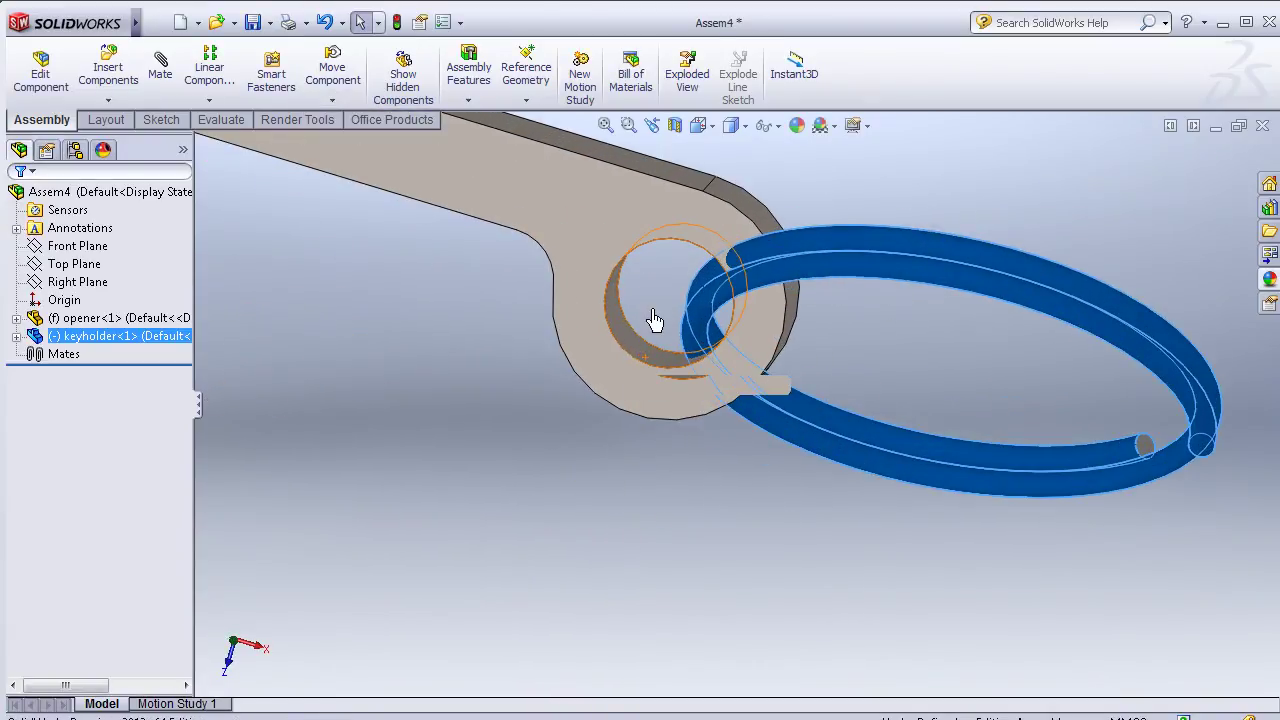
scroll(652, 322, "down", 2)
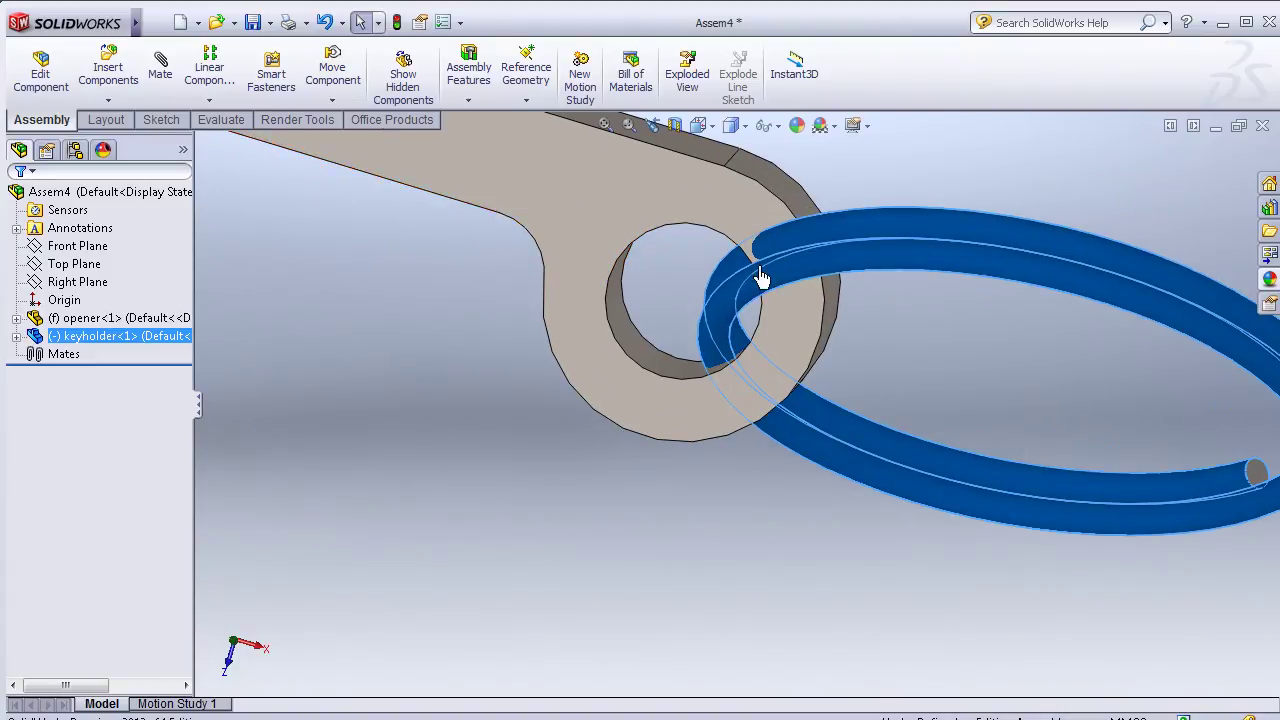
Step: Select the opener hole's inner face and the ring's face for a tangent mate
left_click(680, 314)
left_click(730, 292)
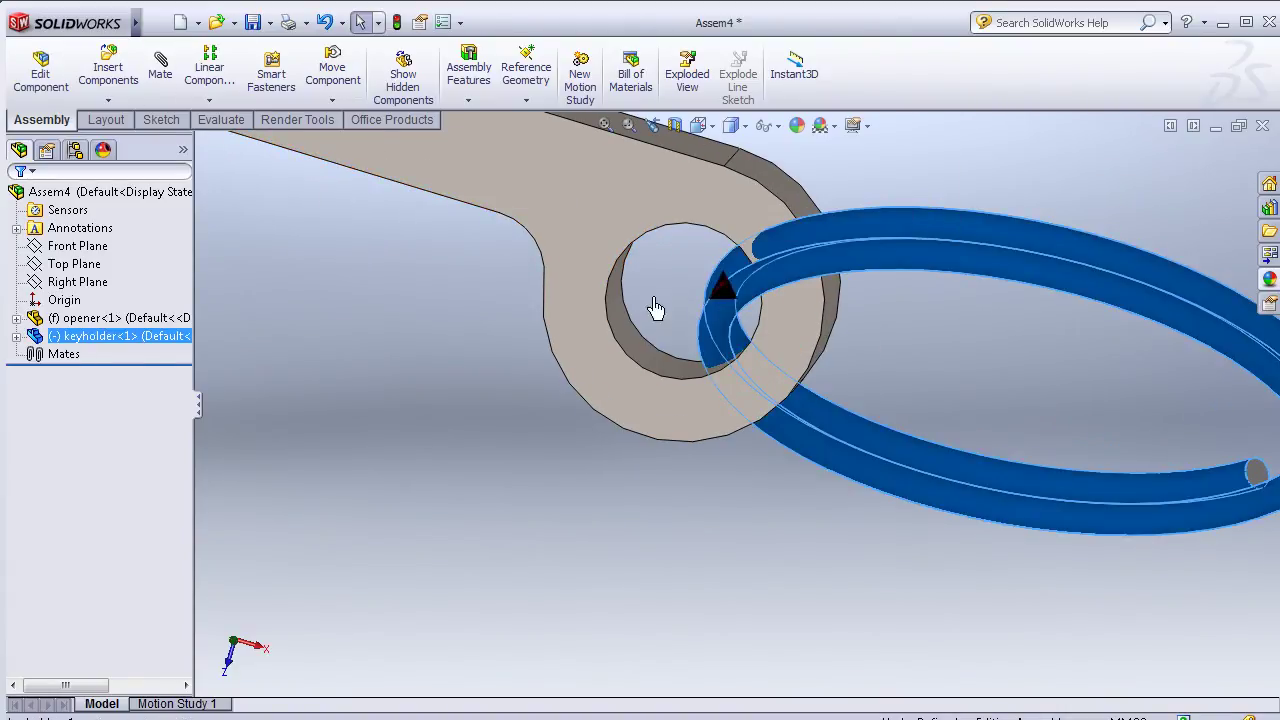
mouse_move(413, 366)
middle_mouse_down()
mouse_move(603, 306)
mouse_move(512, 400)
mouse_move(563, 423)
mouse_move(523, 423)
middle_mouse_up()
left_click(612, 310)
left_click(606, 320)
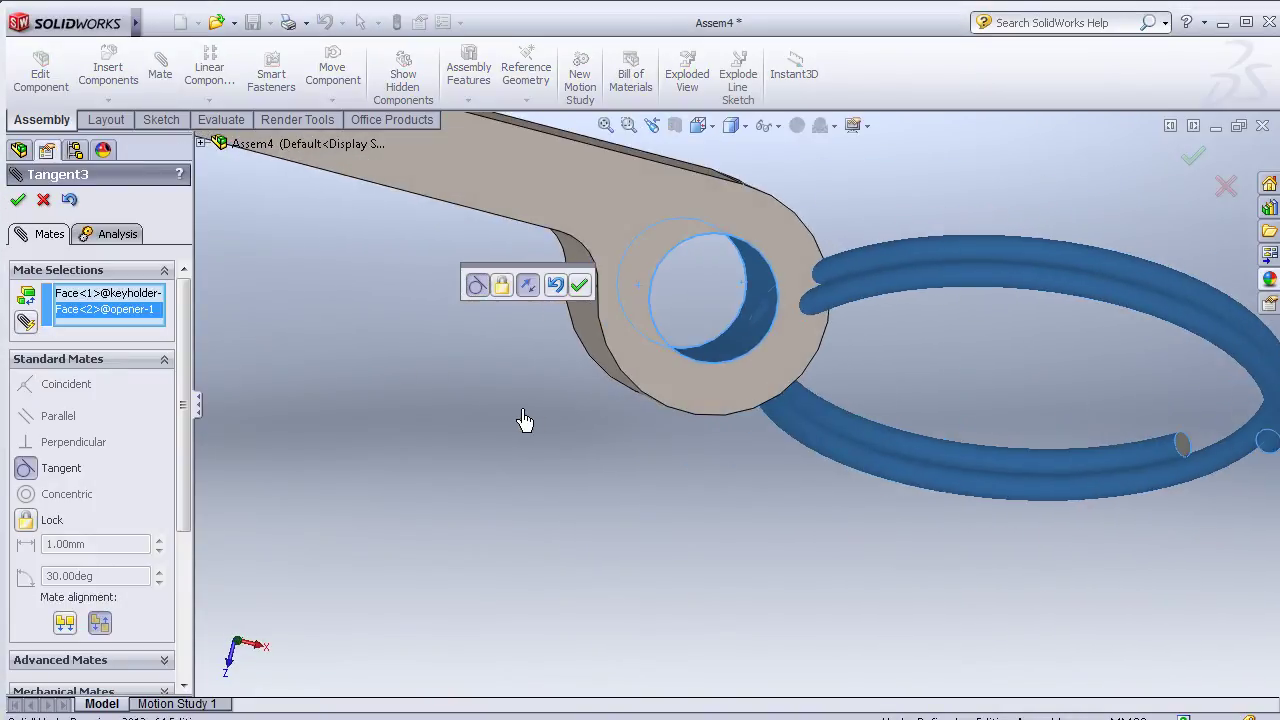
Step: Cancel the tangent mate and drag the ring through the opener's end hole
left_click_drag(837, 302, 884, 358)
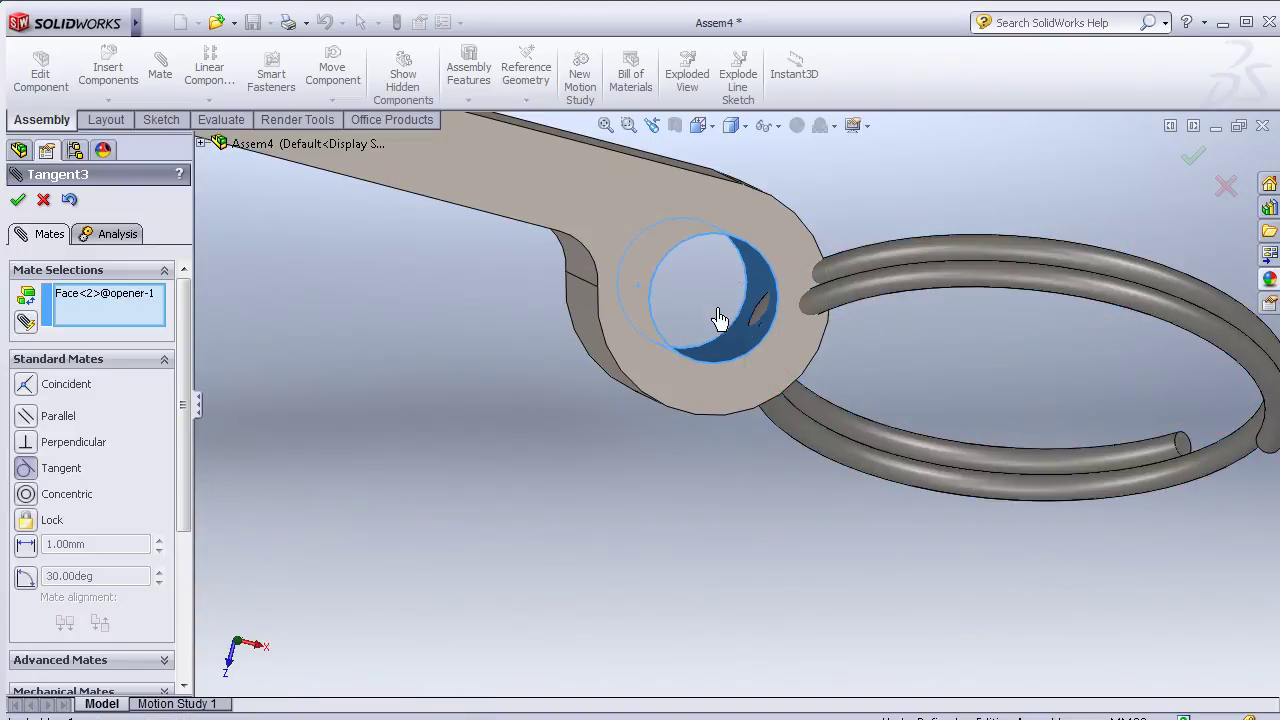
left_click_drag(967, 300, 177, 277)
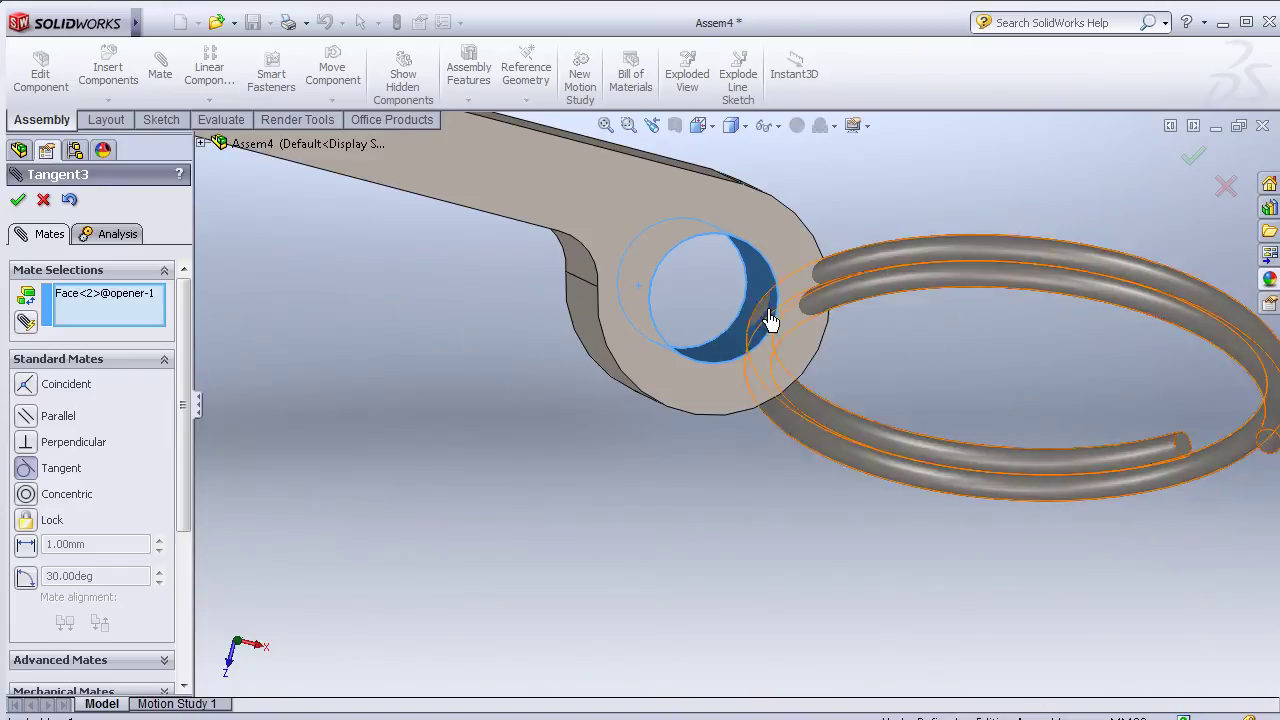
left_click(44, 201)
left_click_drag(891, 251, 655, 320)
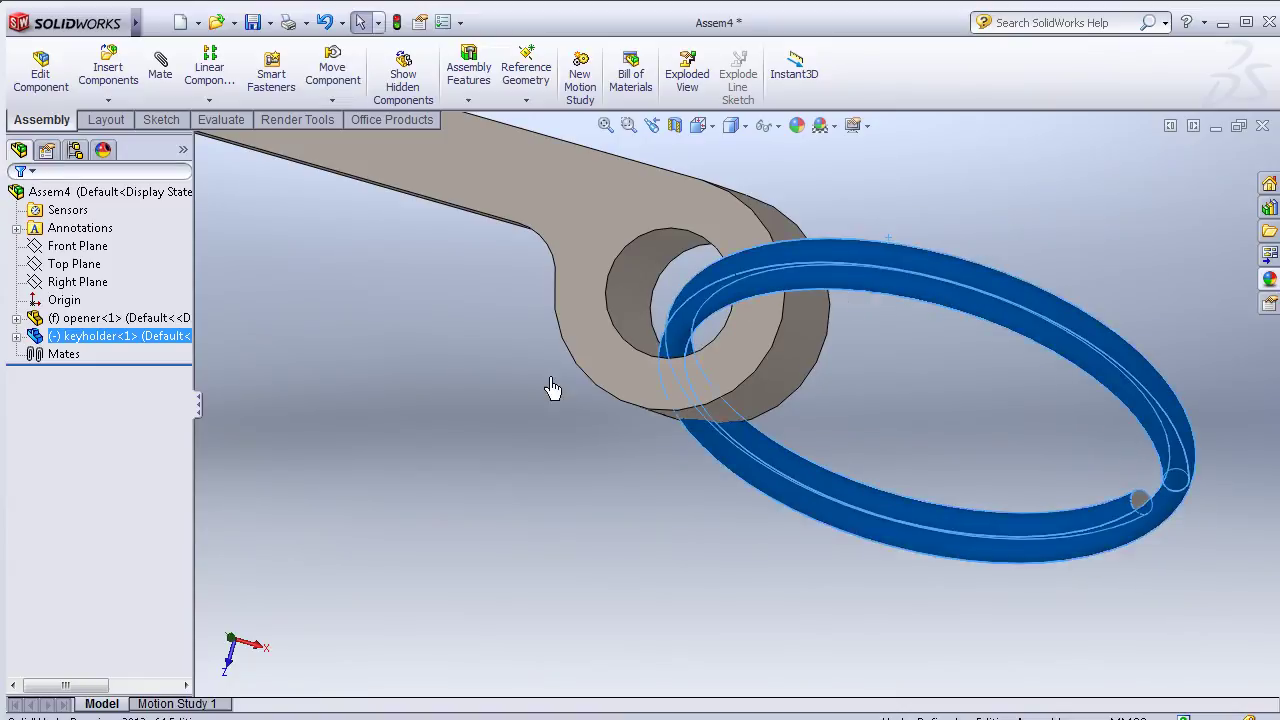
middle_click_drag(655, 320, 574, 428)
Step: Push the ring's coils further through the end hole and check the fit
left_click(574, 428)
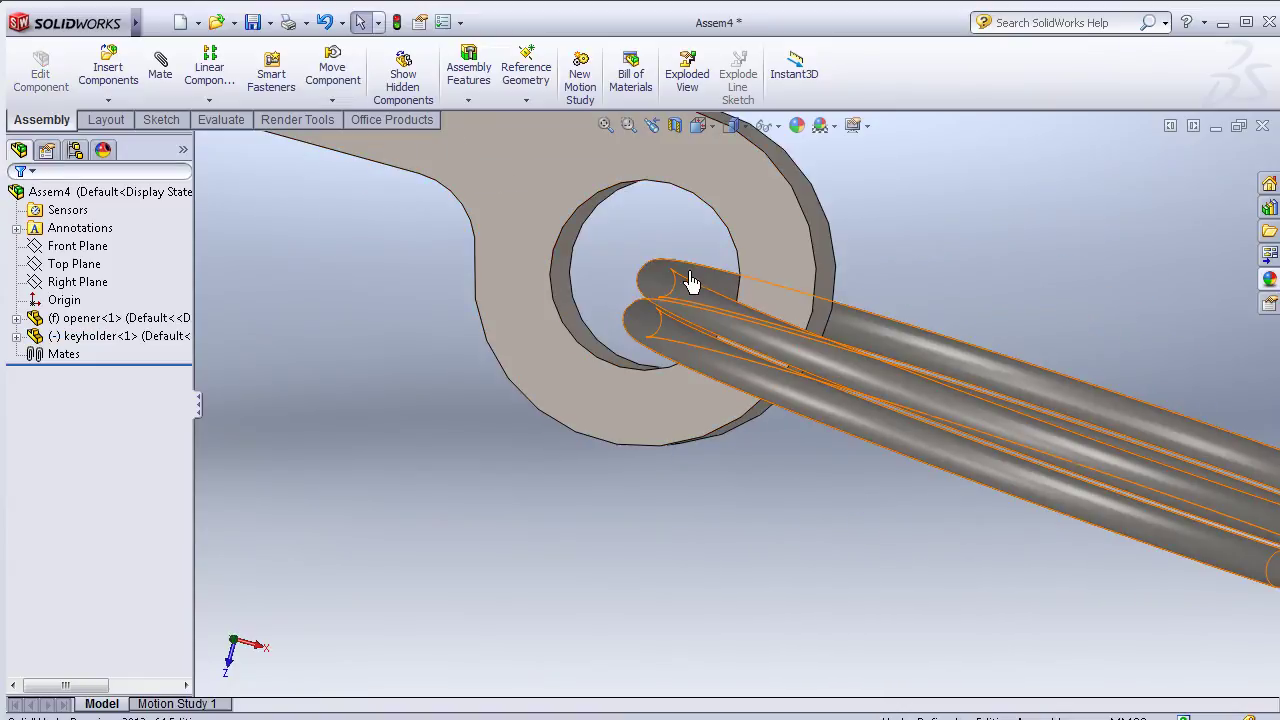
mouse_move(780, 340)
left_mouse_down()
mouse_move(757, 323)
mouse_move(752, 341)
mouse_move(745, 323)
left_mouse_up()
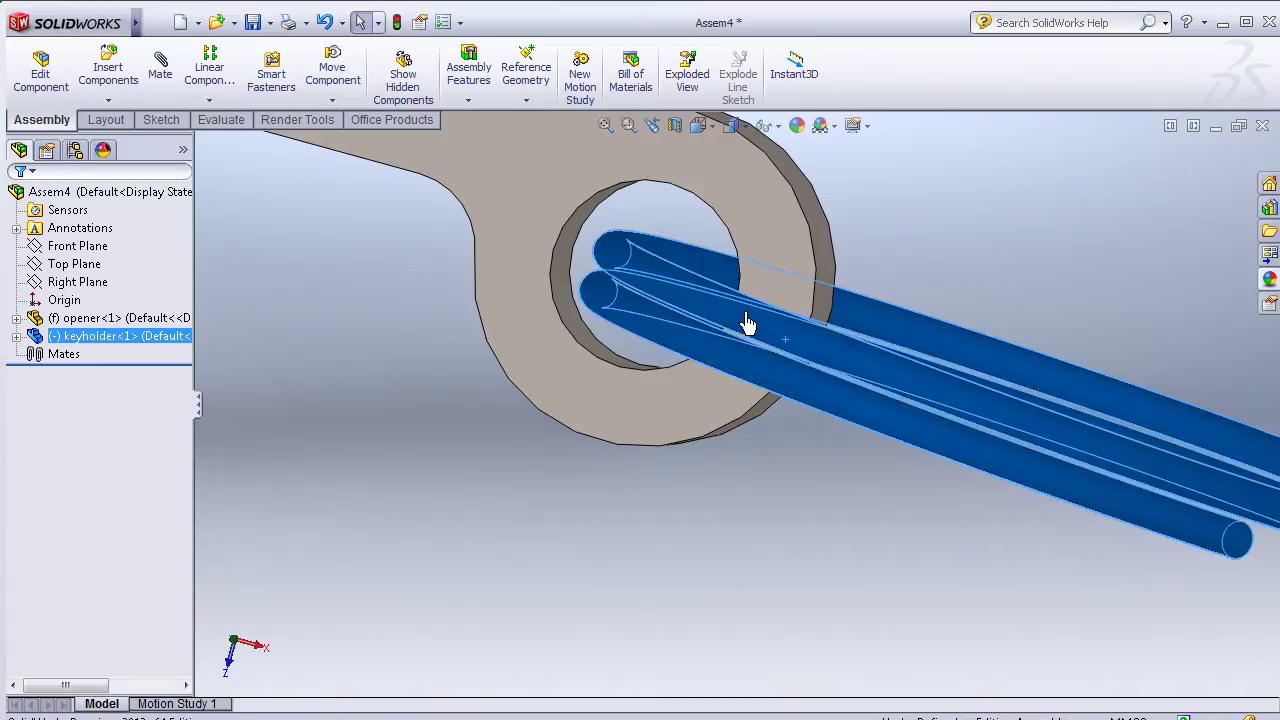
left_click(948, 278)
mouse_move(898, 255)
middle_mouse_down()
mouse_move(914, 220)
mouse_move(888, 178)
mouse_move(889, 437)
mouse_move(869, 366)
mouse_move(879, 226)
middle_mouse_up()
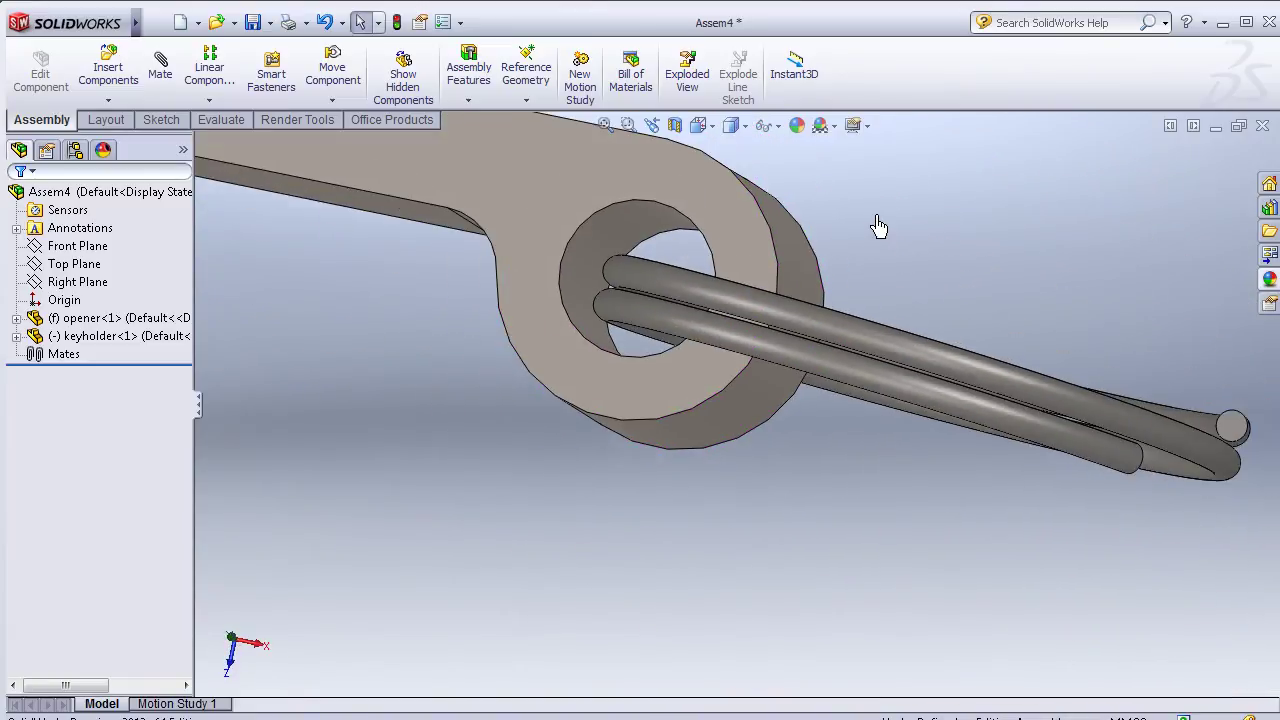
scroll(309, 309, "down", 3)
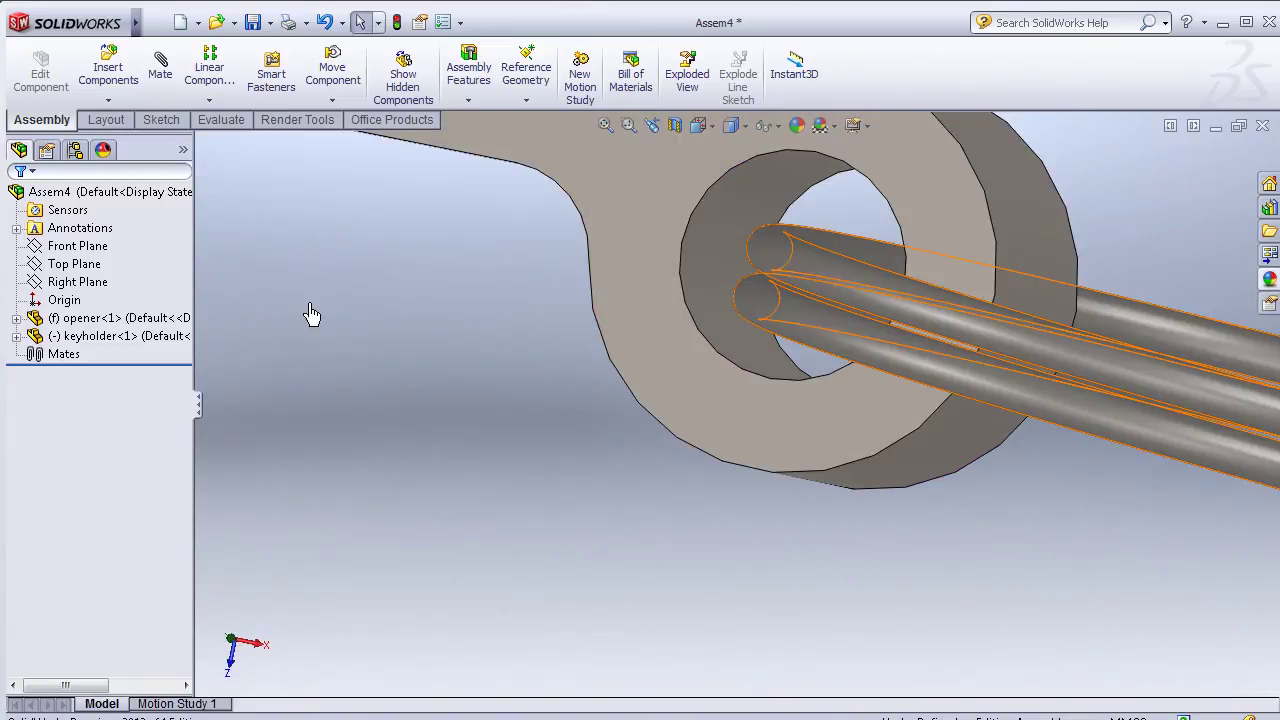
mouse_move(803, 268)
middle_mouse_down()
mouse_move(571, 294)
mouse_move(797, 262)
middle_mouse_up()
left_click(797, 262)
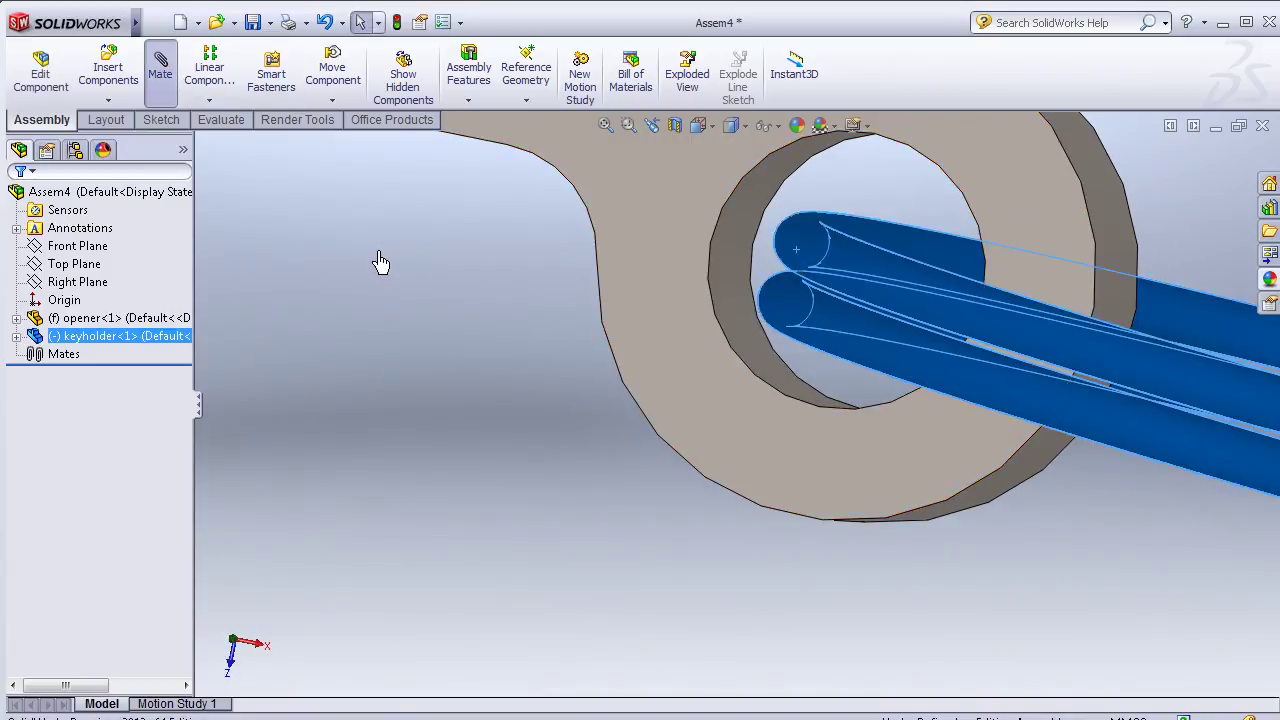
Step: Add a tangent mate between the ring's face and the opener hole's inner face
key("Left")
key("Left")
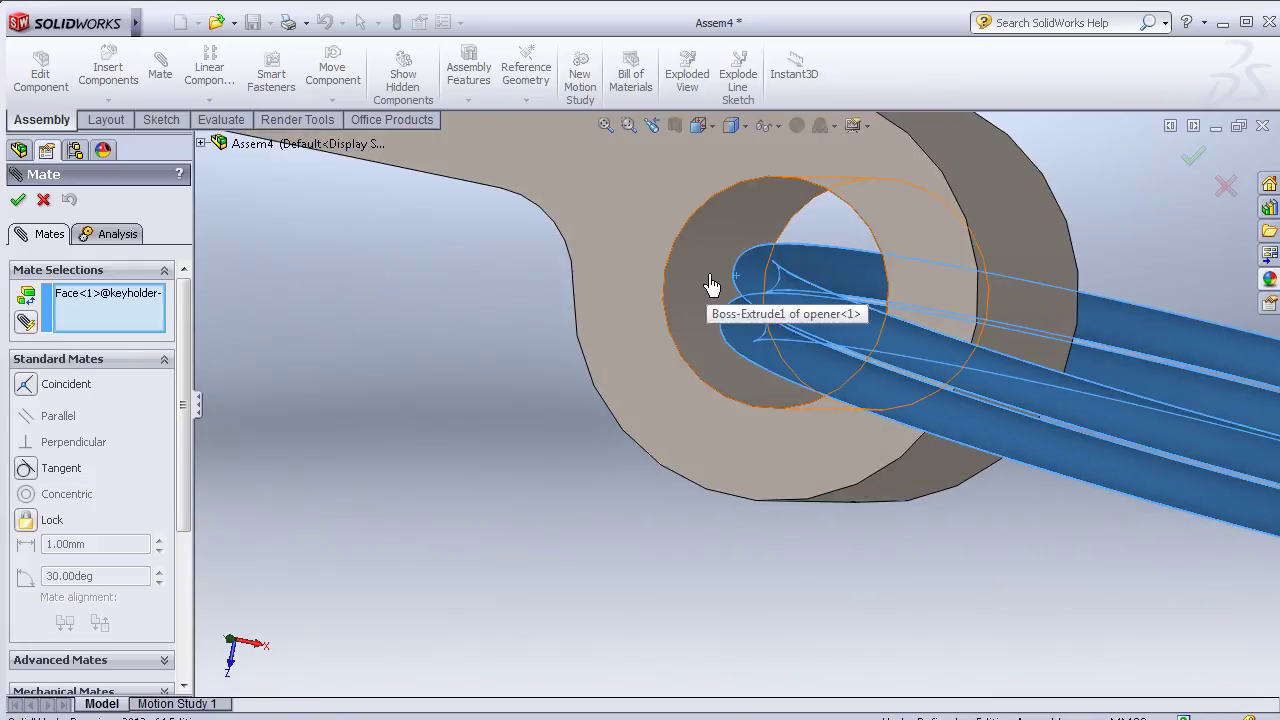
left_click(711, 286)
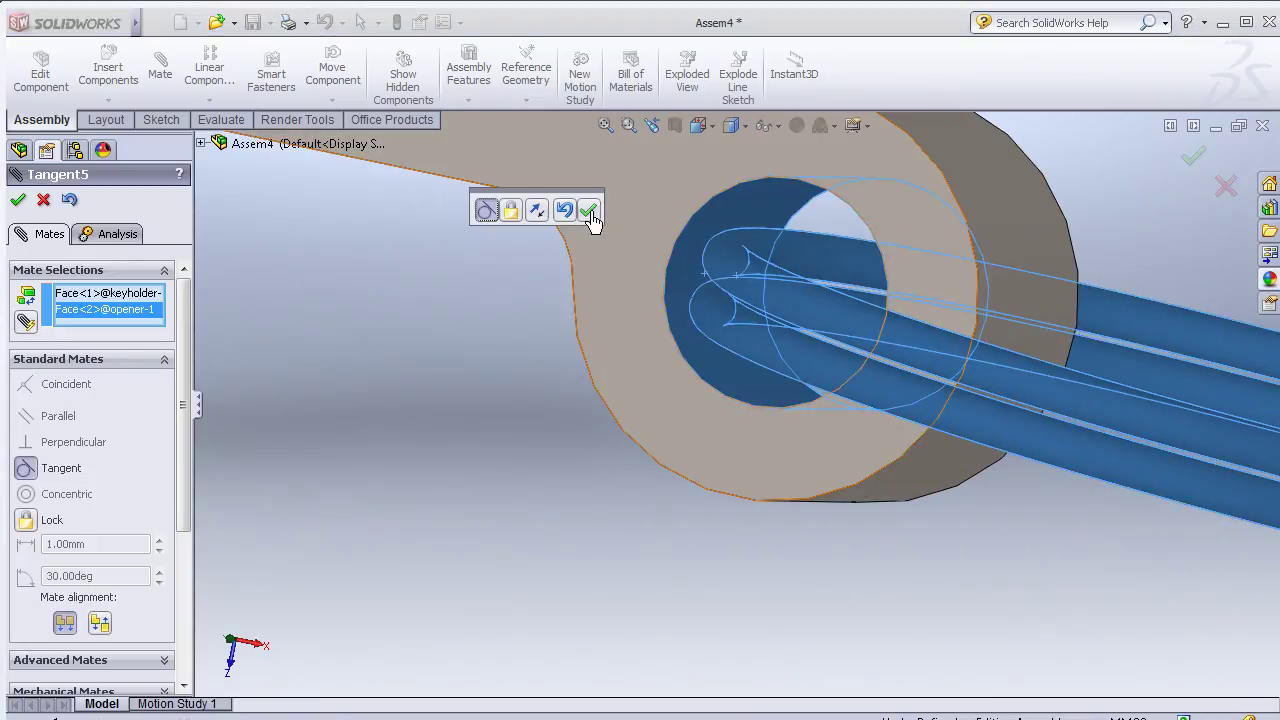
left_click(591, 218)
key("Right")
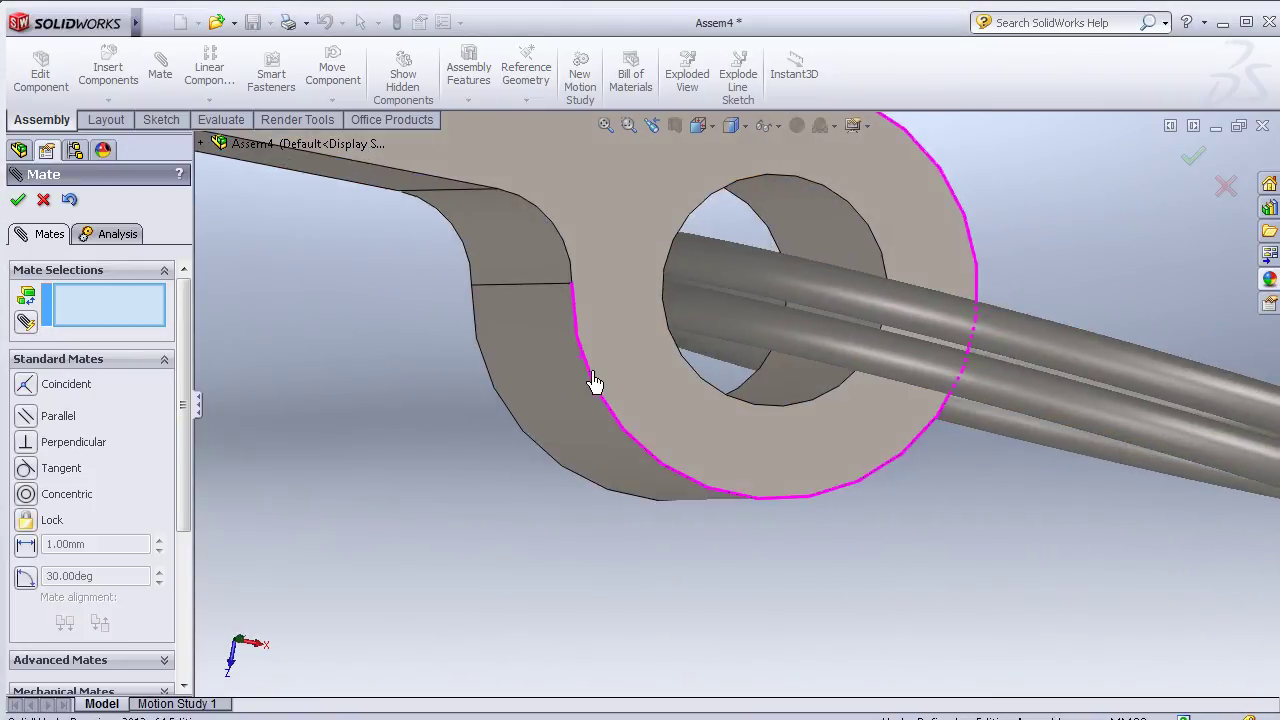
scroll(593, 381, "up", 1)
scroll(586, 391, "up", 2)
scroll(569, 394, "up", 3)
scroll(551, 386, "up", 2)
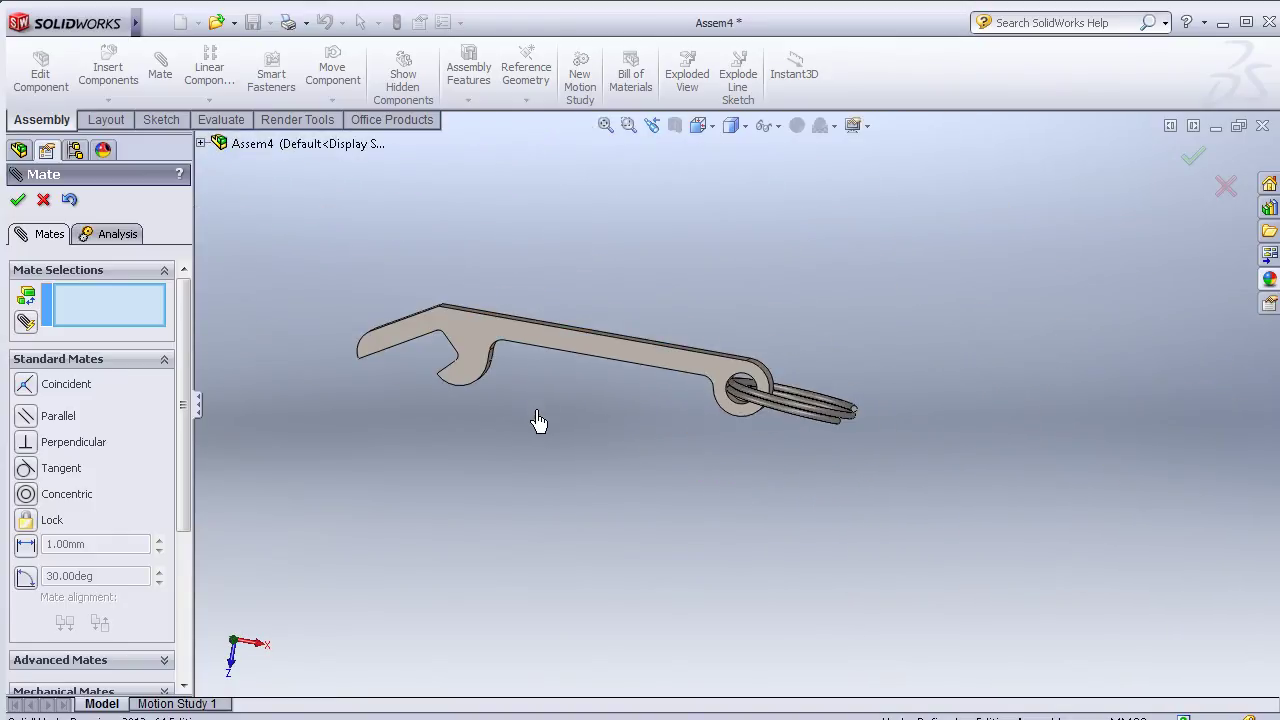
key("Right")
key("Right")
key("Right")
key("Right")
key("Right")
key("Right")
key("Right")
key("Right")
key("Right")
key("Right")
key("Right")
key("Right")
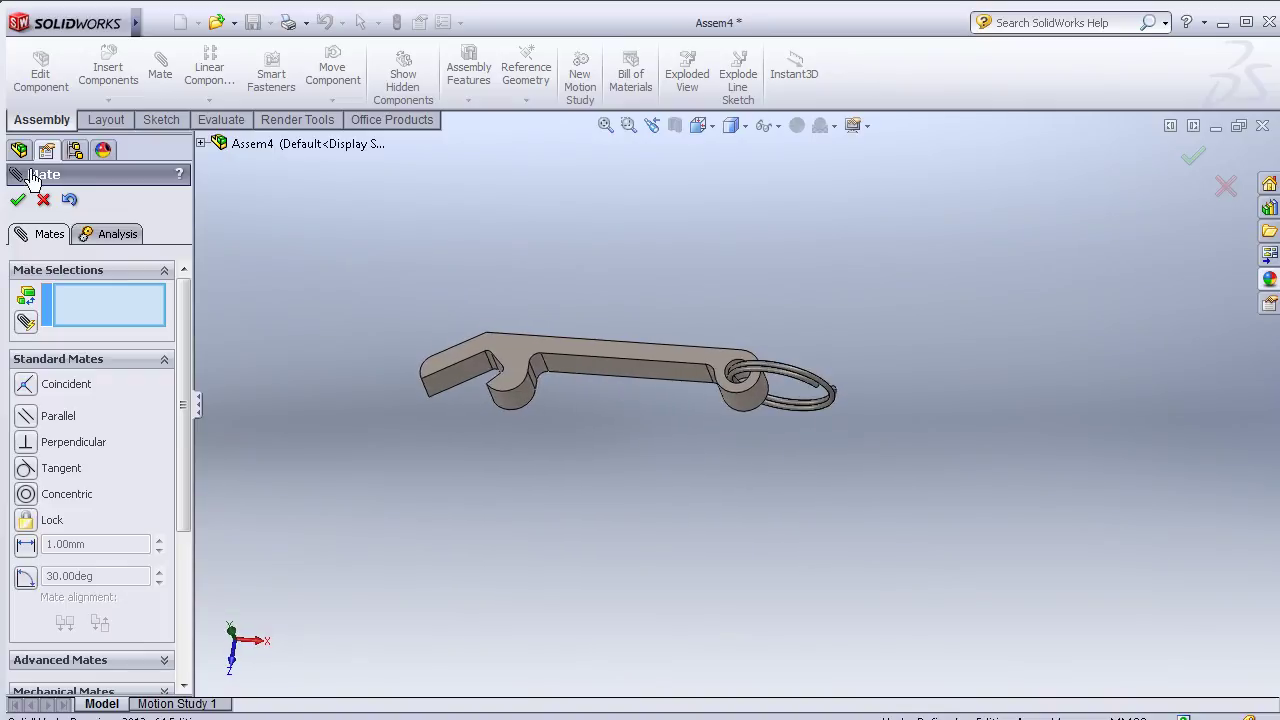
left_click(18, 201)
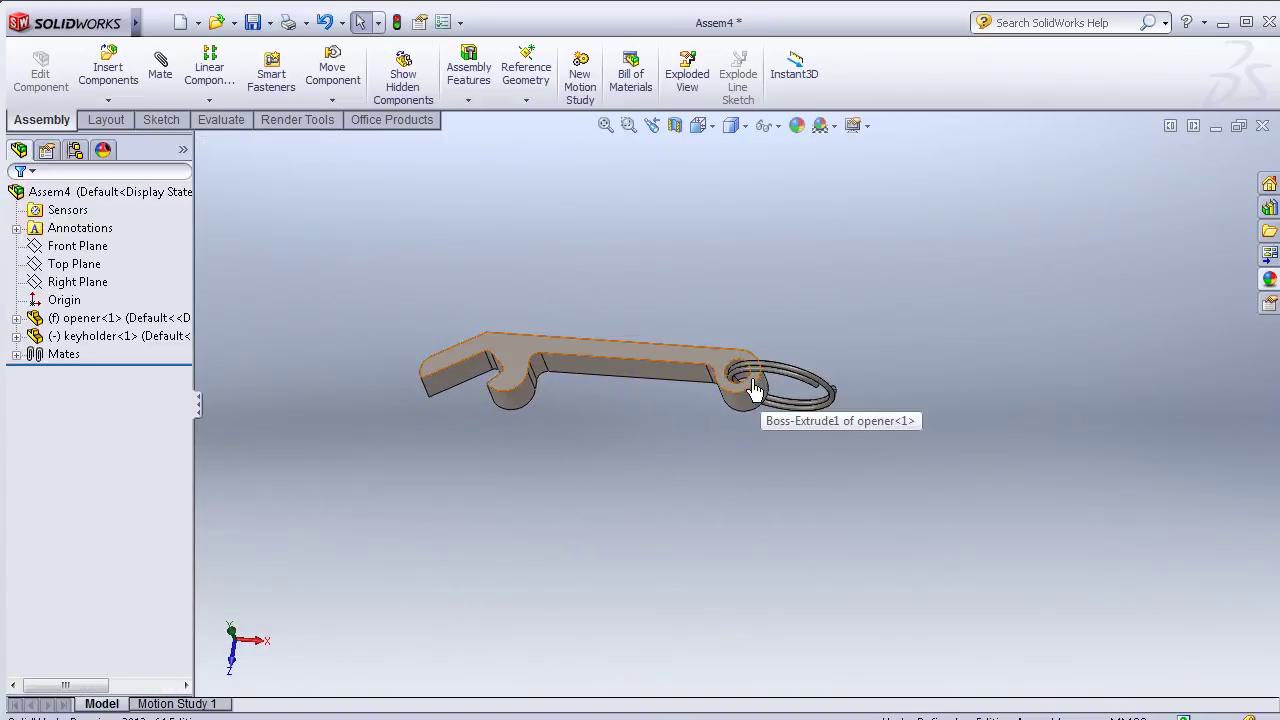
Step: Swing the key ring so it hangs down through the opener's end hole
middle_click_drag(754, 391, 746, 366)
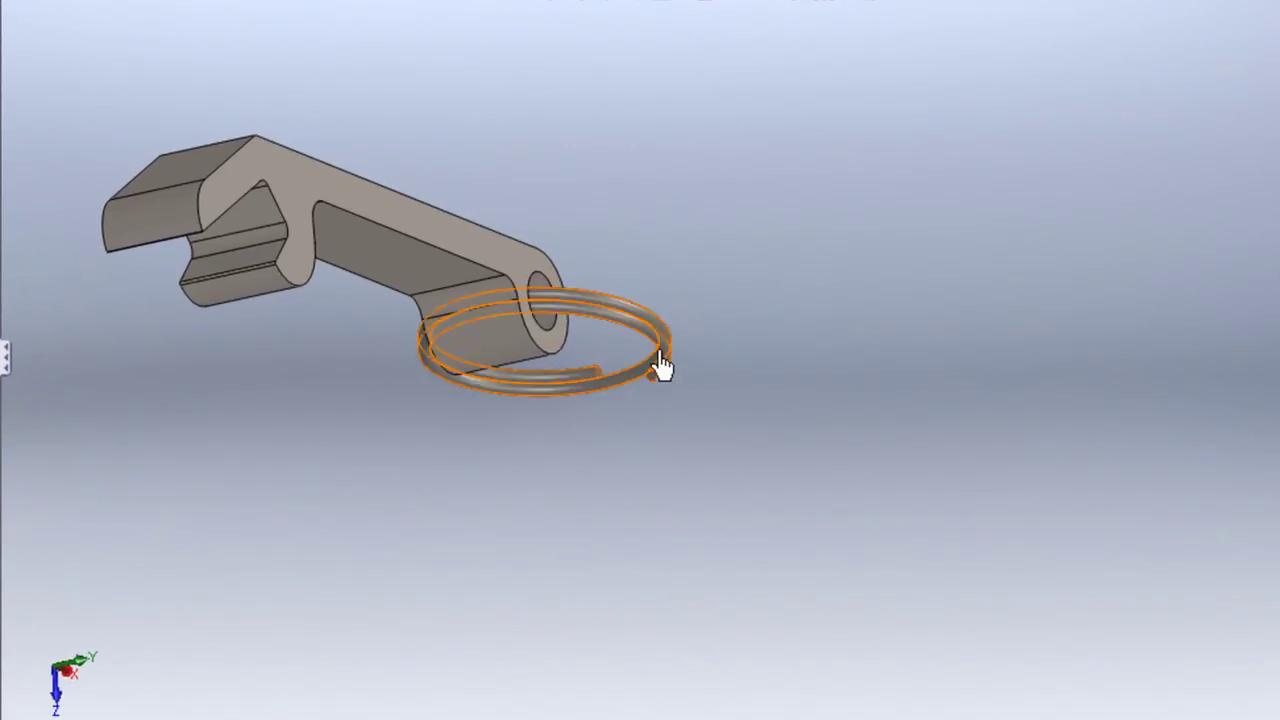
mouse_move(660, 366)
left_mouse_down()
mouse_move(663, 394)
mouse_move(638, 446)
mouse_move(657, 363)
mouse_move(657, 400)
mouse_move(603, 399)
mouse_move(660, 400)
mouse_move(649, 417)
mouse_move(666, 380)
mouse_move(657, 424)
mouse_move(600, 408)
left_mouse_up()
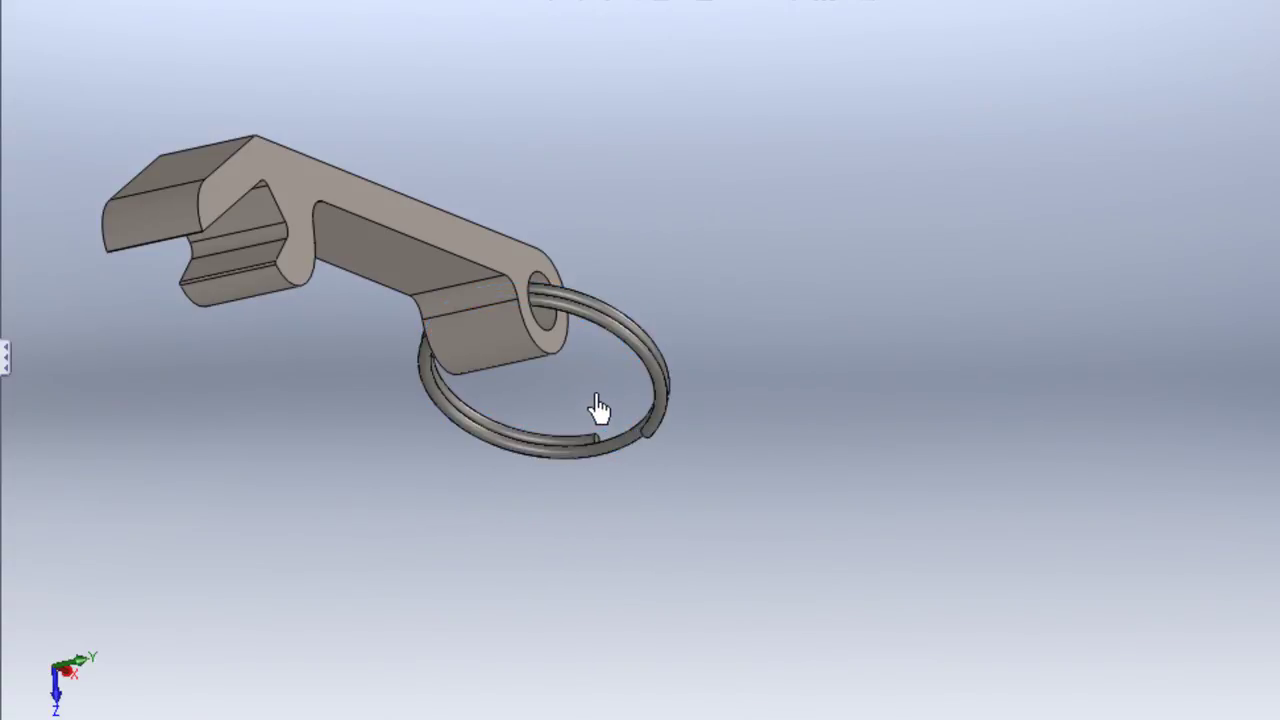
middle_click_drag(566, 406, 522, 322)
mouse_move(455, 350)
middle_mouse_down()
mouse_move(491, 520)
mouse_move(314, 380)
mouse_move(390, 318)
mouse_move(354, 220)
mouse_move(446, 234)
middle_mouse_up()
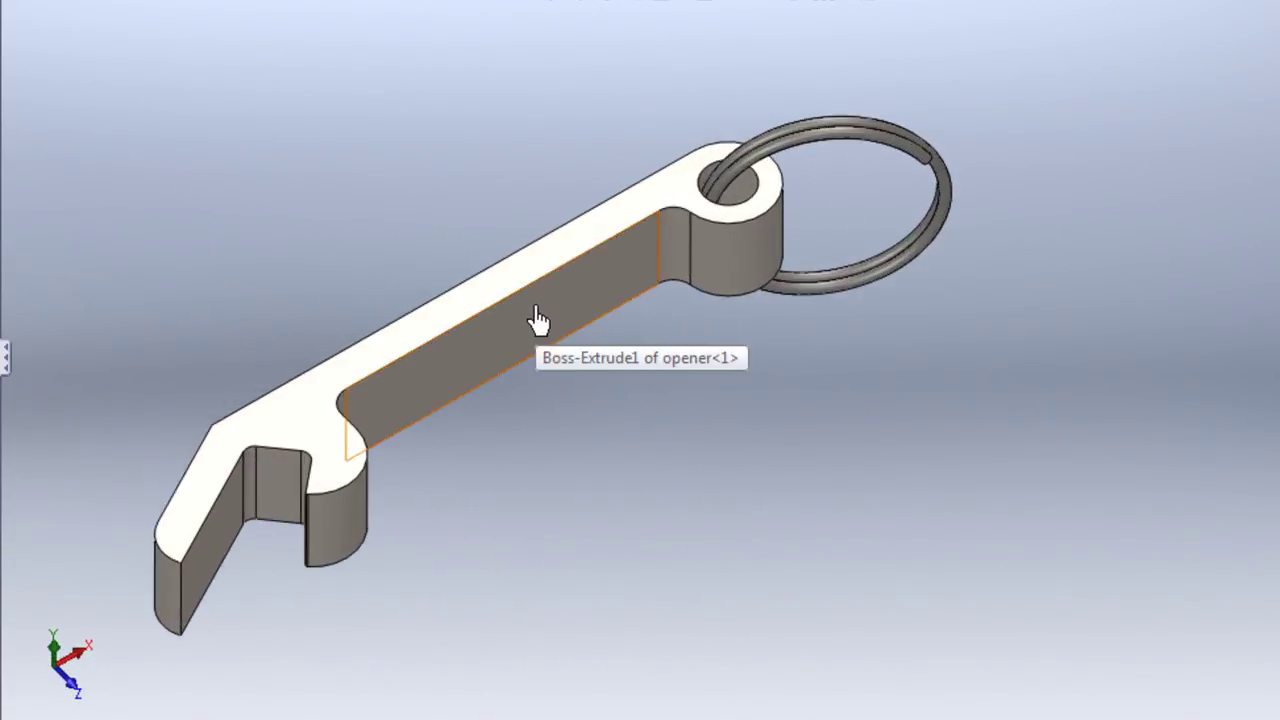